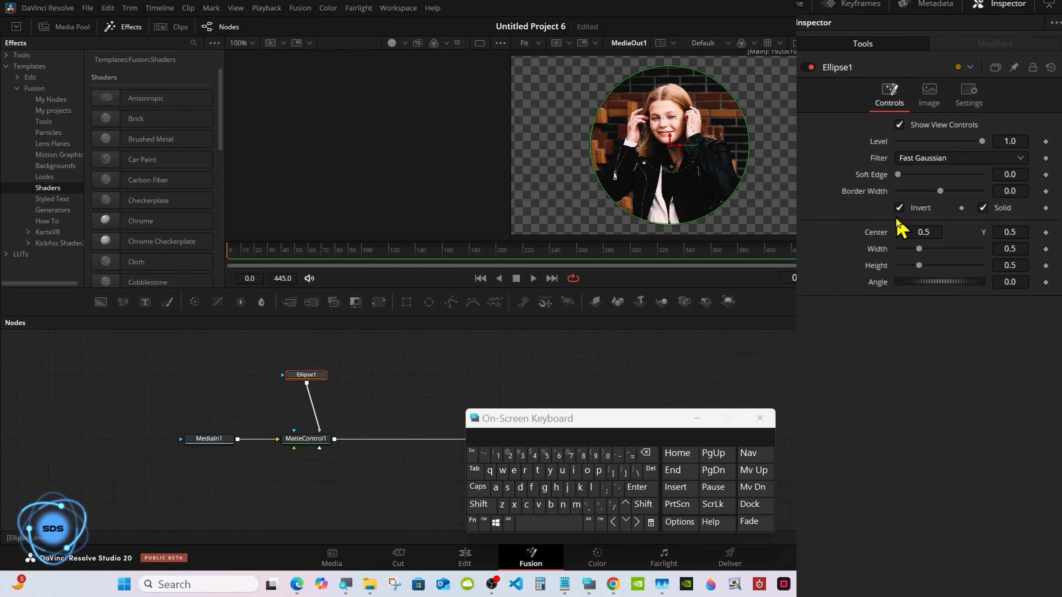
Add an expression to the ellipse mask's Width that links it to the mask's Height.
{"action": "left_click_drag", "start_coordinate": [915, 270], "coordinate": [923, 270]}
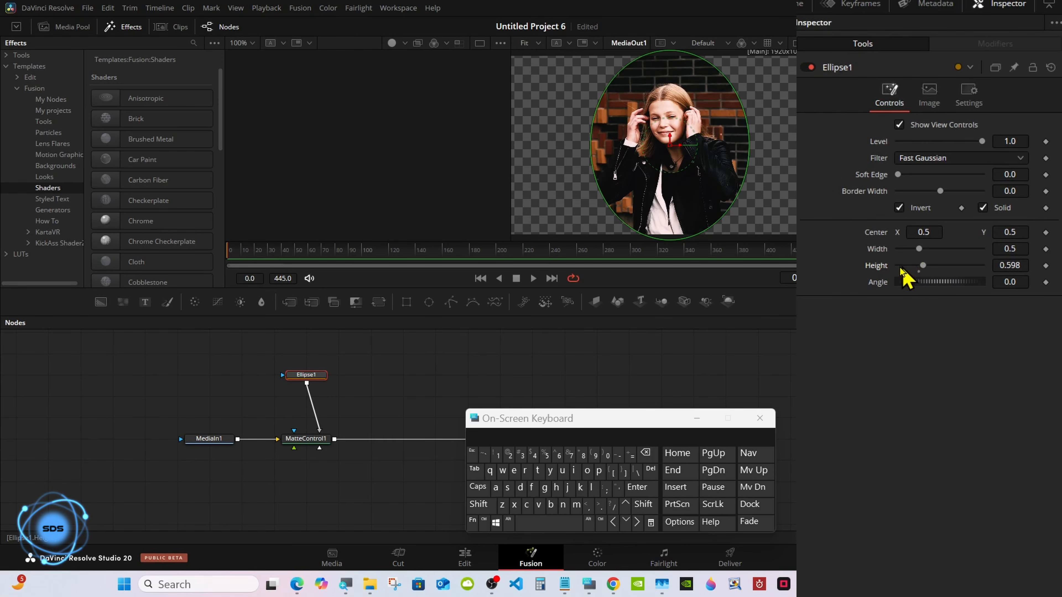
{"action": "right_click", "coordinate": [878, 253]}
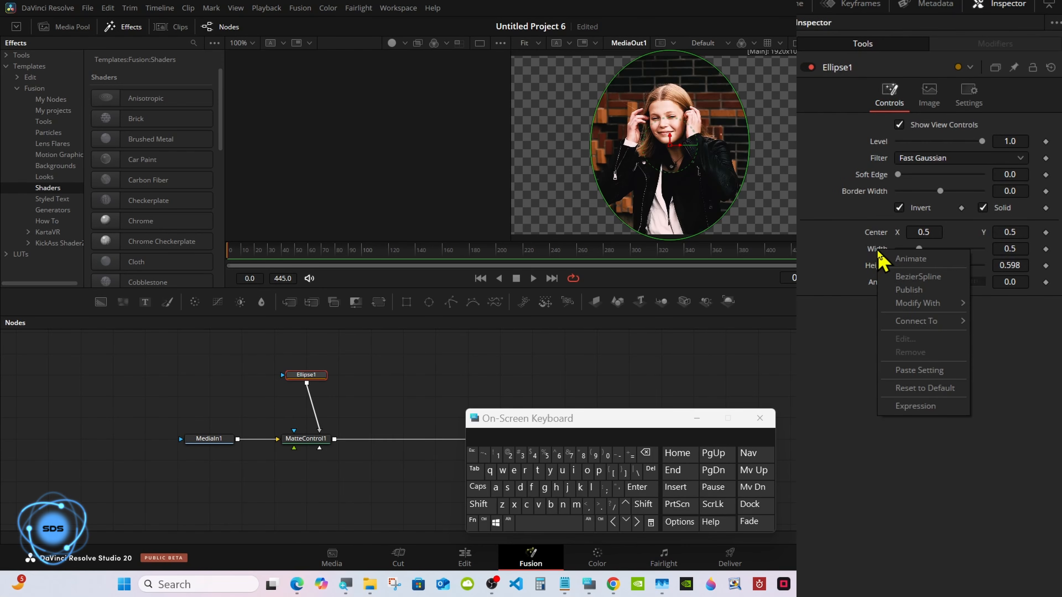
{"action": "left_click", "coordinate": [903, 406]}
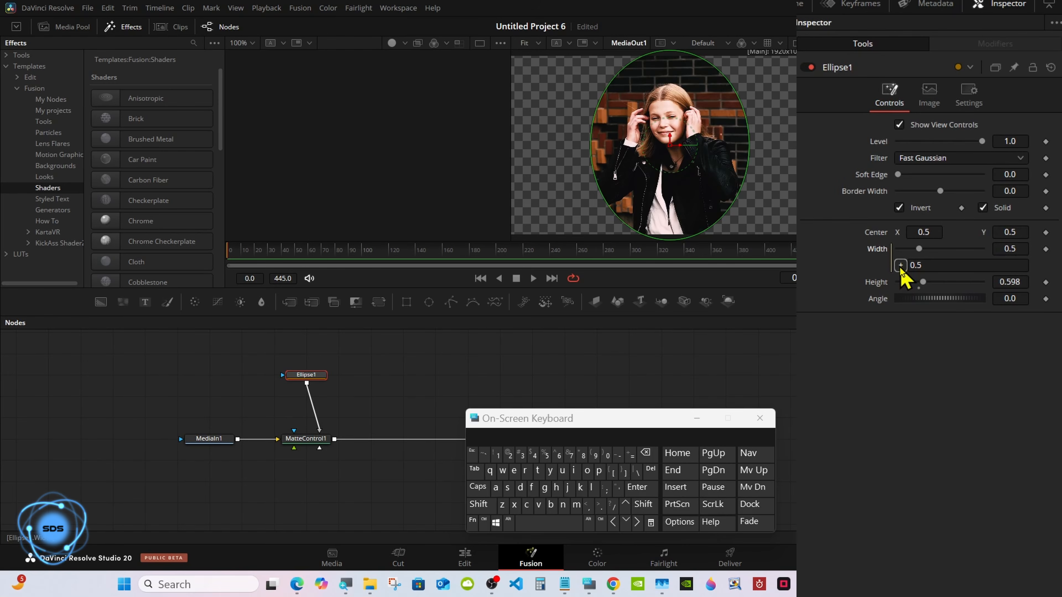
{"action": "mouse_move", "coordinate": [901, 266]}
{"action": "left_mouse_down"}
{"action": "mouse_move", "coordinate": [900, 276]}
{"action": "mouse_move", "coordinate": [878, 283]}
{"action": "mouse_move", "coordinate": [909, 282]}
{"action": "left_mouse_up"}
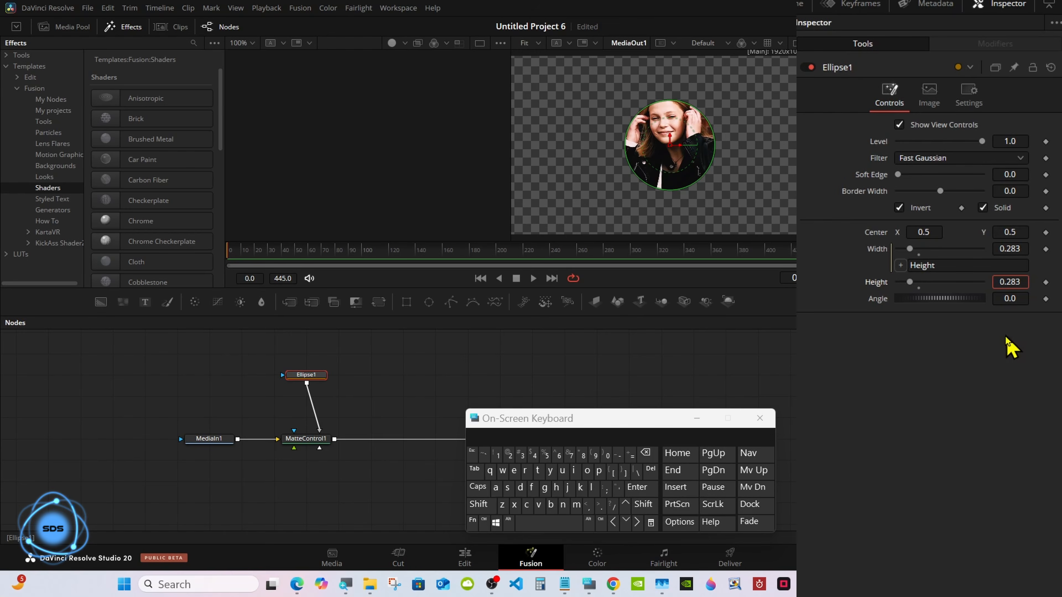
Set the ellipse mask's Height to 0.25.
{"action": "left_click", "coordinate": [645, 453]}
{"action": "left_click", "coordinate": [645, 453]}
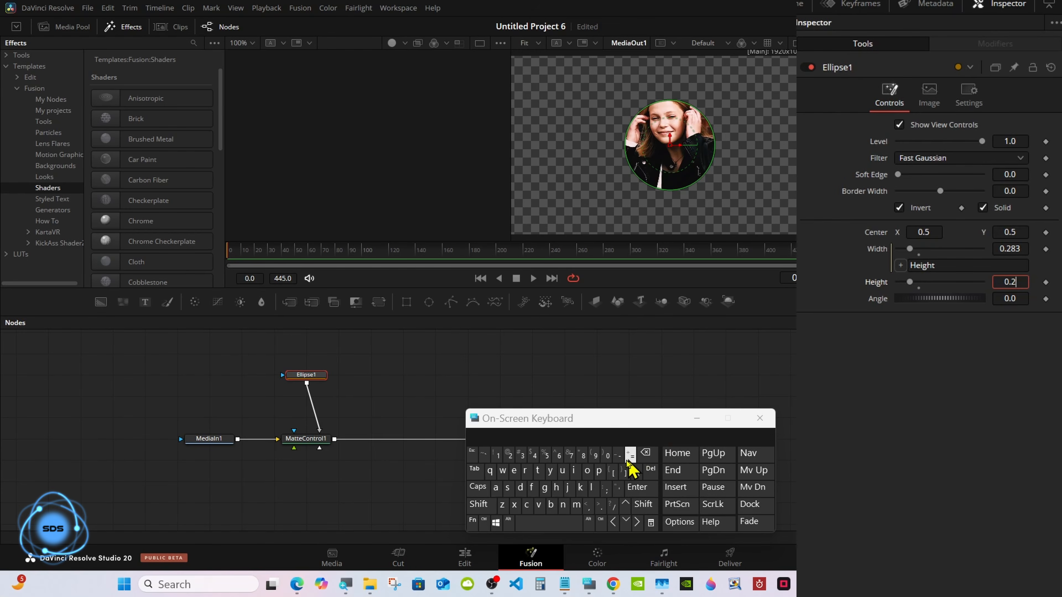
{"action": "left_click", "coordinate": [546, 456]}
{"action": "left_click", "coordinate": [636, 487]}
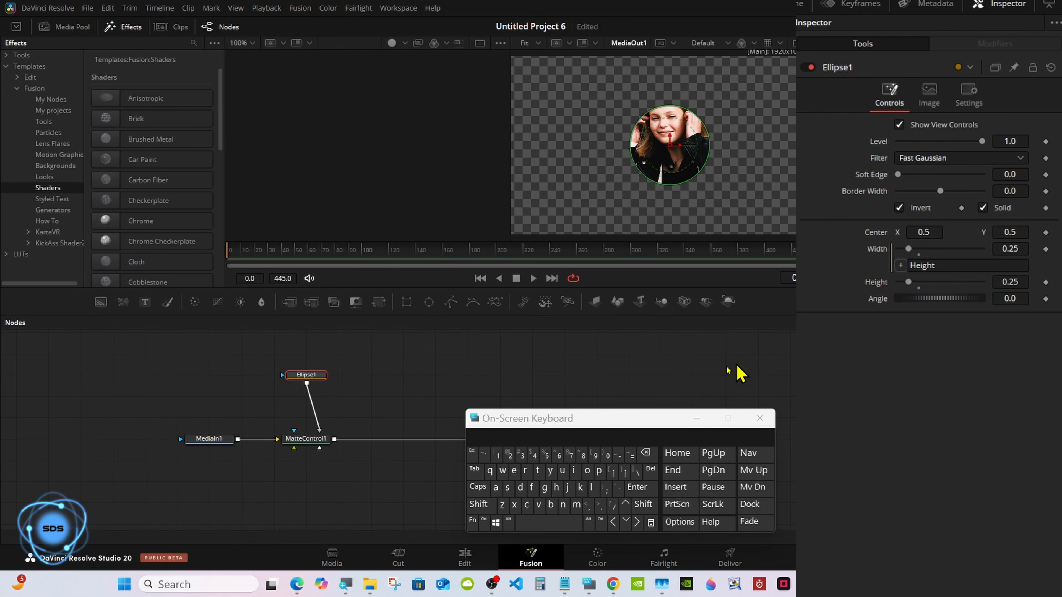
{"action": "left_click_drag", "start_coordinate": [608, 421], "coordinate": [660, 434]}
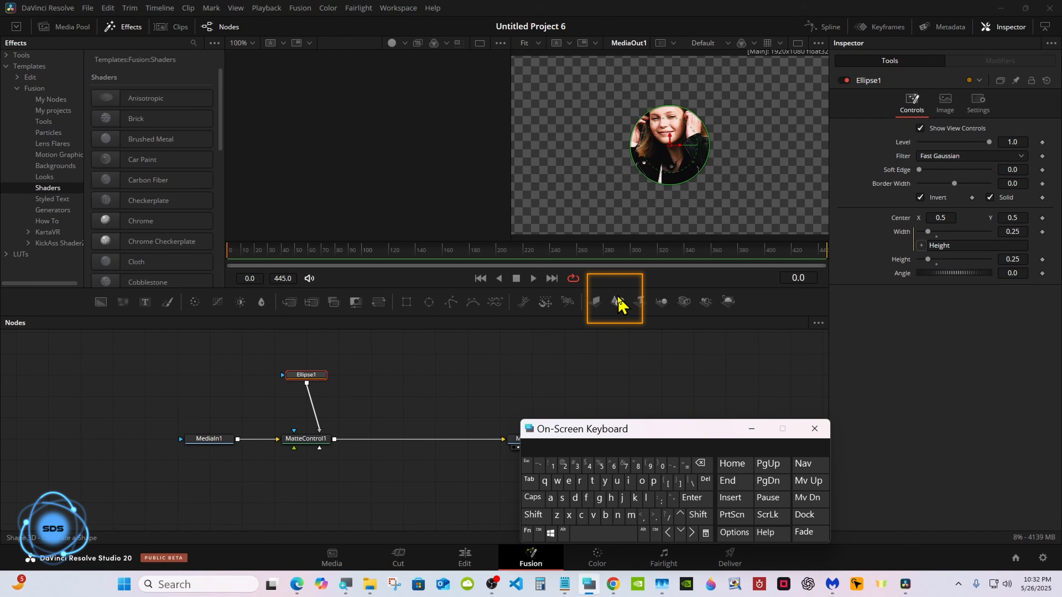
Add a Shape3D node connected to a Renderer3D node, and show the Shape3D in the empty viewer.
{"action": "left_click_drag", "start_coordinate": [619, 304], "coordinate": [333, 361]}
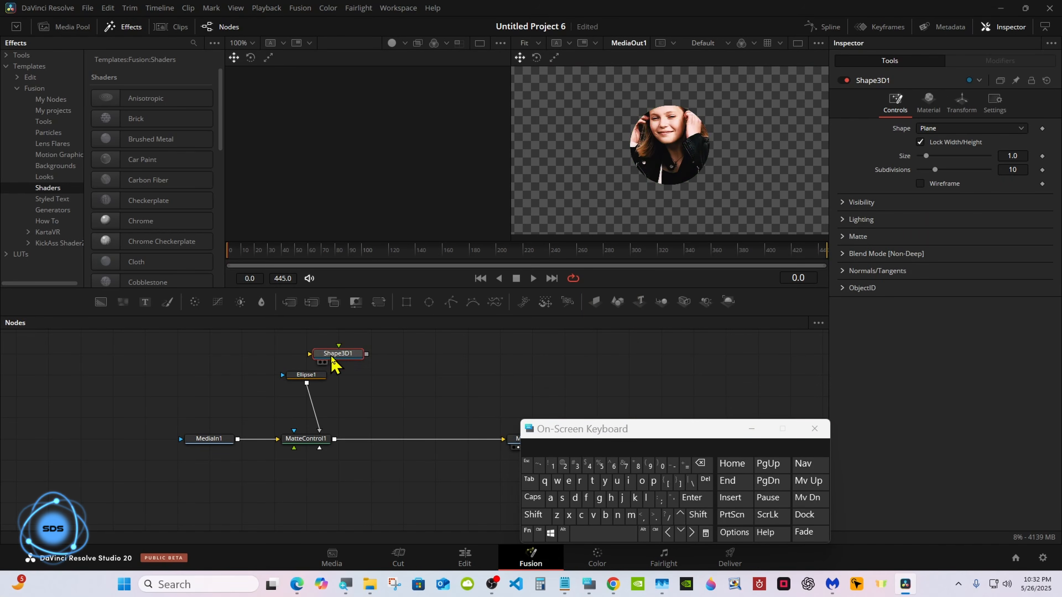
{"action": "left_click", "coordinate": [728, 301]}
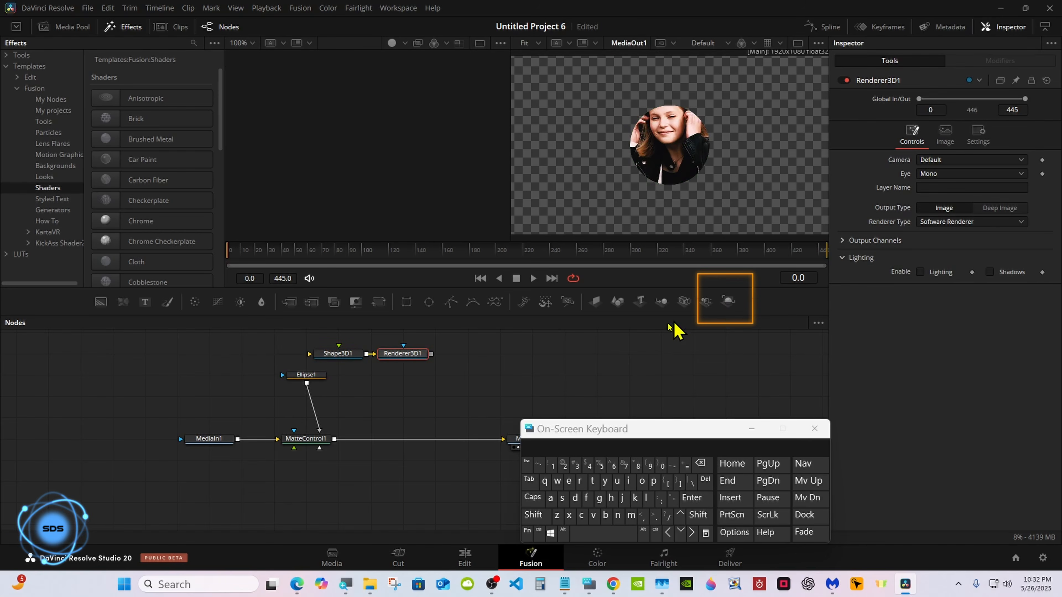
{"action": "left_click_drag", "start_coordinate": [555, 430], "coordinate": [595, 434]}
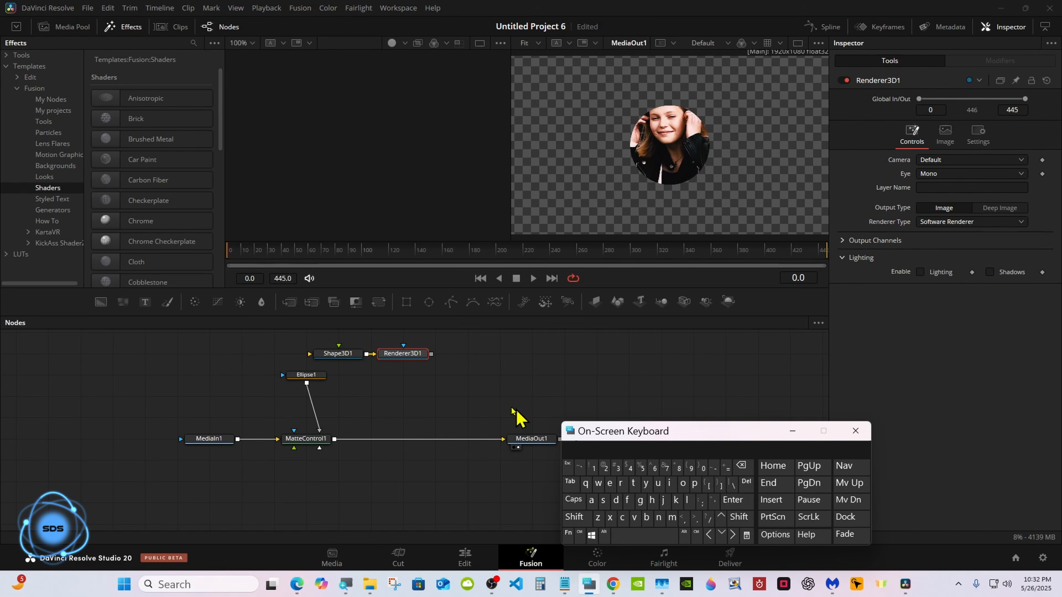
{"action": "left_click", "coordinate": [320, 363]}
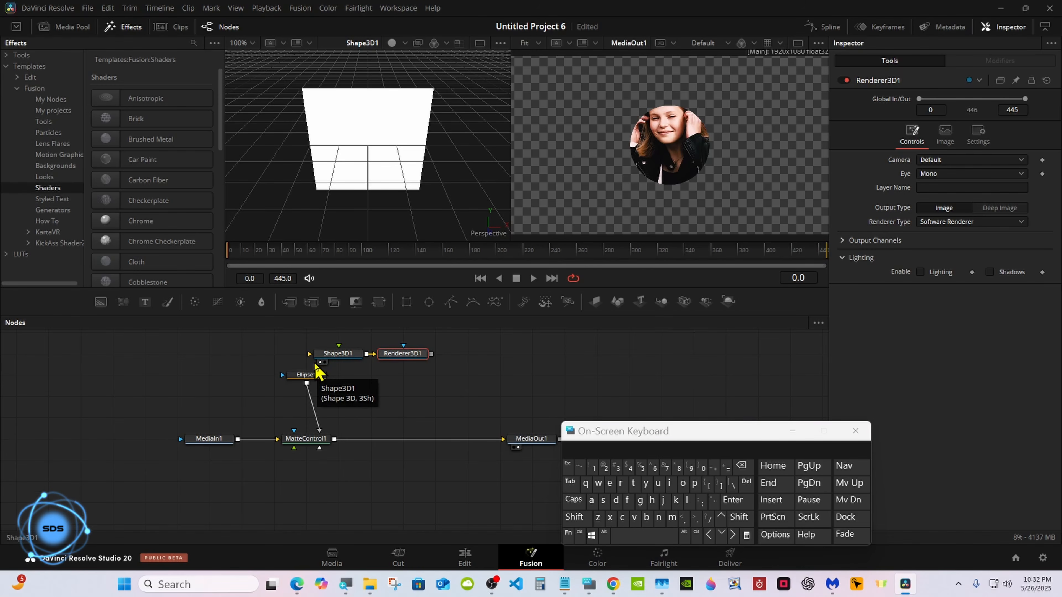
Change the Shape3D to a Torus and set its Base and Height Subdivisions to 100.
{"action": "left_click", "coordinate": [327, 355]}
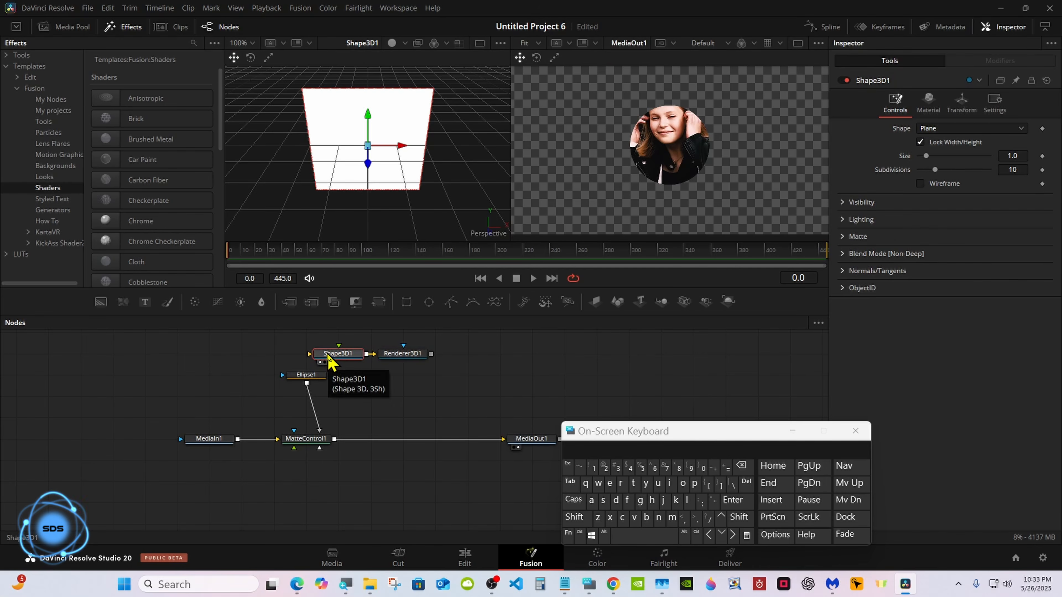
{"action": "left_click", "coordinate": [936, 126]}
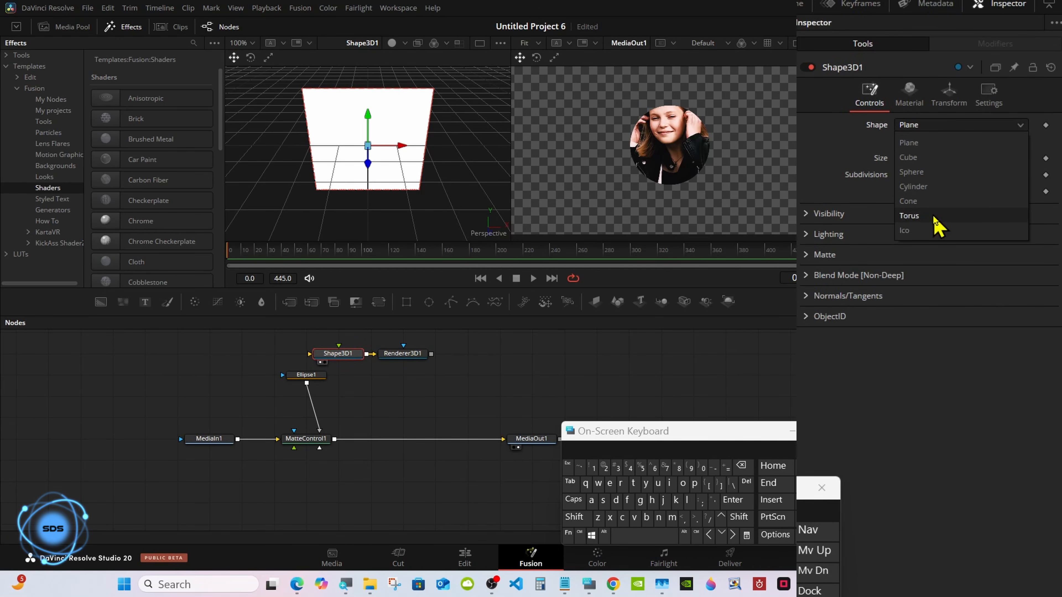
{"action": "left_click", "coordinate": [912, 215]}
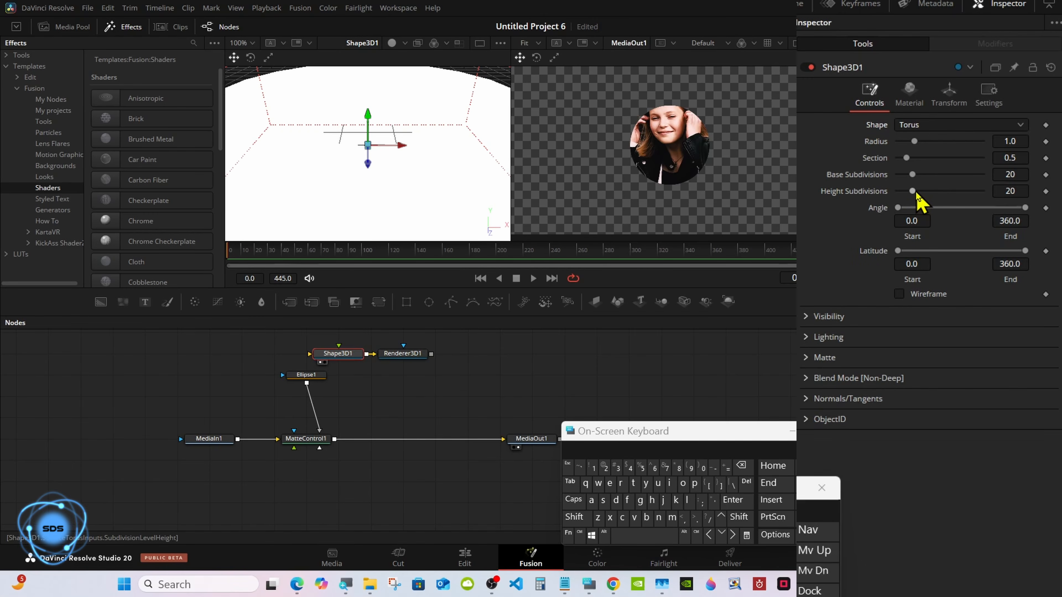
{"action": "left_click_drag", "start_coordinate": [913, 191], "coordinate": [998, 163]}
Set the torus's Radius to 0.25.
{"action": "left_click_drag", "start_coordinate": [915, 141], "coordinate": [904, 141]}
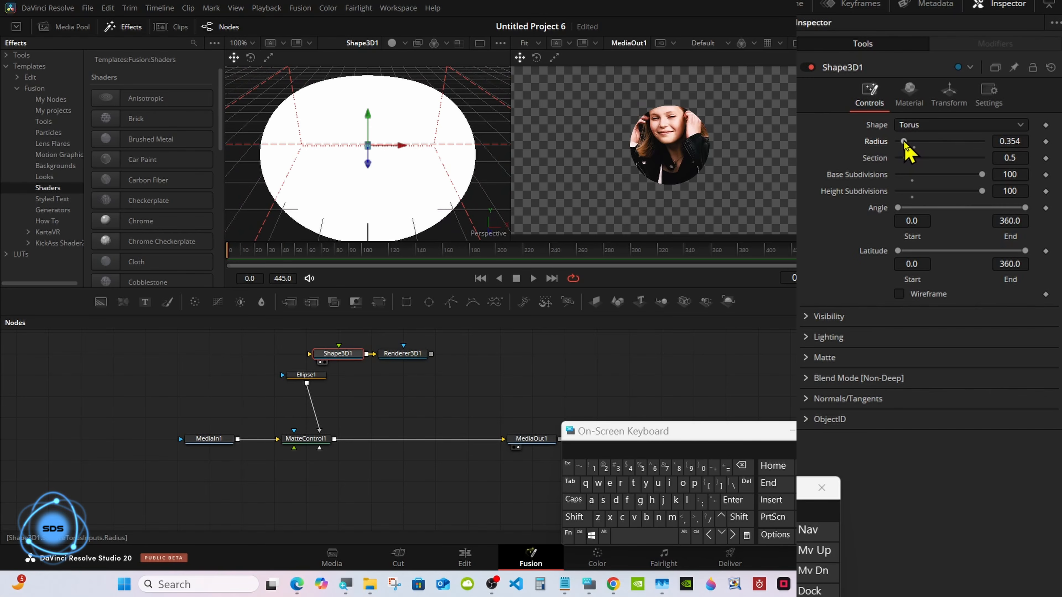
{"action": "left_click", "coordinate": [1009, 141]}
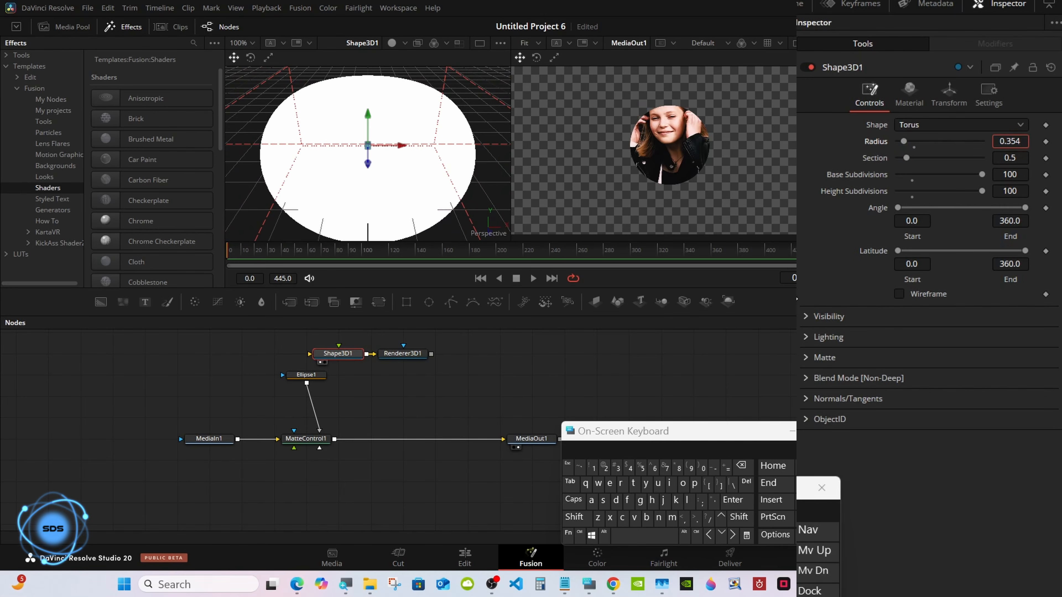
{"action": "left_click", "coordinate": [741, 466]}
{"action": "left_click", "coordinate": [741, 466]}
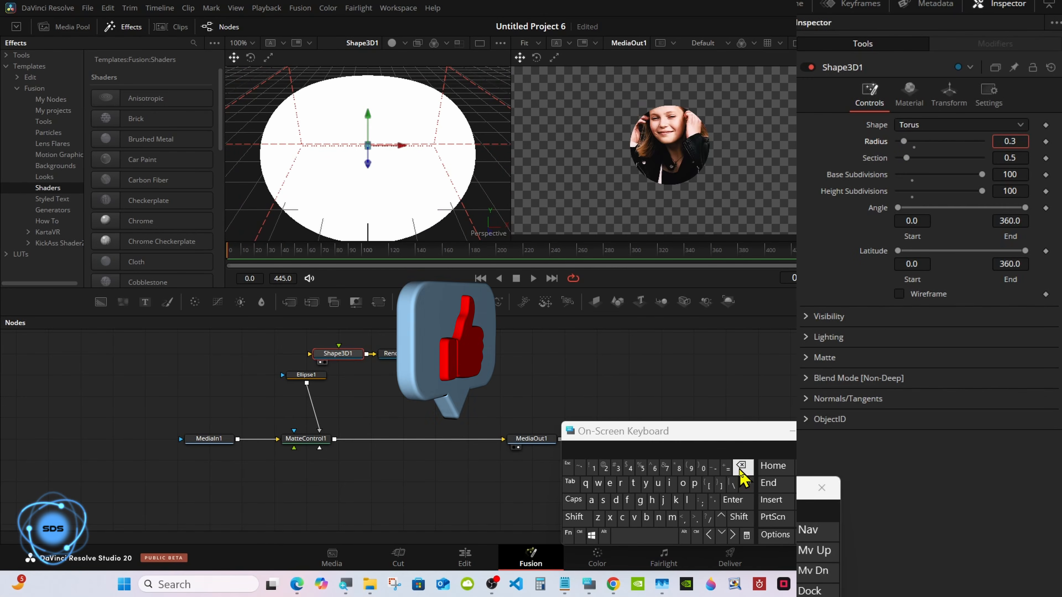
{"action": "left_click", "coordinate": [741, 466]}
{"action": "left_click", "coordinate": [606, 467]}
{"action": "left_click", "coordinate": [641, 467]}
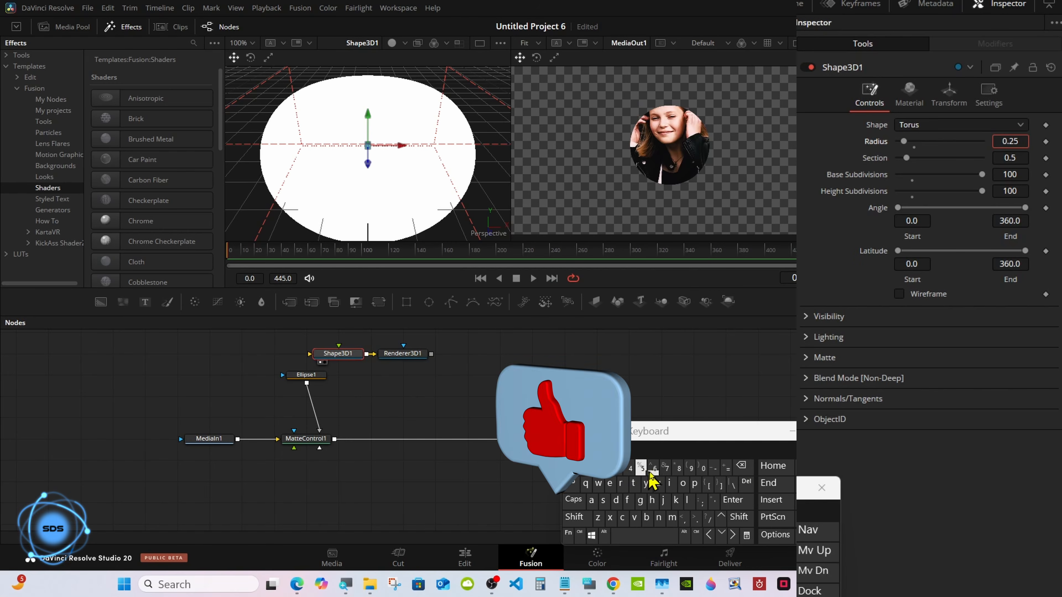
{"action": "left_click", "coordinate": [736, 504]}
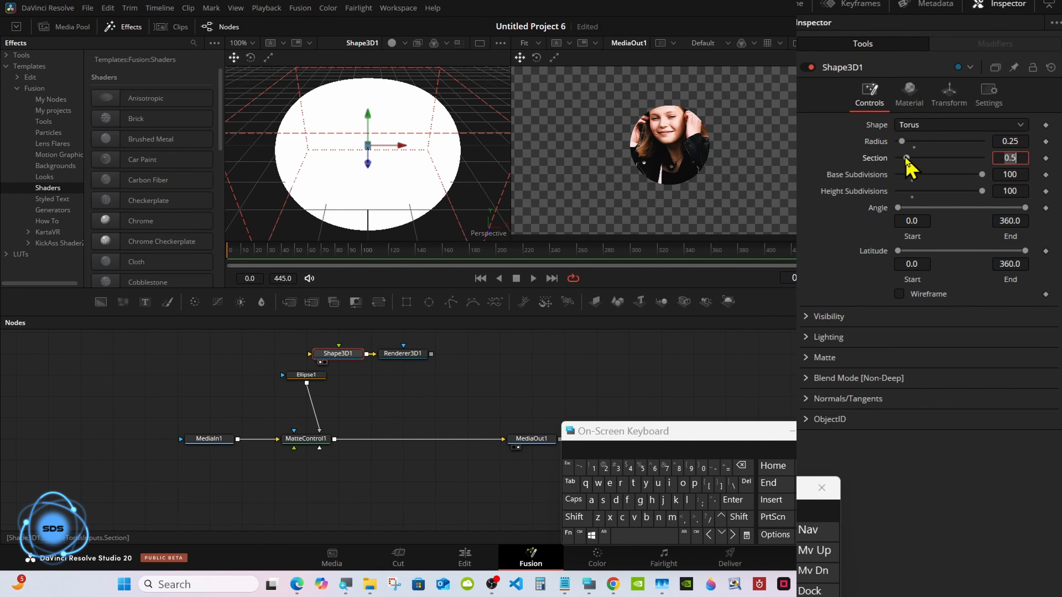
Thin the torus by setting its Section to 0.015.
{"action": "left_click_drag", "start_coordinate": [906, 157], "coordinate": [898, 159]}
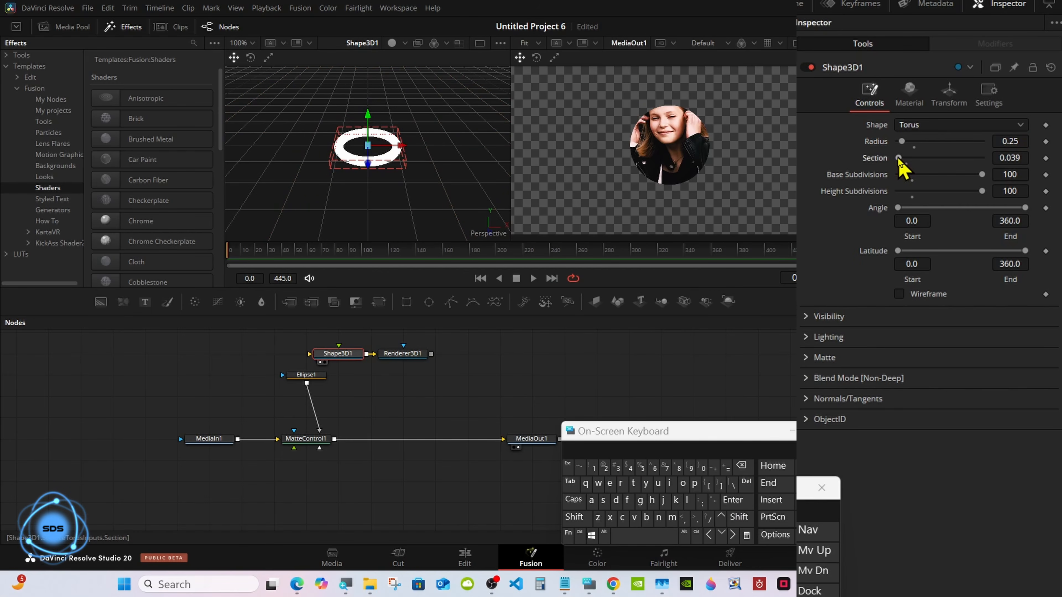
{"action": "left_click", "coordinate": [1010, 158]}
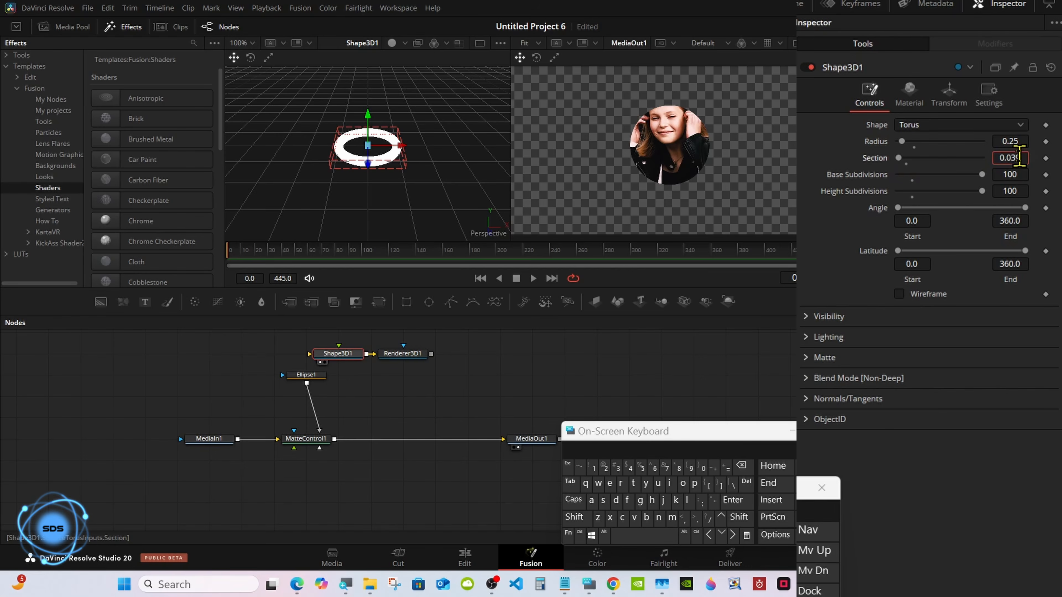
{"action": "left_click", "coordinate": [742, 465]}
{"action": "left_click", "coordinate": [741, 465]}
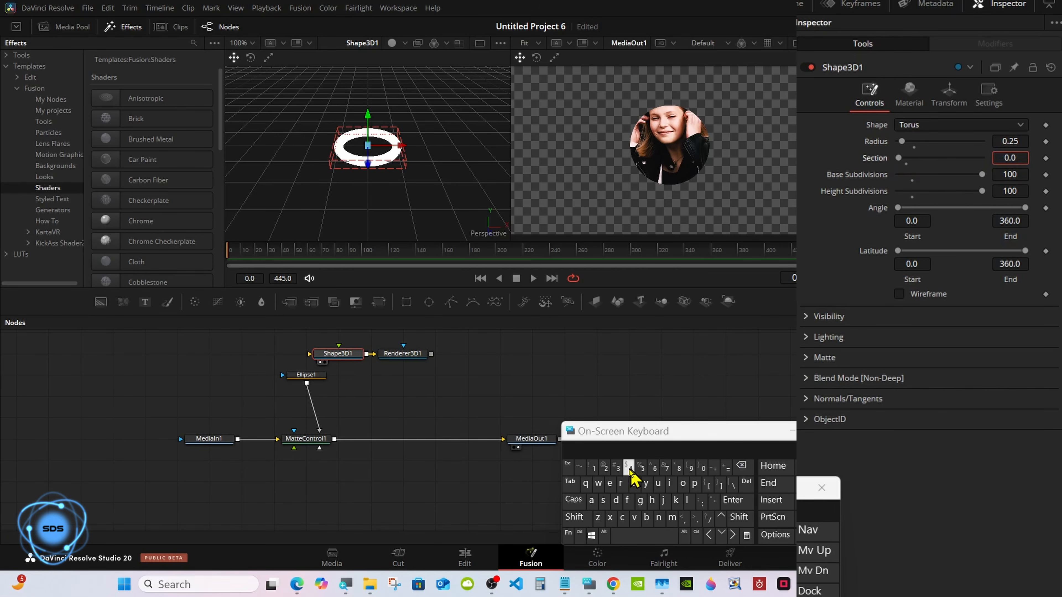
{"action": "left_click", "coordinate": [593, 467]}
{"action": "left_click", "coordinate": [632, 469]}
{"action": "left_click", "coordinate": [733, 501]}
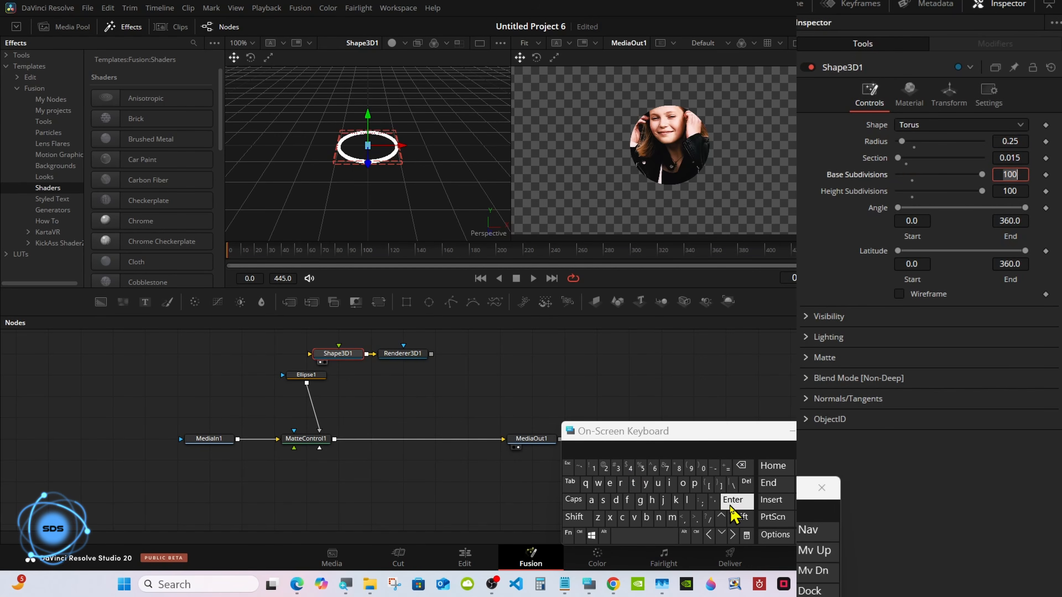
Rotate the torus to 90 degrees around the X axis.
{"action": "left_click", "coordinate": [948, 101]}
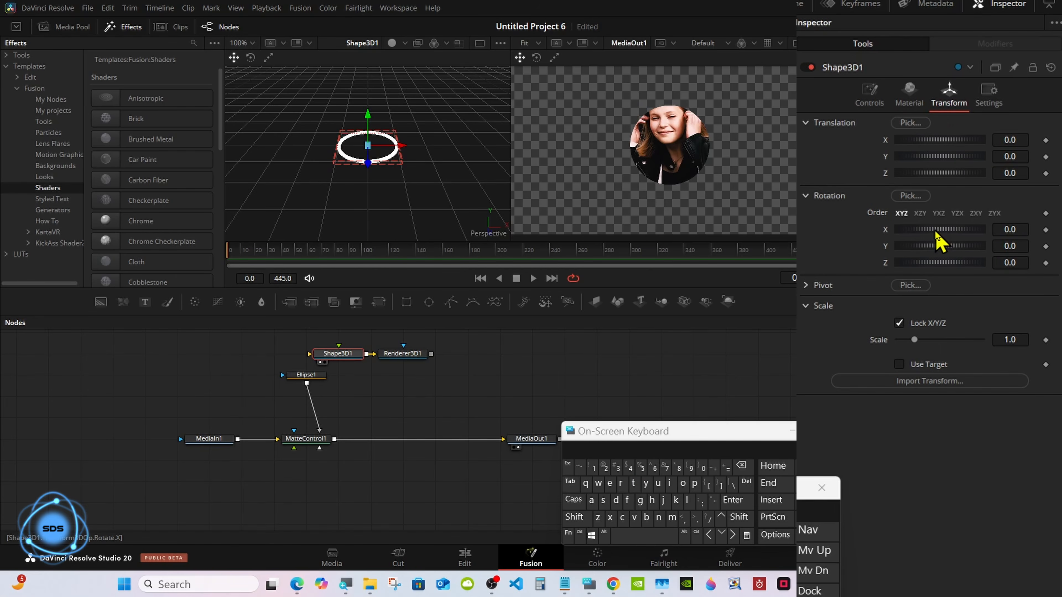
{"action": "left_click_drag", "start_coordinate": [936, 234], "coordinate": [962, 233]}
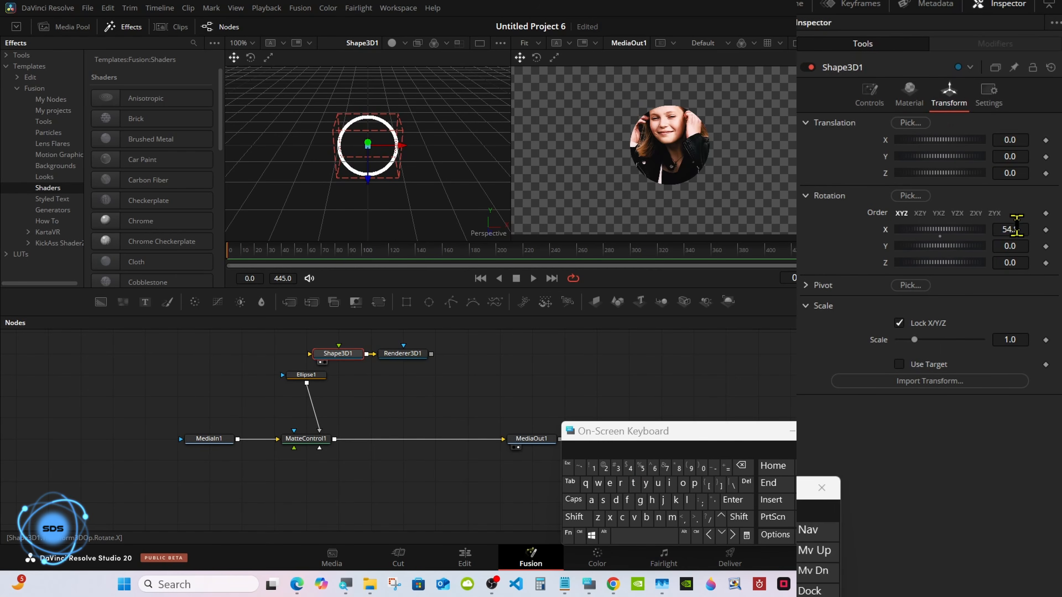
{"action": "left_click", "coordinate": [1017, 230]}
{"action": "left_click", "coordinate": [742, 466]}
{"action": "left_click", "coordinate": [742, 466]}
{"action": "left_click", "coordinate": [743, 466]}
{"action": "left_click", "coordinate": [743, 466]}
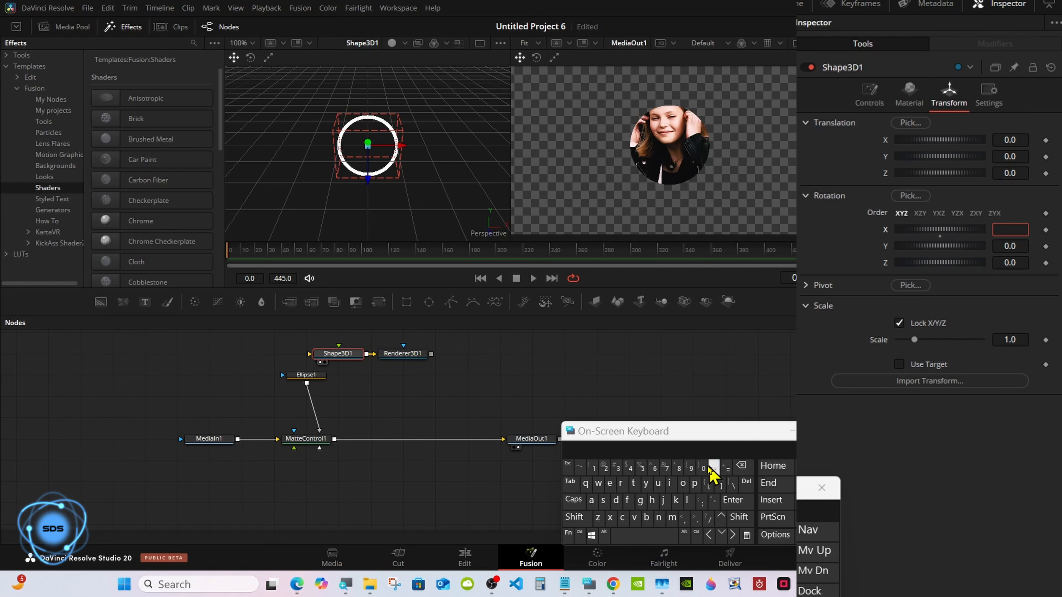
{"action": "left_click", "coordinate": [691, 467]}
{"action": "left_click", "coordinate": [704, 467]}
{"action": "left_click", "coordinate": [734, 500]}
{"action": "left_click_drag", "start_coordinate": [633, 436], "coordinate": [719, 427]}
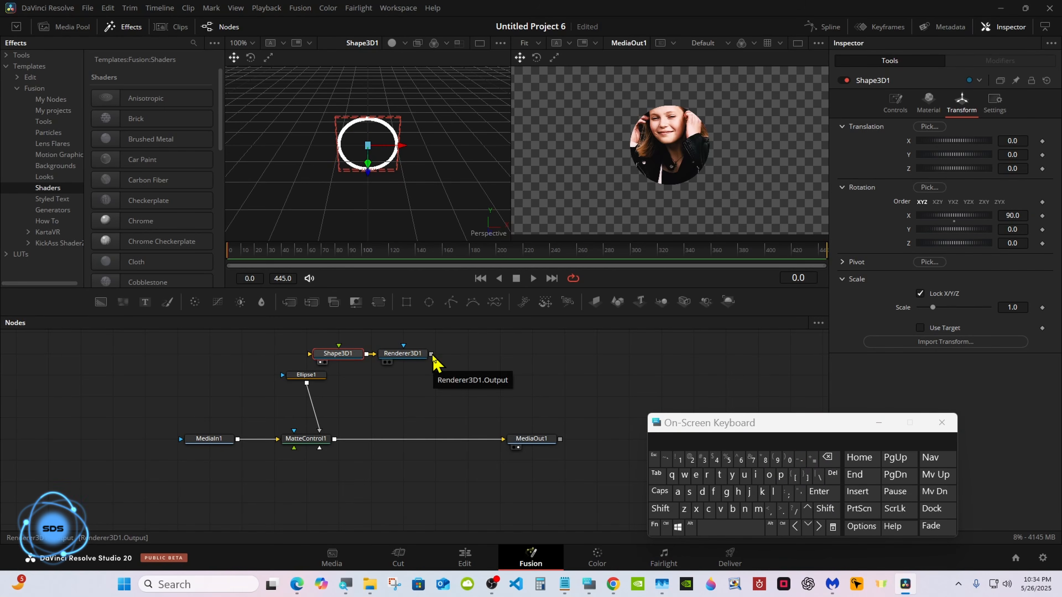
Merge the Renderer3D output over MatteControl1 and move the Ellipse1, Shape3D1 and Renderer3D1 nodes closer to the main node row.
{"action": "left_click_drag", "start_coordinate": [433, 355], "coordinate": [338, 440]}
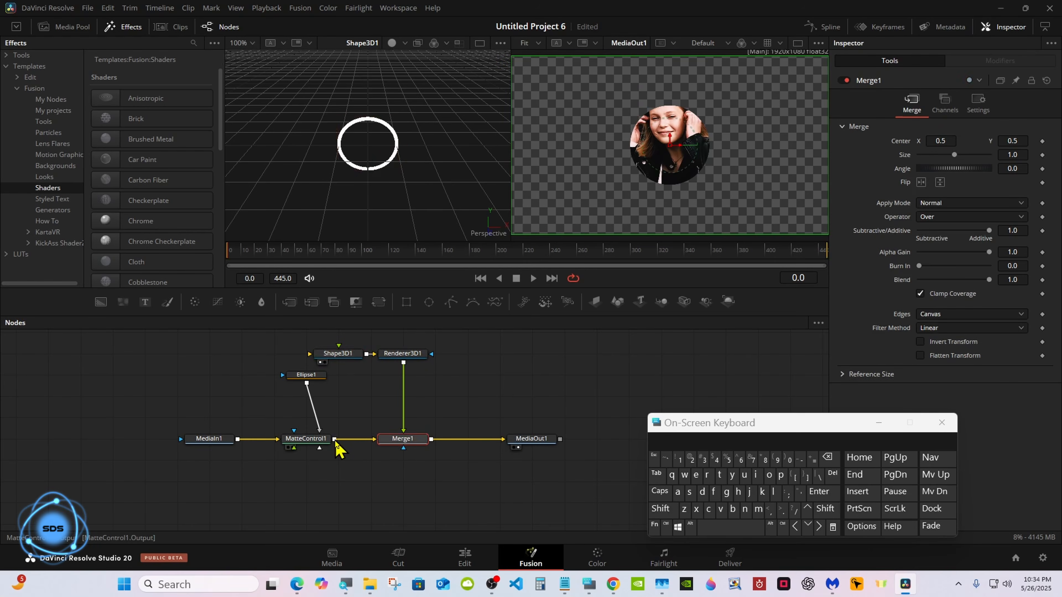
{"action": "left_click_drag", "start_coordinate": [701, 426], "coordinate": [673, 420]}
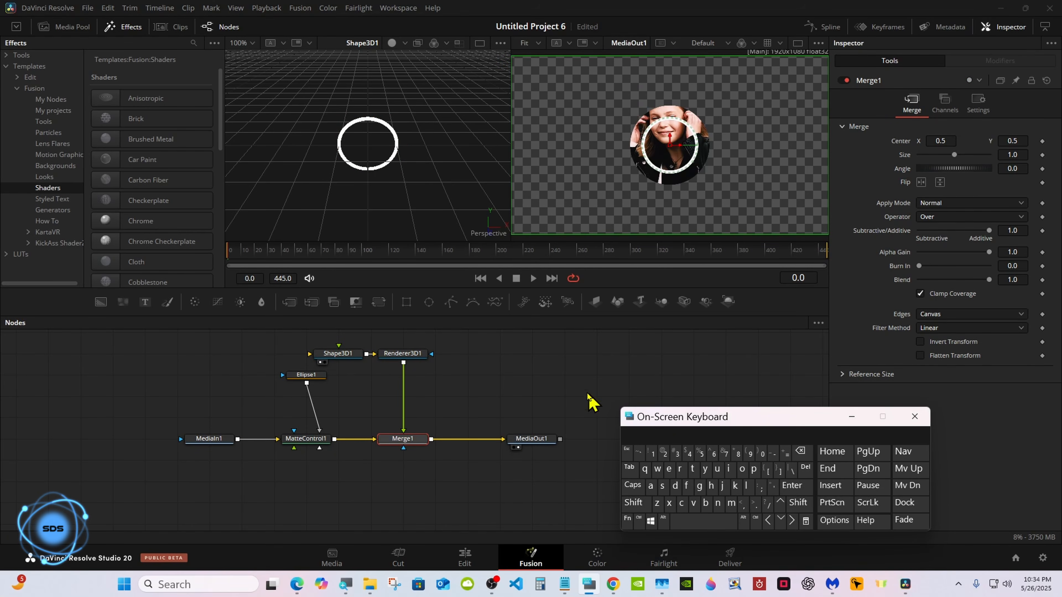
{"action": "left_click_drag", "start_coordinate": [301, 375], "coordinate": [302, 400]}
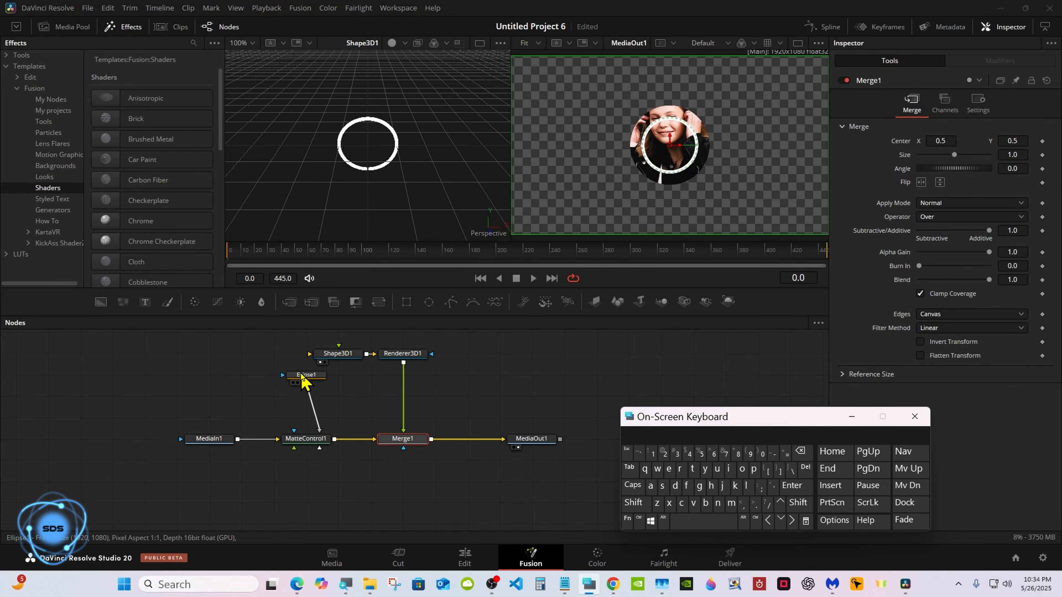
{"action": "left_click_drag", "start_coordinate": [295, 341], "coordinate": [395, 377]}
{"action": "left_click", "coordinate": [372, 351]}
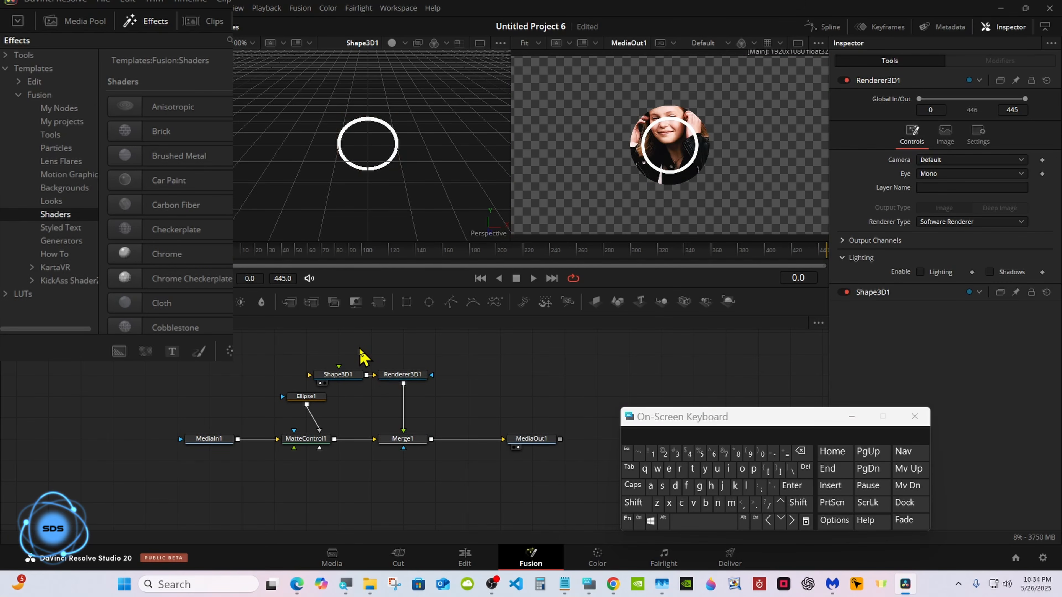
Add the Chrome shader from the Fusion Shaders templates and connect it to the Shape3D node's material input.
{"action": "left_click", "coordinate": [130, 22]}
{"action": "left_click", "coordinate": [130, 22]}
{"action": "left_click", "coordinate": [5, 69]}
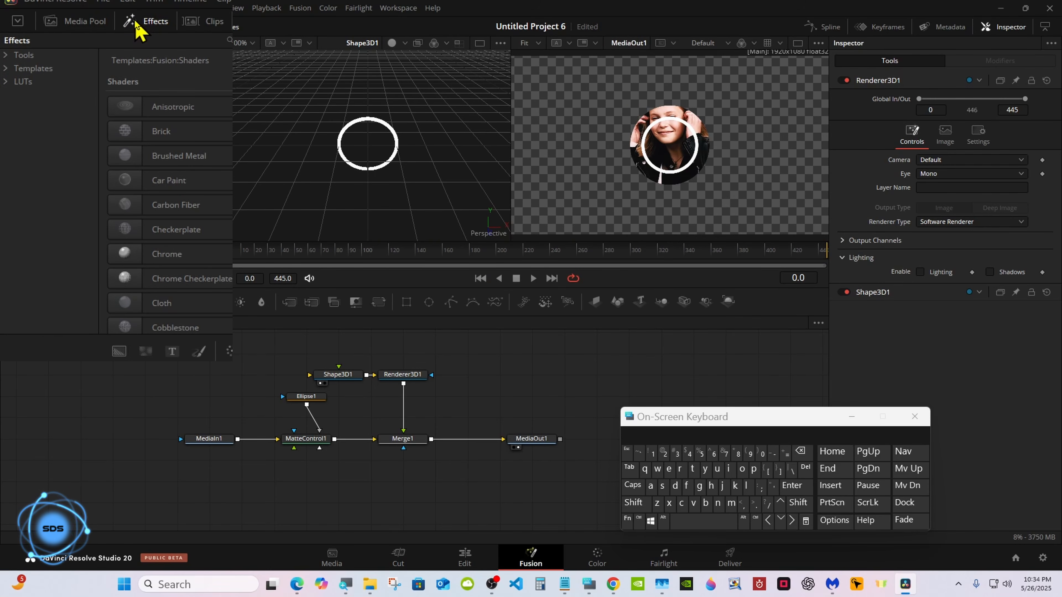
{"action": "left_click", "coordinate": [7, 68]}
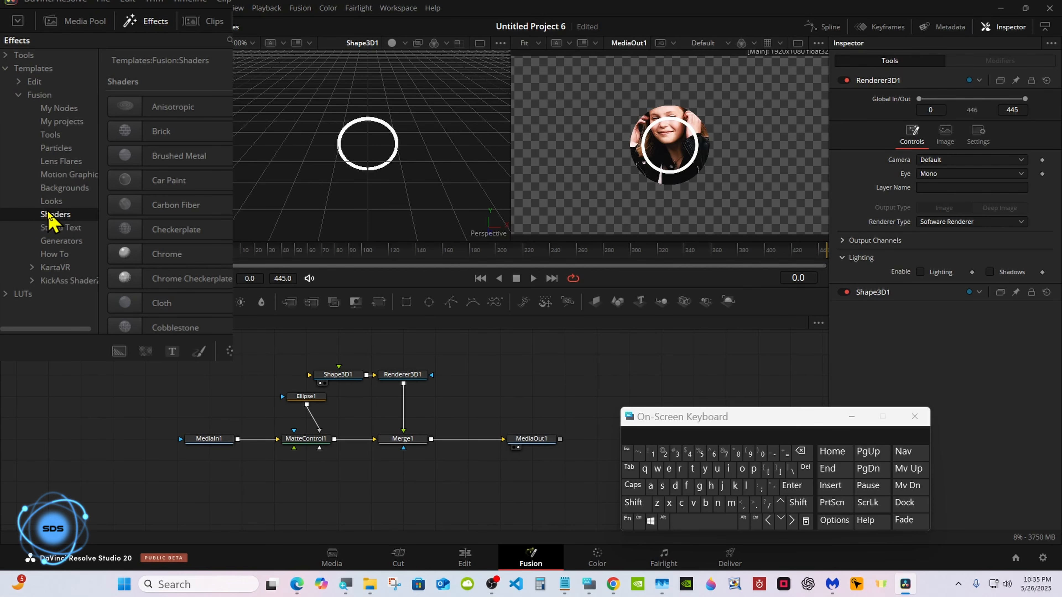
{"action": "left_click_drag", "start_coordinate": [201, 259], "coordinate": [340, 374]}
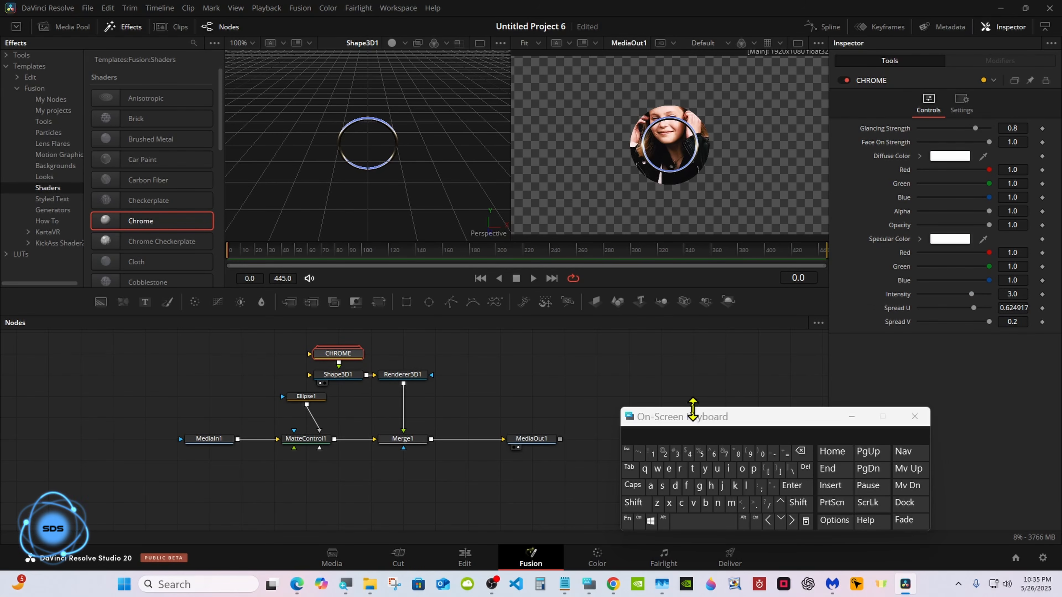
{"action": "left_click_drag", "start_coordinate": [693, 417], "coordinate": [554, 428]}
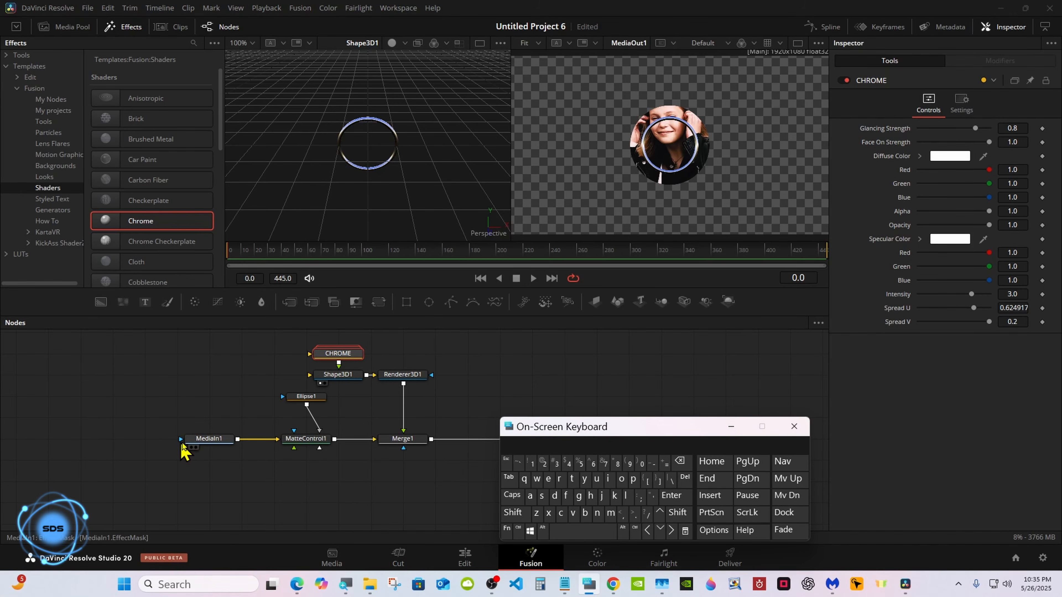
Insert a Resize node between MediaIn1 and MatteControl1, spacing MediaIn1 away to make room, and enable its Auto Resolution.
{"action": "left_click_drag", "start_coordinate": [183, 442], "coordinate": [119, 442]}
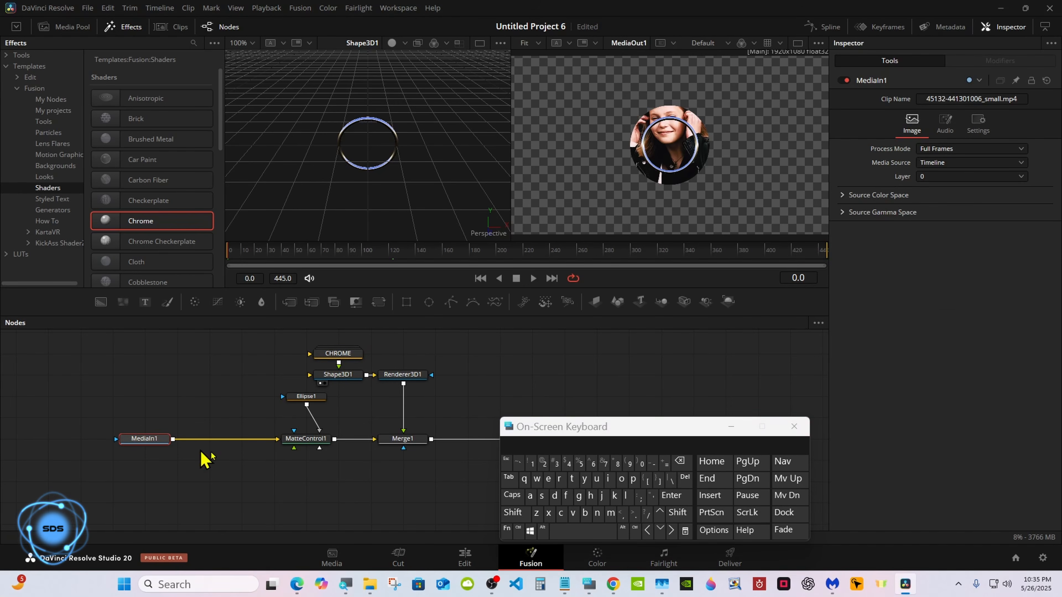
{"action": "left_click", "coordinate": [513, 513]}
{"action": "left_click", "coordinate": [581, 532]}
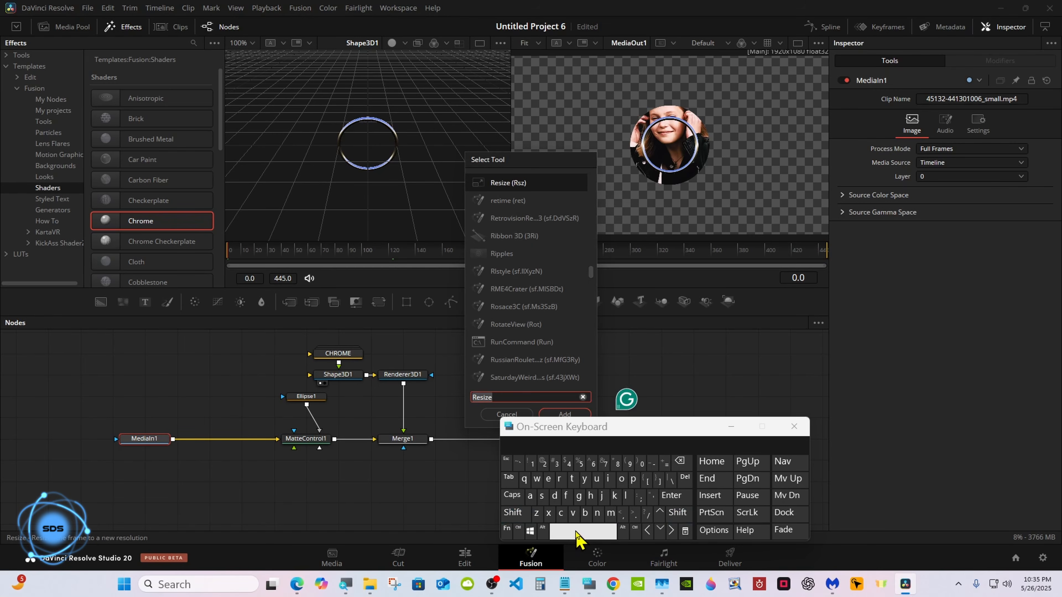
{"action": "left_click_drag", "start_coordinate": [565, 430], "coordinate": [639, 433]}
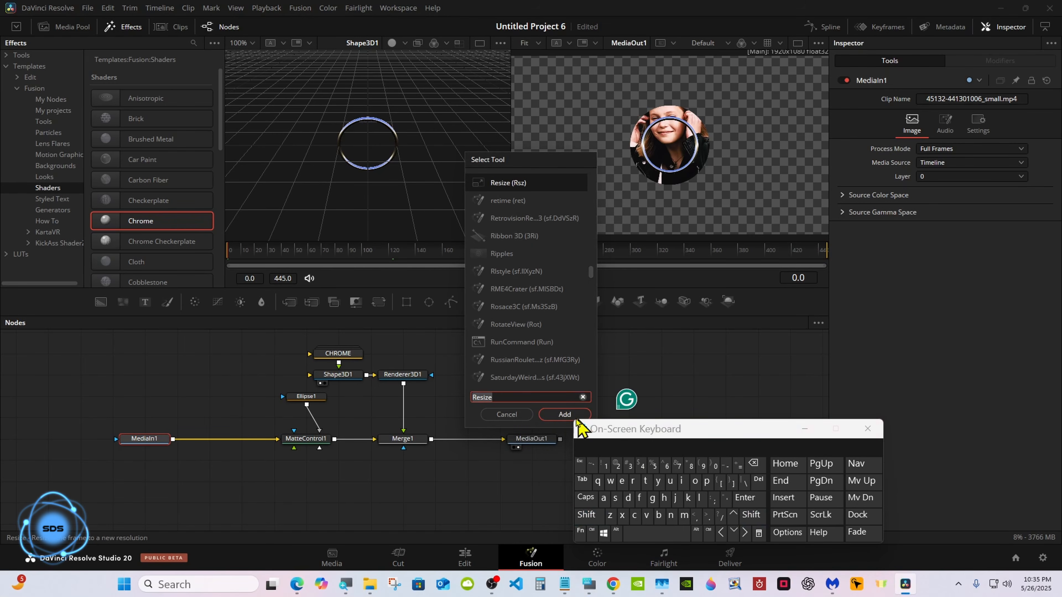
{"action": "left_click", "coordinate": [562, 415]}
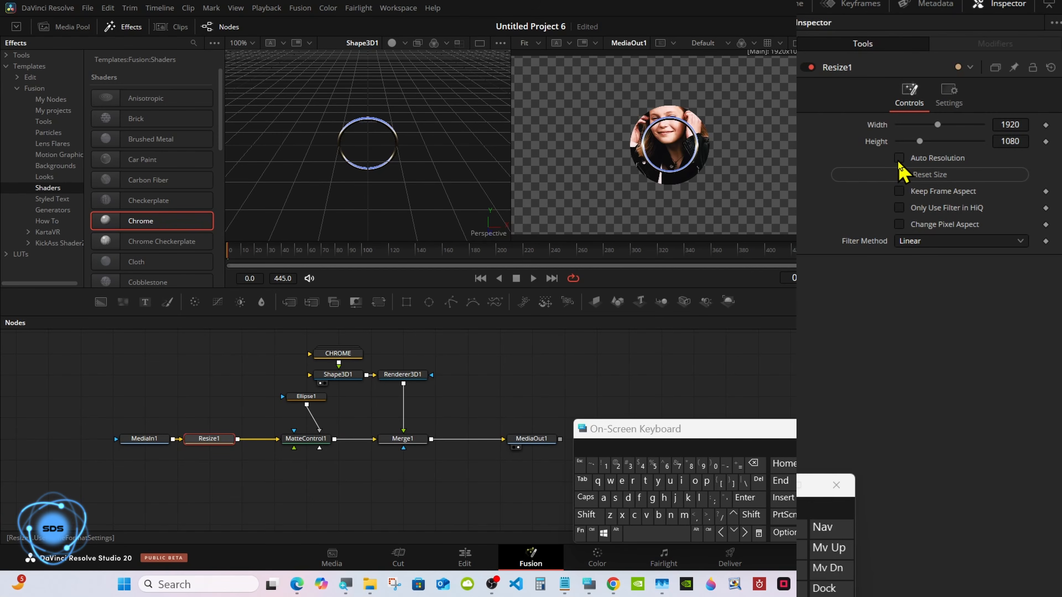
{"action": "left_click", "coordinate": [899, 161]}
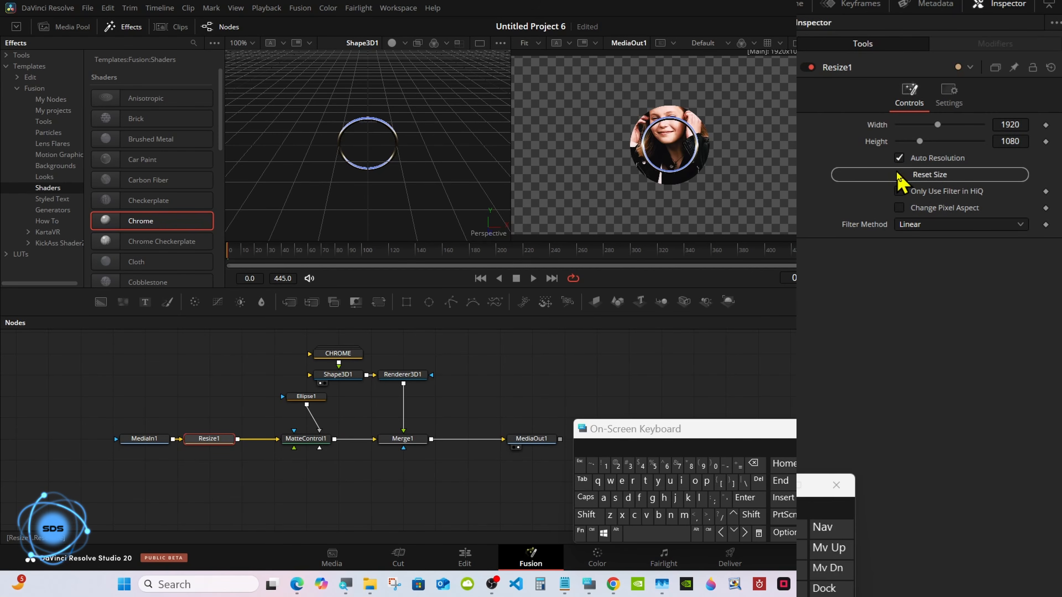
Spread out MediaIn1 and Resize1 and insert a Transform node between them.
{"action": "left_click_drag", "start_coordinate": [602, 425], "coordinate": [681, 398]}
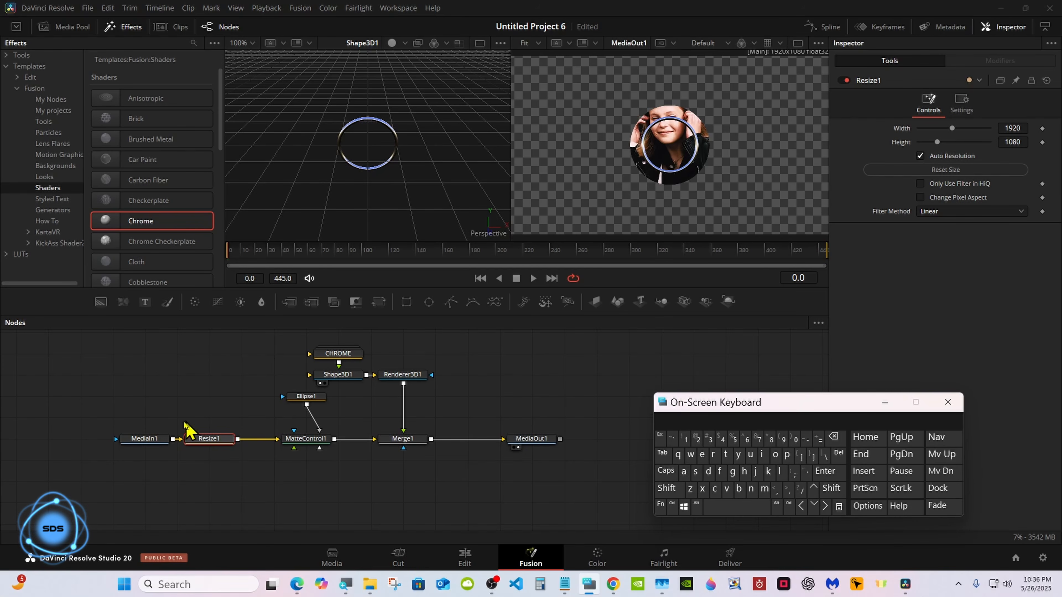
{"action": "left_click_drag", "start_coordinate": [138, 439], "coordinate": [75, 440]}
{"action": "left_click_drag", "start_coordinate": [210, 441], "coordinate": [225, 443]}
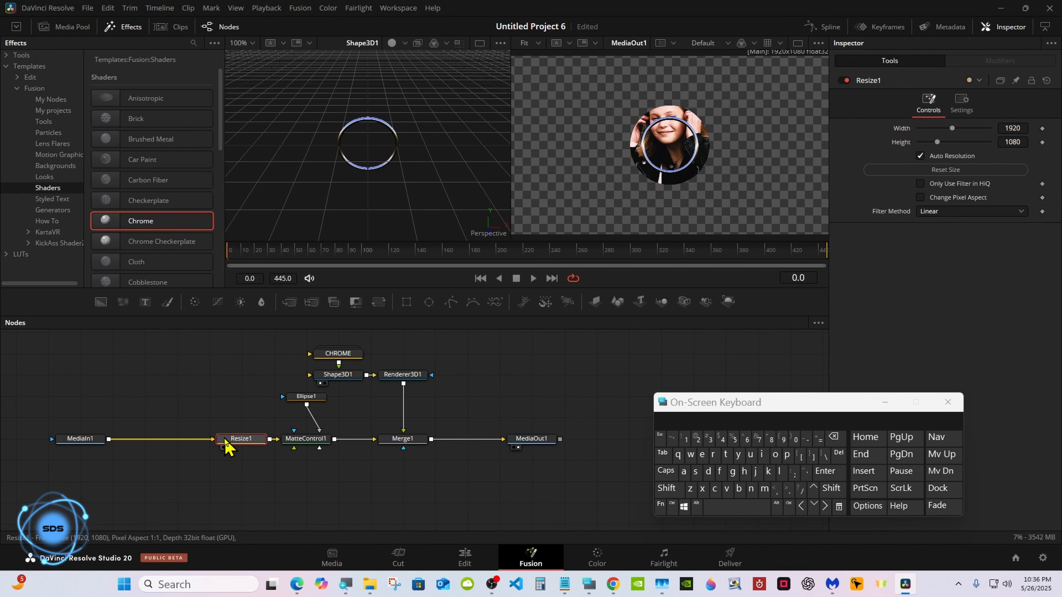
{"action": "left_click", "coordinate": [89, 440]}
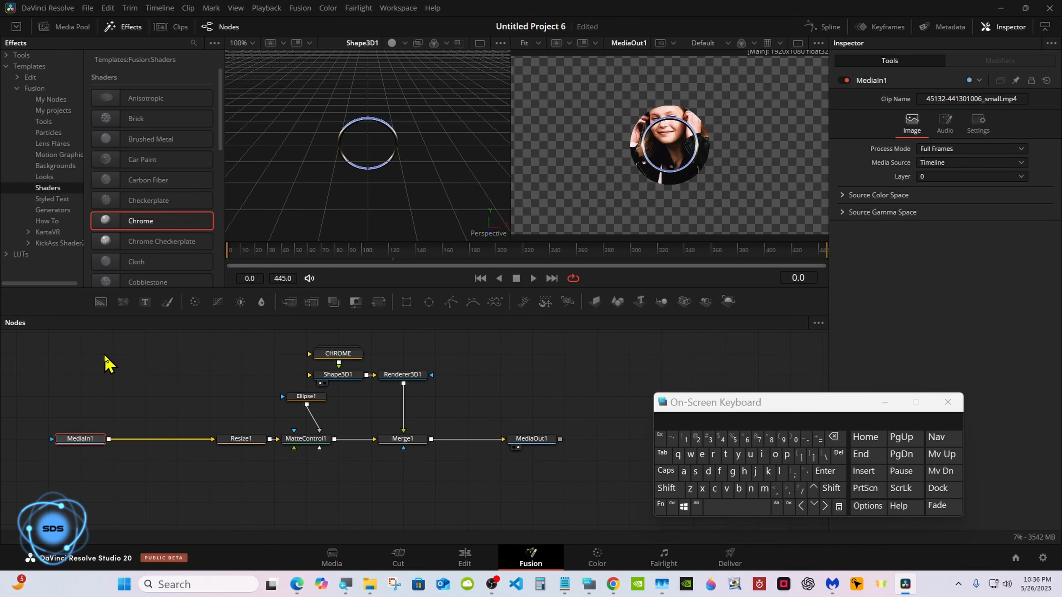
{"action": "left_click", "coordinate": [378, 305]}
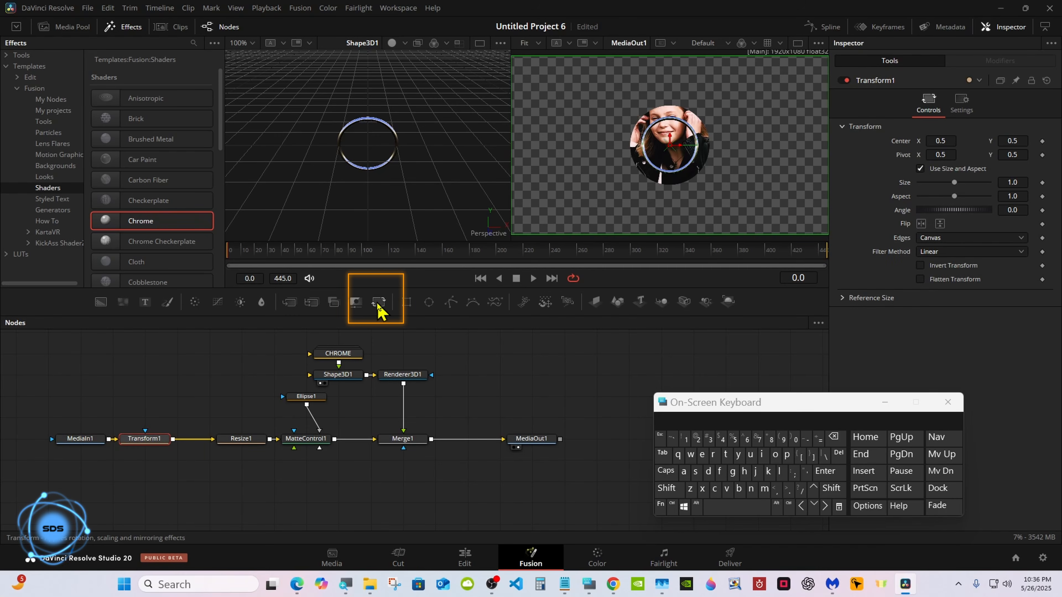
Set the Size of Transform1 to 0.5.
{"action": "left_click_drag", "start_coordinate": [955, 183], "coordinate": [927, 191]}
{"action": "left_click", "coordinate": [1022, 187]}
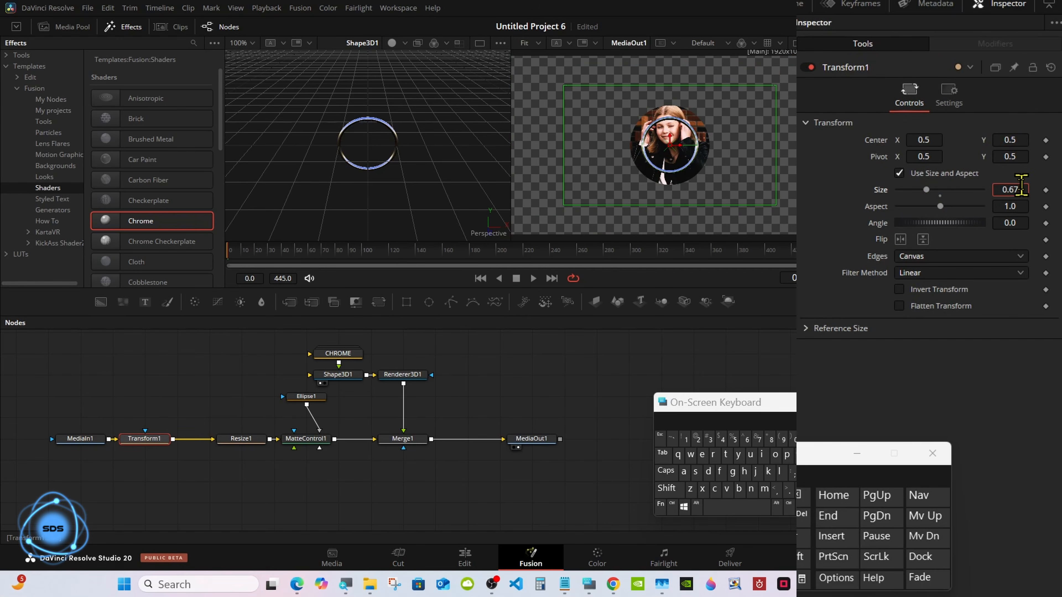
{"action": "left_click", "coordinate": [801, 505]}
{"action": "left_click", "coordinate": [735, 439]}
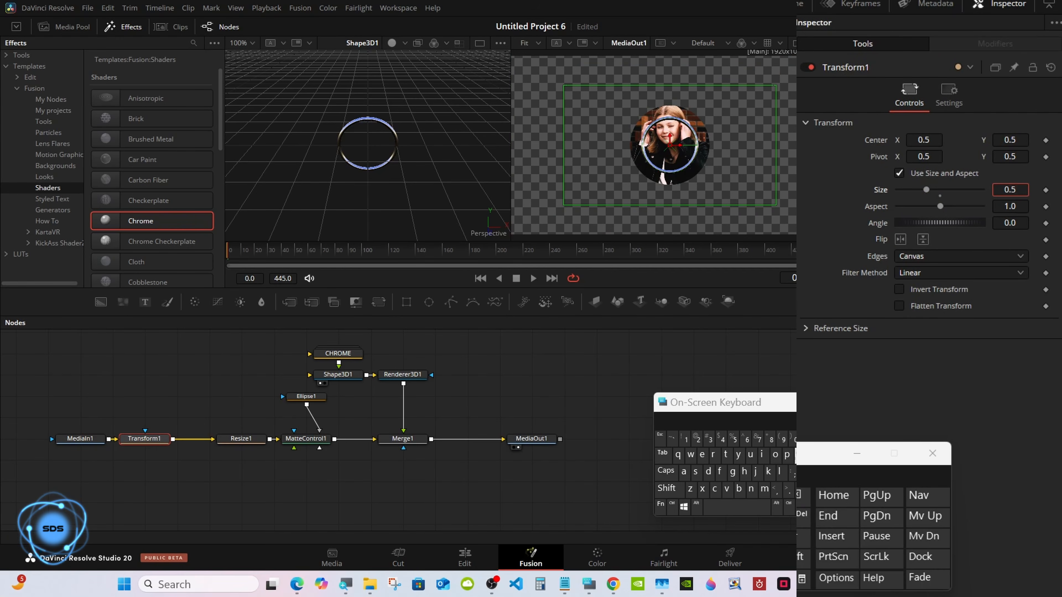
{"action": "left_click", "coordinate": [803, 537]}
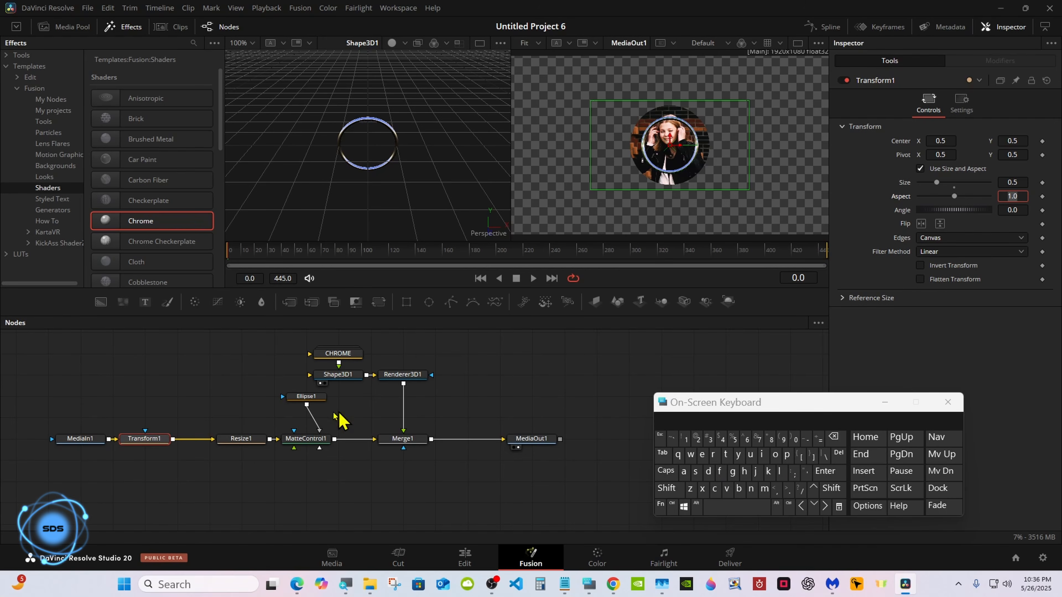
Move MediaIn1 and Transform1 apart and insert a second Transform node between them.
{"action": "left_click", "coordinate": [246, 440]}
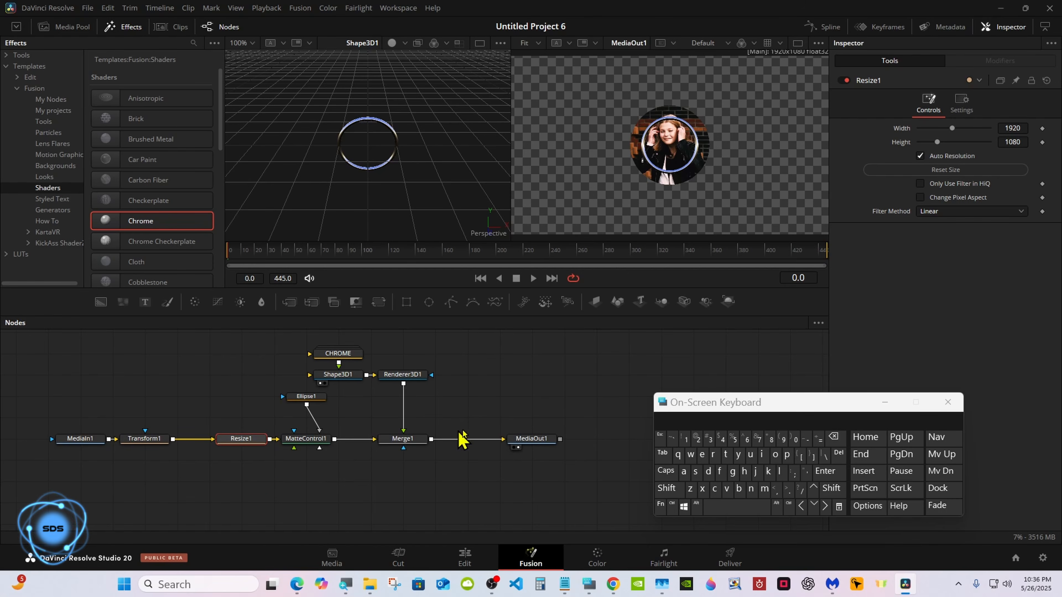
{"action": "left_click_drag", "start_coordinate": [671, 403], "coordinate": [661, 403]}
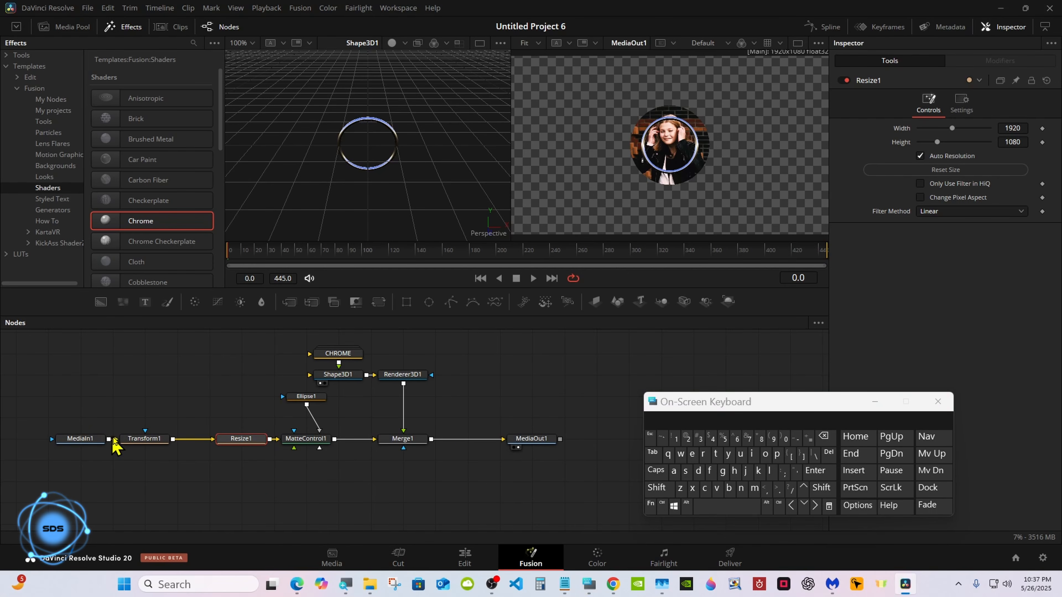
{"action": "left_click_drag", "start_coordinate": [126, 440], "coordinate": [164, 442]}
{"action": "left_click_drag", "start_coordinate": [88, 440], "coordinate": [66, 442]}
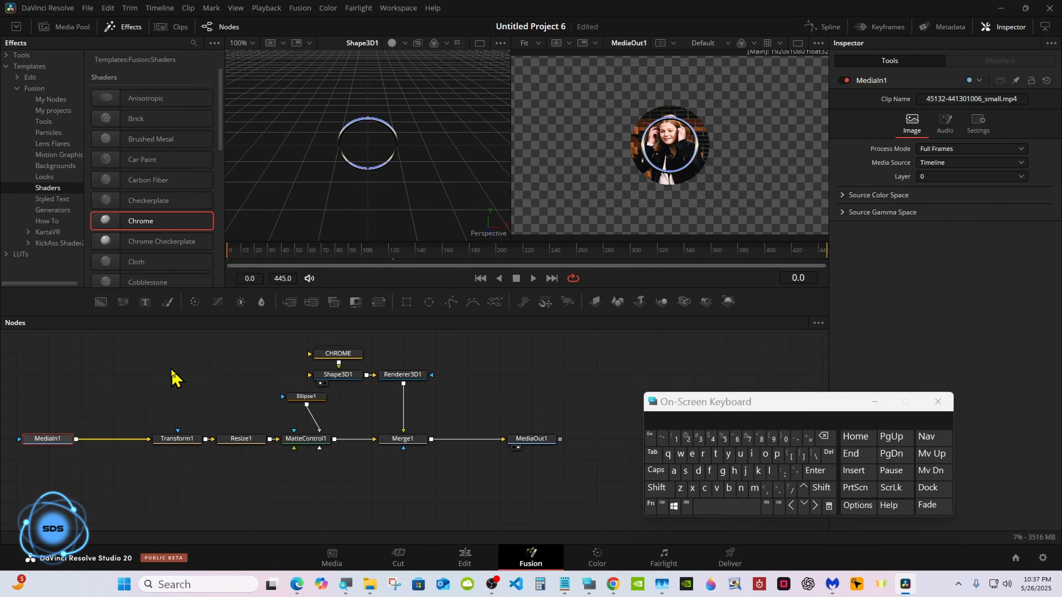
{"action": "left_click", "coordinate": [378, 303]}
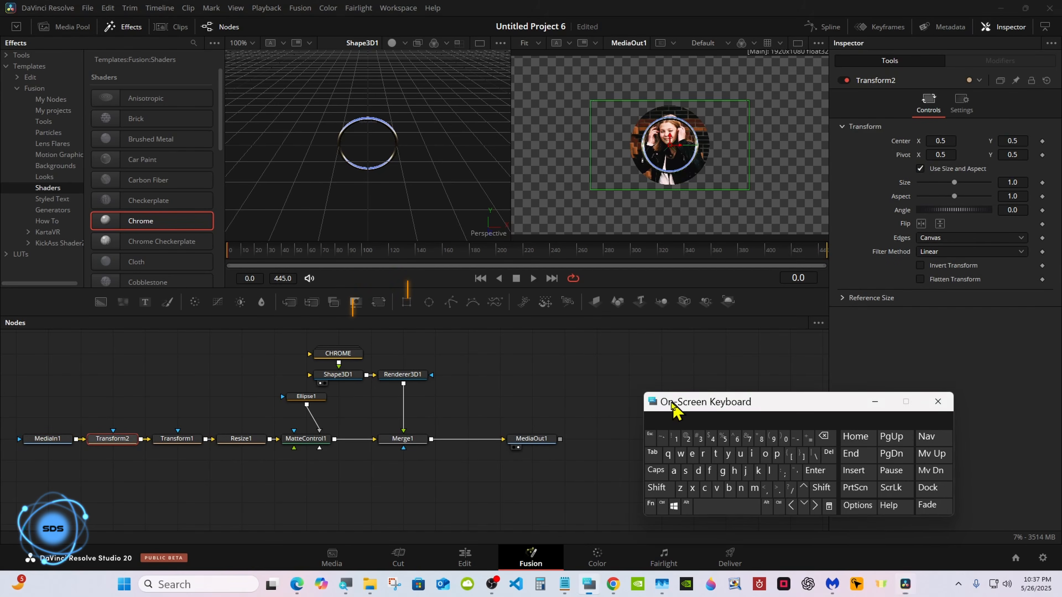
Insert a Transform node between Renderer3D1 and Merge1.
{"action": "left_click_drag", "start_coordinate": [671, 401], "coordinate": [633, 400]}
{"action": "left_click", "coordinate": [398, 375]}
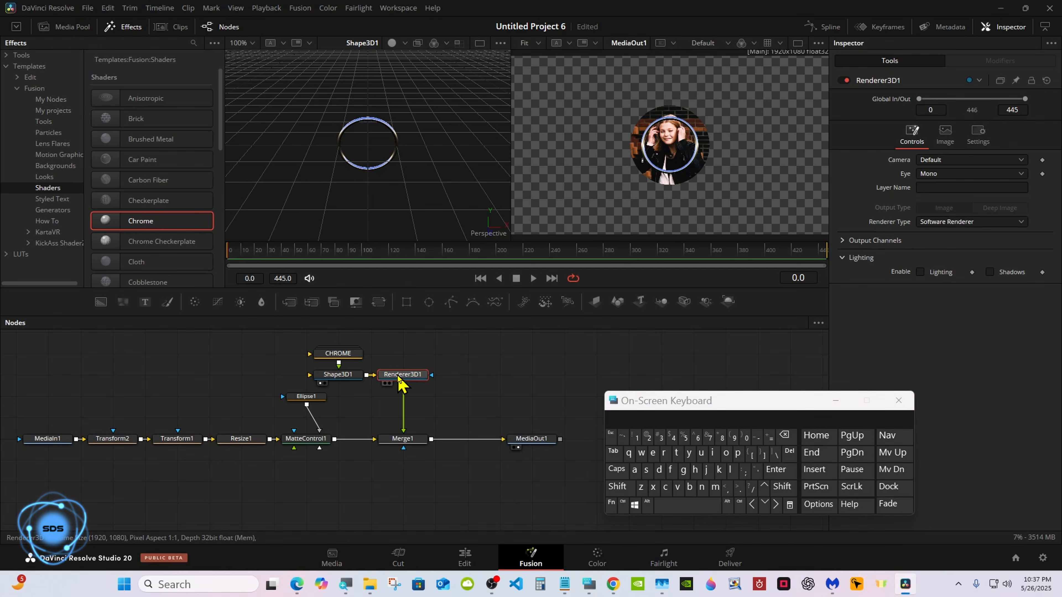
{"action": "left_click", "coordinate": [377, 304]}
{"action": "left_click_drag", "start_coordinate": [666, 402], "coordinate": [596, 423]}
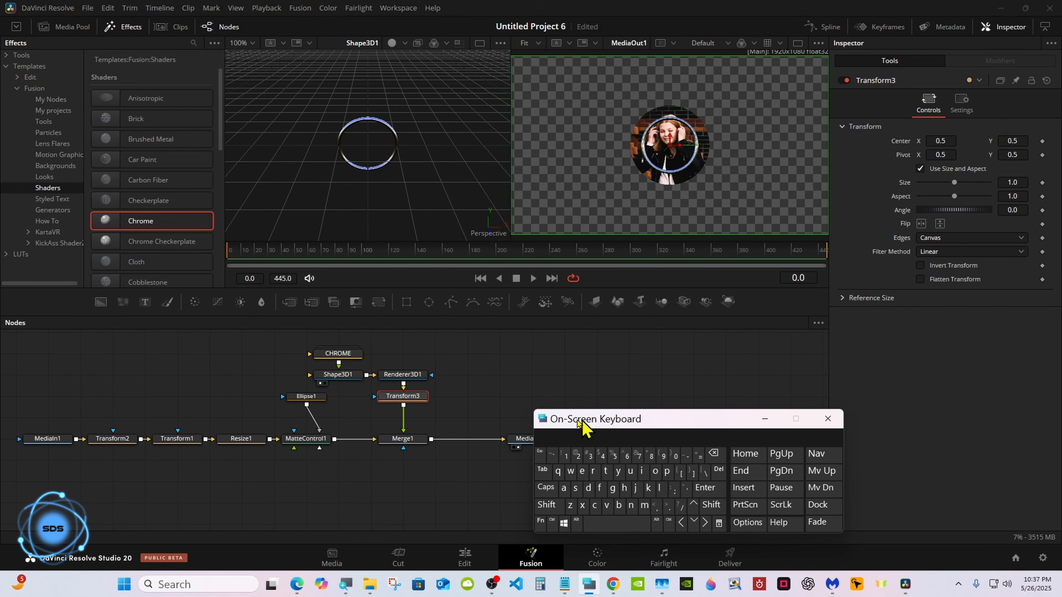
Pin the controls of Ellipse1 and Transform3 so both stay open in the Inspector together.
{"action": "left_click", "coordinate": [306, 397]}
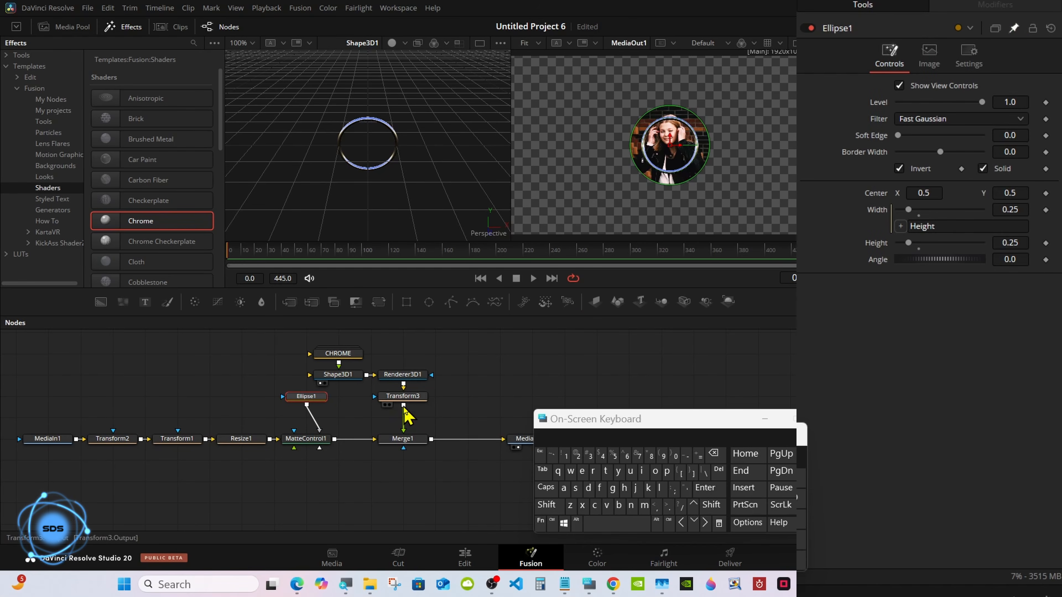
{"action": "left_click", "coordinate": [404, 396]}
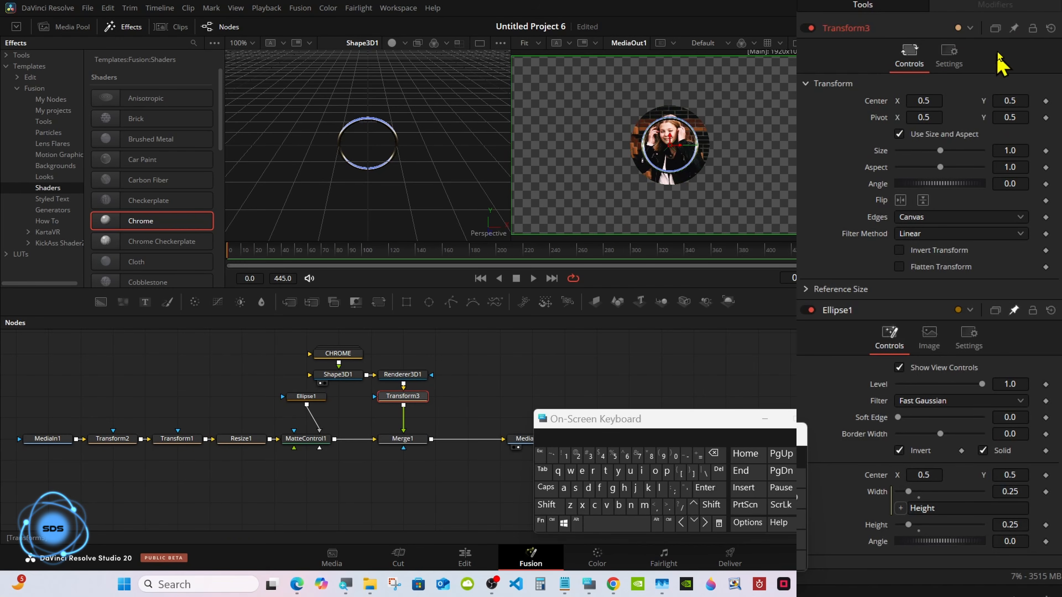
{"action": "left_click", "coordinate": [1014, 29]}
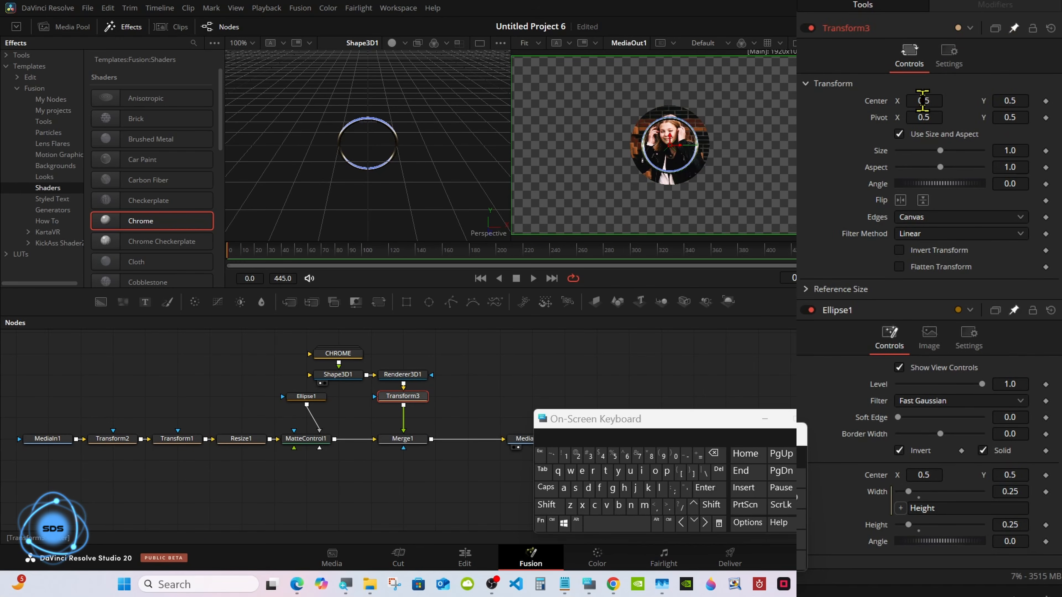
Test the ring's movement by shifting Transform3's Center X to about 0.638, and reset the center to its default.
{"action": "left_click_drag", "start_coordinate": [918, 101], "coordinate": [915, 100]}
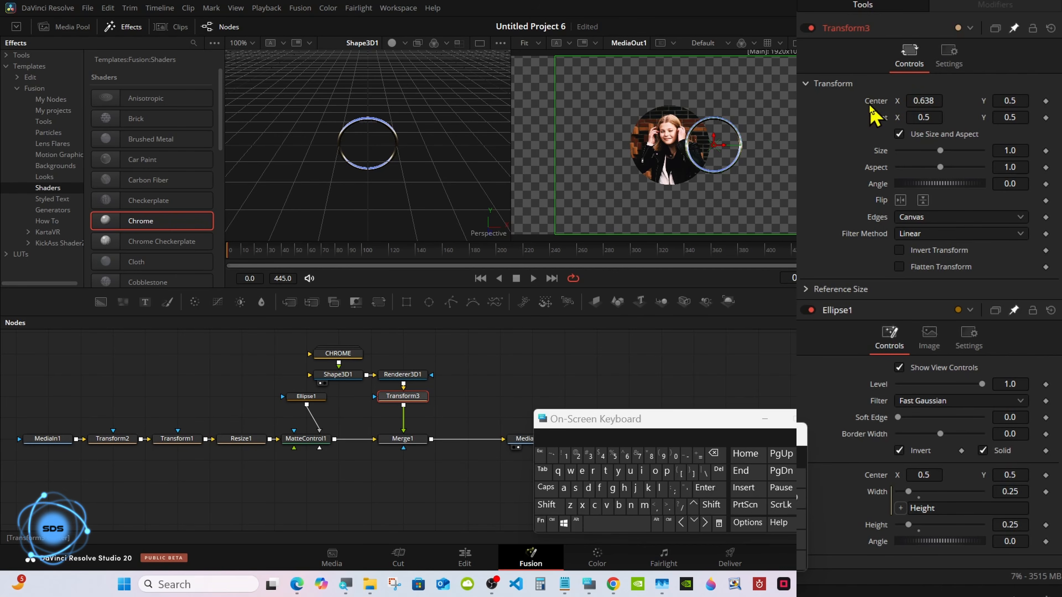
{"action": "double_click", "coordinate": [879, 104]}
{"action": "left_click_drag", "start_coordinate": [713, 421], "coordinate": [605, 433]}
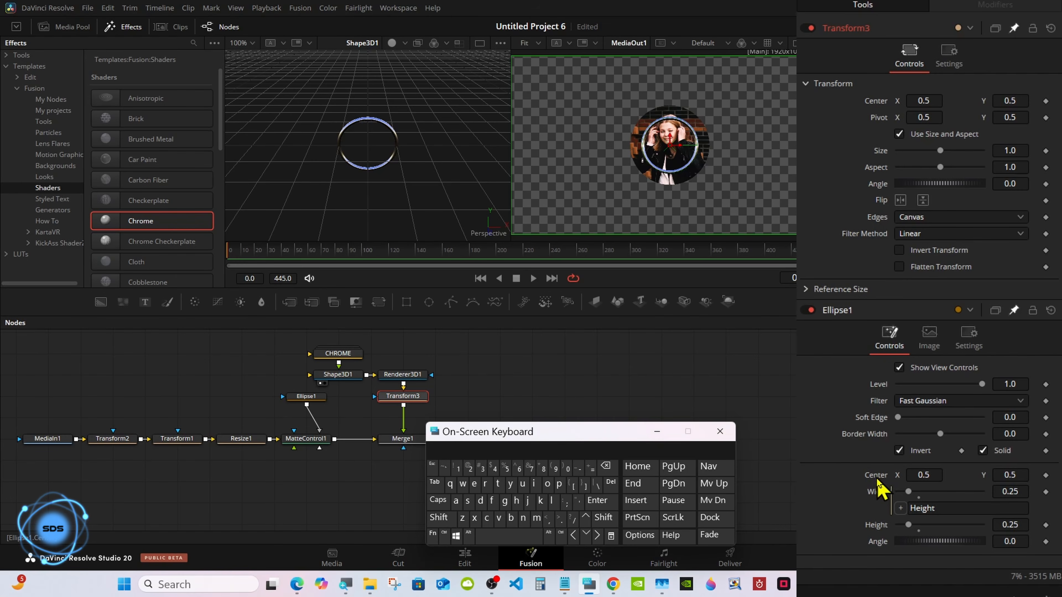
Add an expression to Ellipse1's Center and link it to Transform3's Center.
{"action": "right_click", "coordinate": [877, 434]}
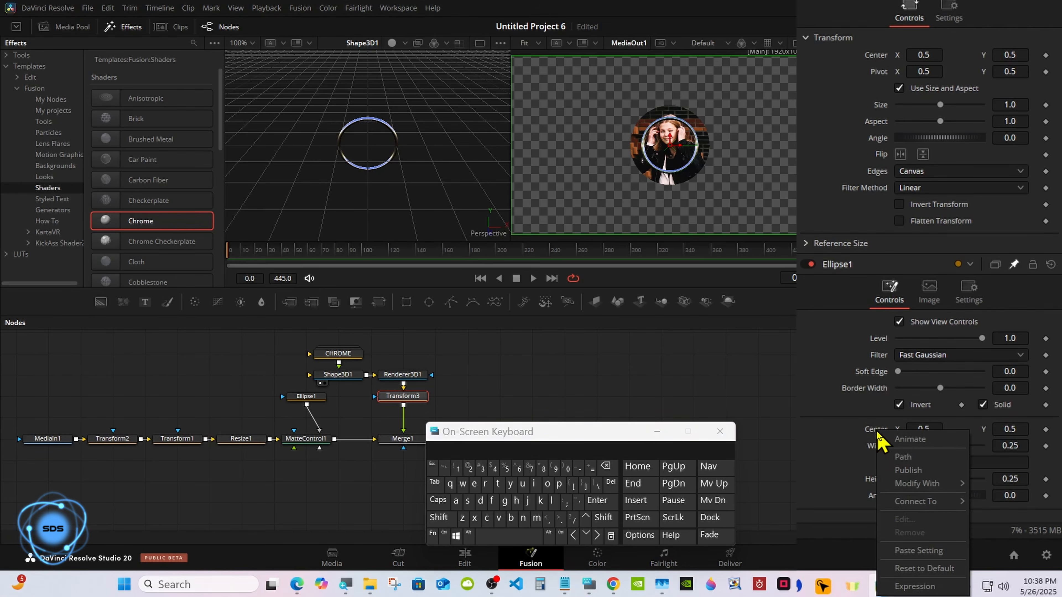
{"action": "left_click", "coordinate": [905, 587]}
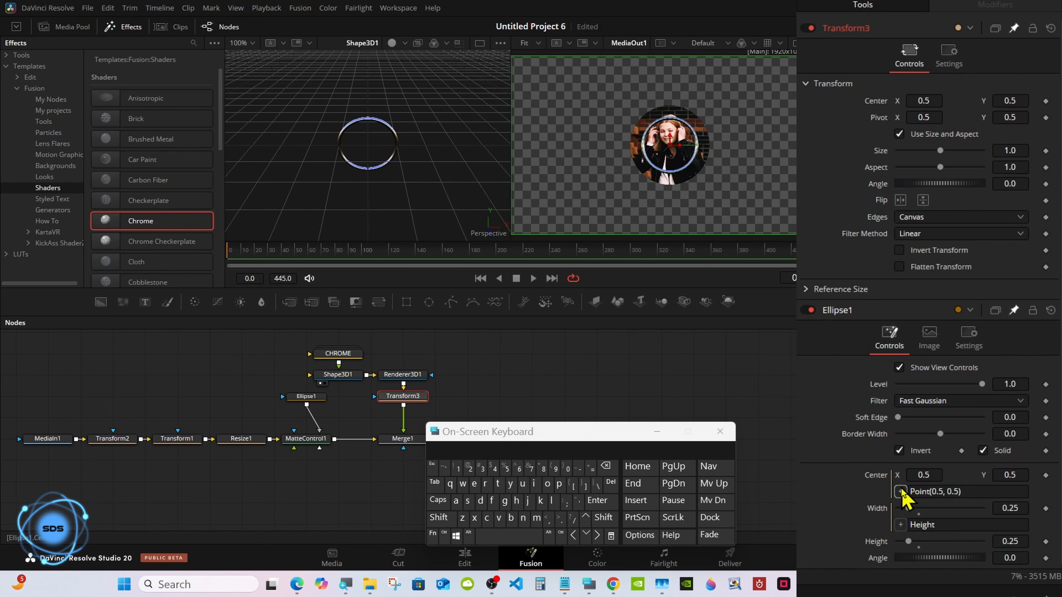
{"action": "left_click_drag", "start_coordinate": [901, 493], "coordinate": [903, 101]}
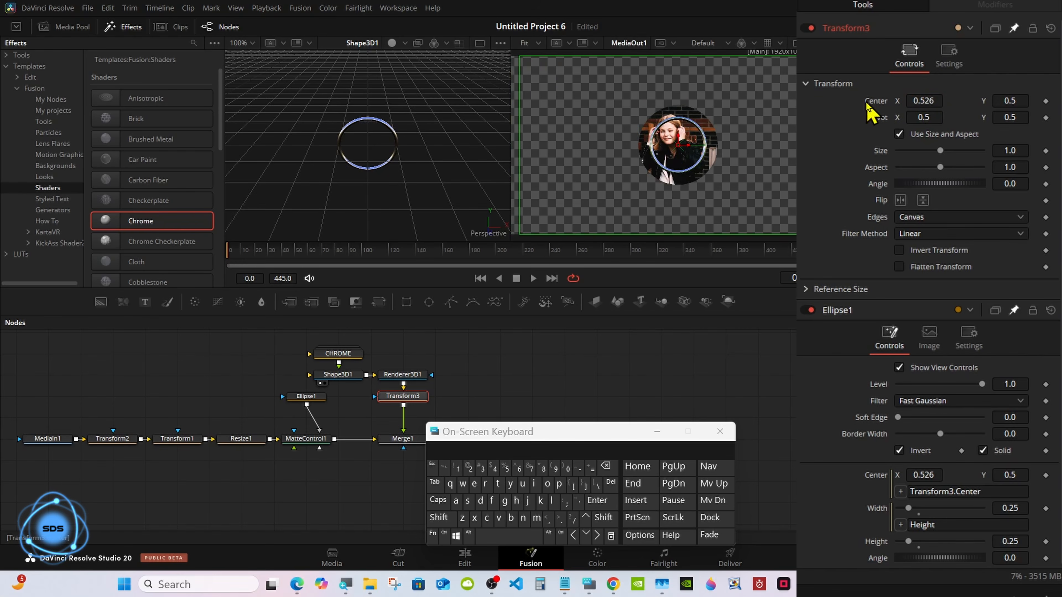
Add an expression to Ellipse1's Height and link it to Transform3's Size.
{"action": "left_click_drag", "start_coordinate": [940, 151], "coordinate": [941, 151]}
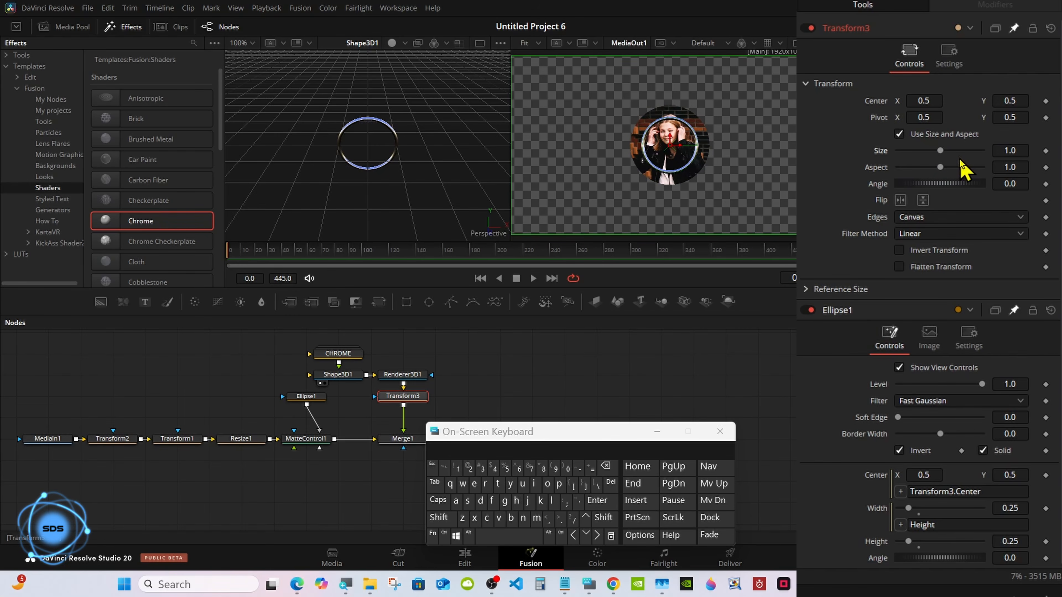
{"action": "right_click", "coordinate": [873, 540]}
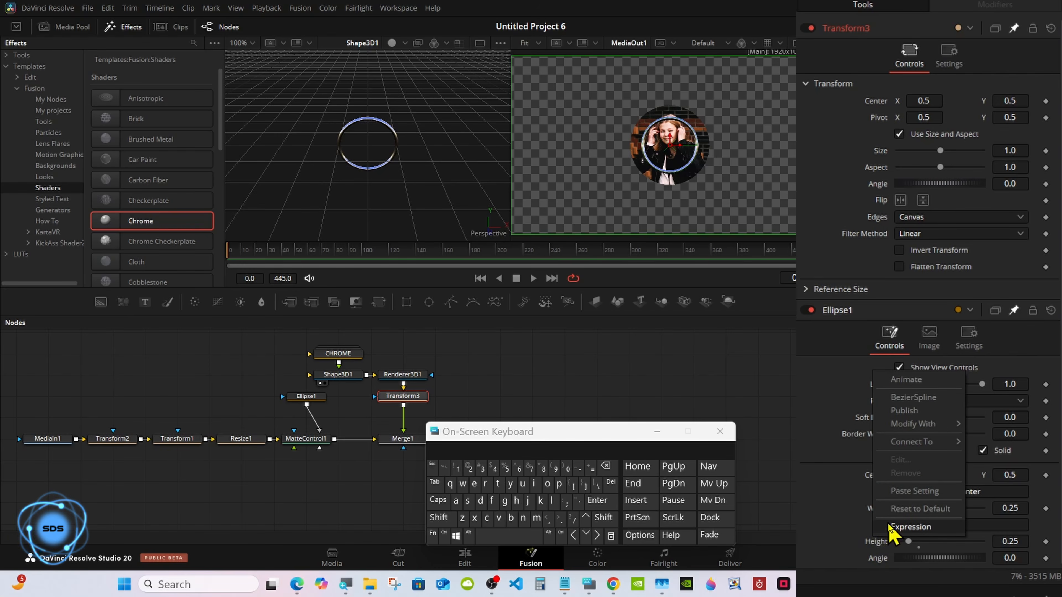
{"action": "left_click", "coordinate": [895, 527]}
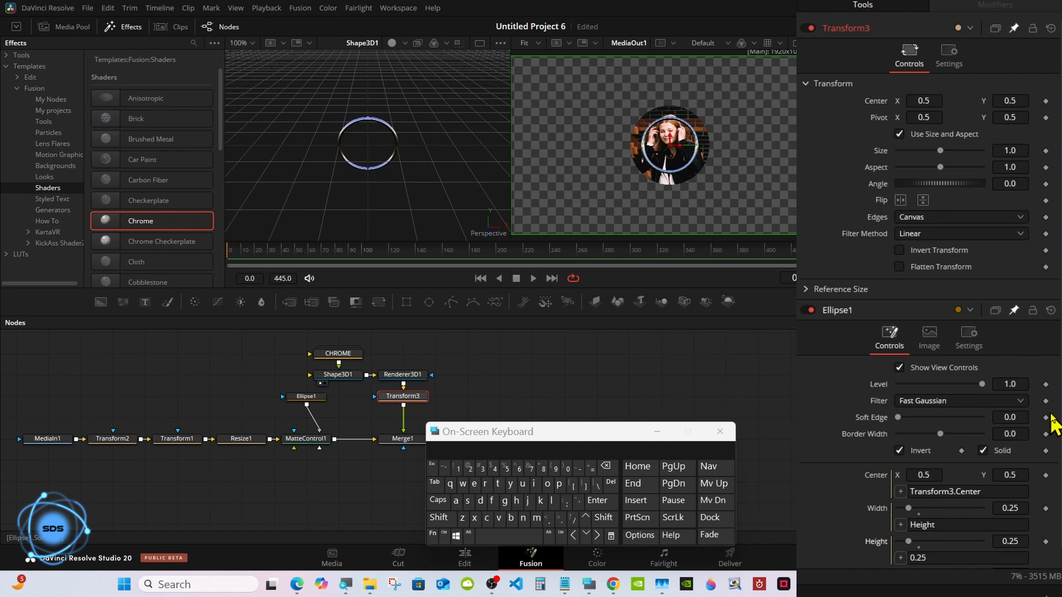
{"action": "scroll", "coordinate": [903, 533], "scroll_direction": "down", "scroll_amount": 1}
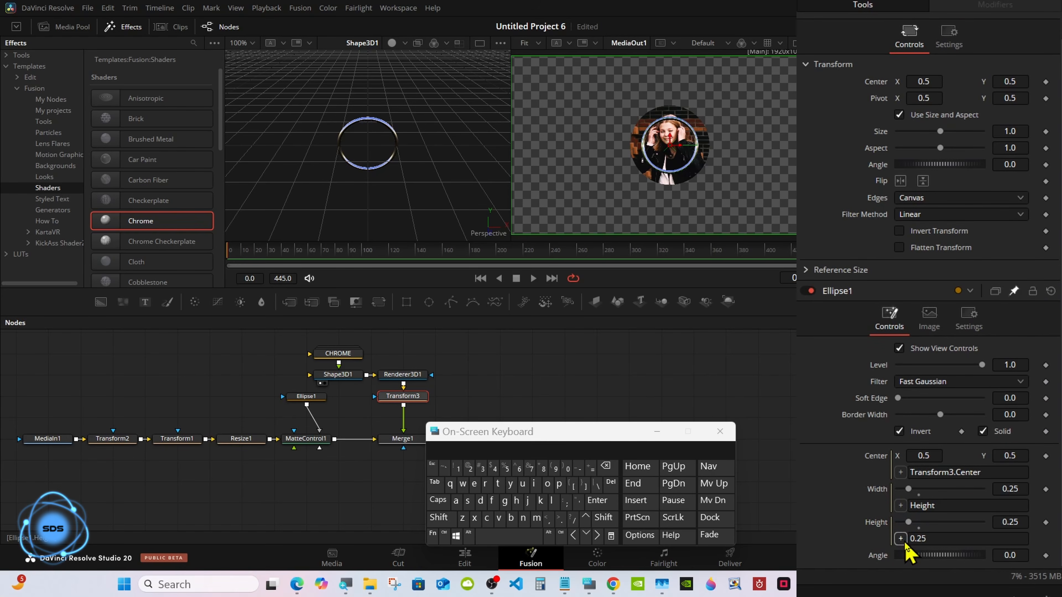
{"action": "left_click_drag", "start_coordinate": [900, 538], "coordinate": [882, 133]}
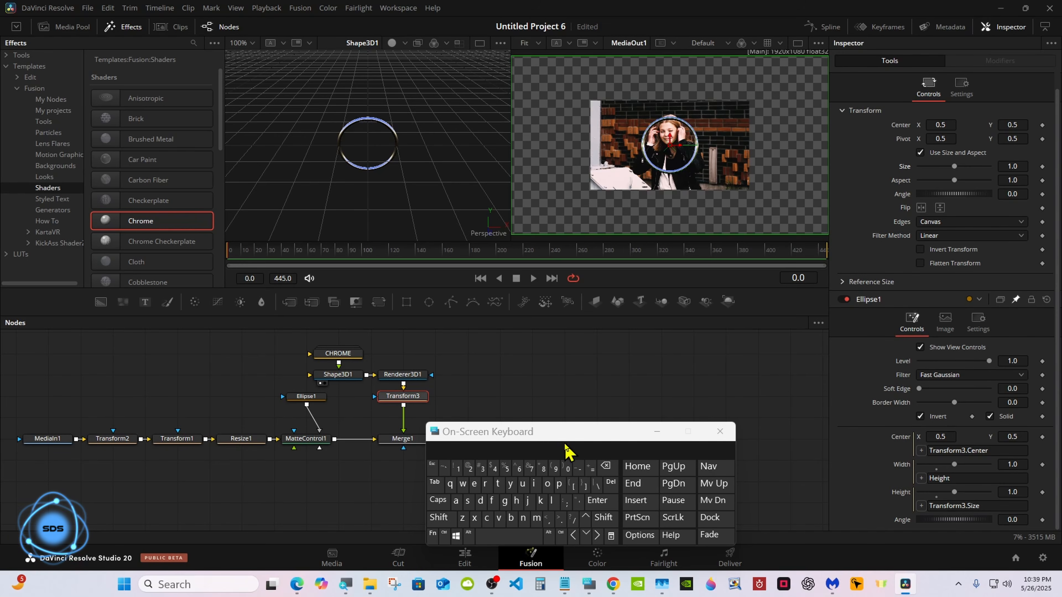
Change Ellipse1's Height expression to Transform3.Size/6 so the circular mask fits inside the ring.
{"action": "left_click_drag", "start_coordinate": [565, 433], "coordinate": [698, 382]}
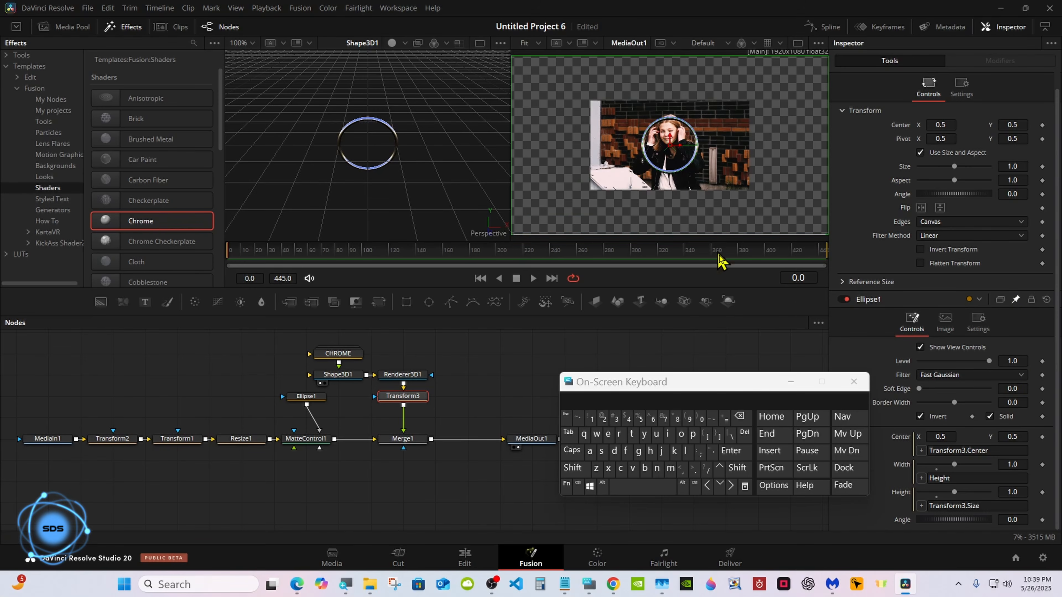
{"action": "left_click", "coordinate": [983, 544]}
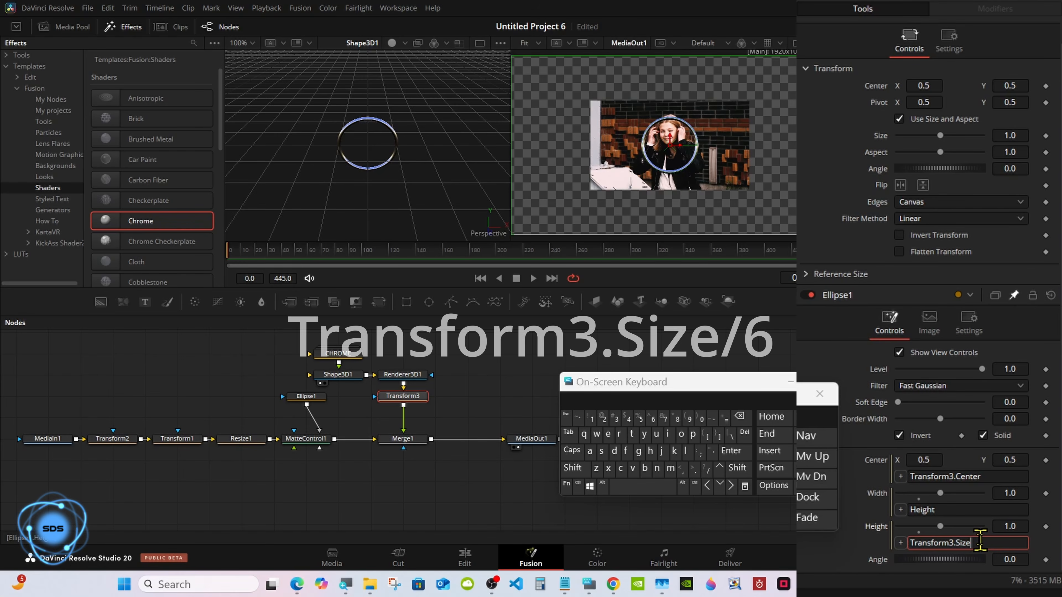
{"action": "left_click", "coordinate": [707, 468]}
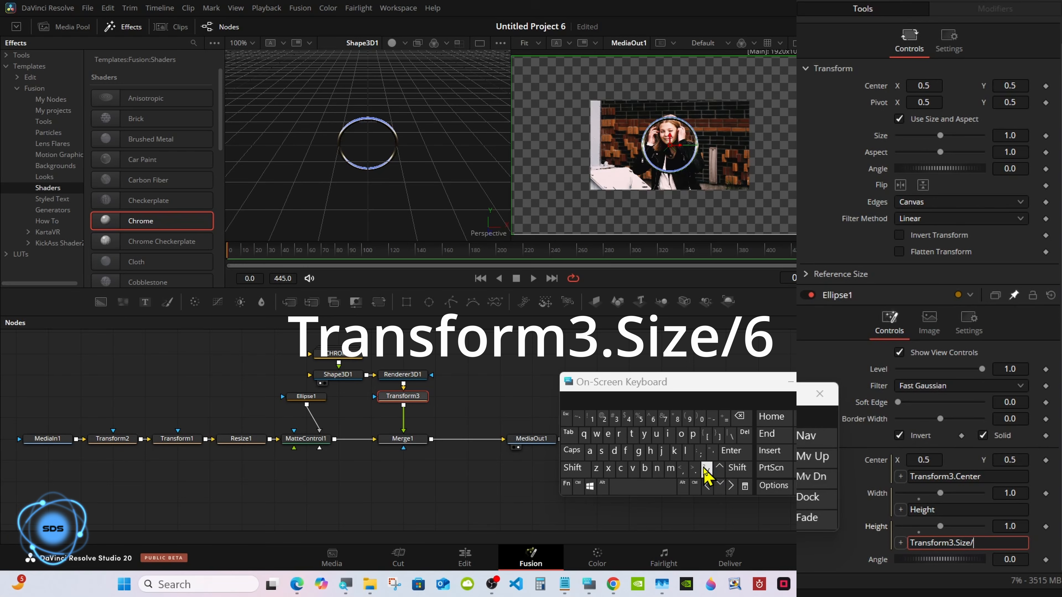
{"action": "left_click", "coordinate": [653, 418]}
{"action": "left_click", "coordinate": [734, 452]}
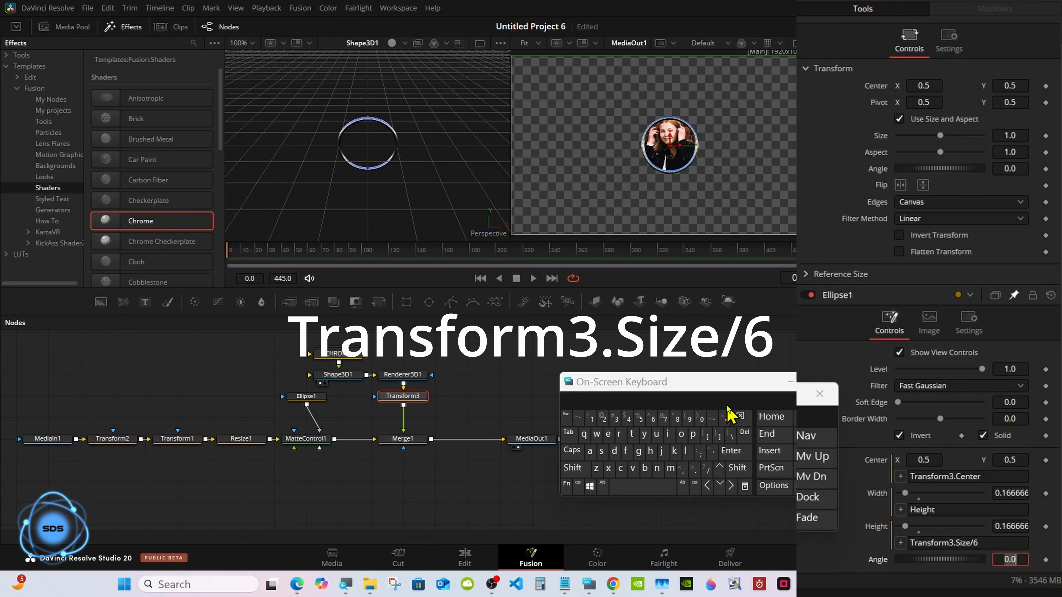
Enlarge the MediaOut1 viewer and zoom in on the portrait to examine how the Ellipse1 mask fits inside the chrome ring.
{"action": "right_click", "coordinate": [623, 184]}
{"action": "mouse_move", "coordinate": [660, 191]}
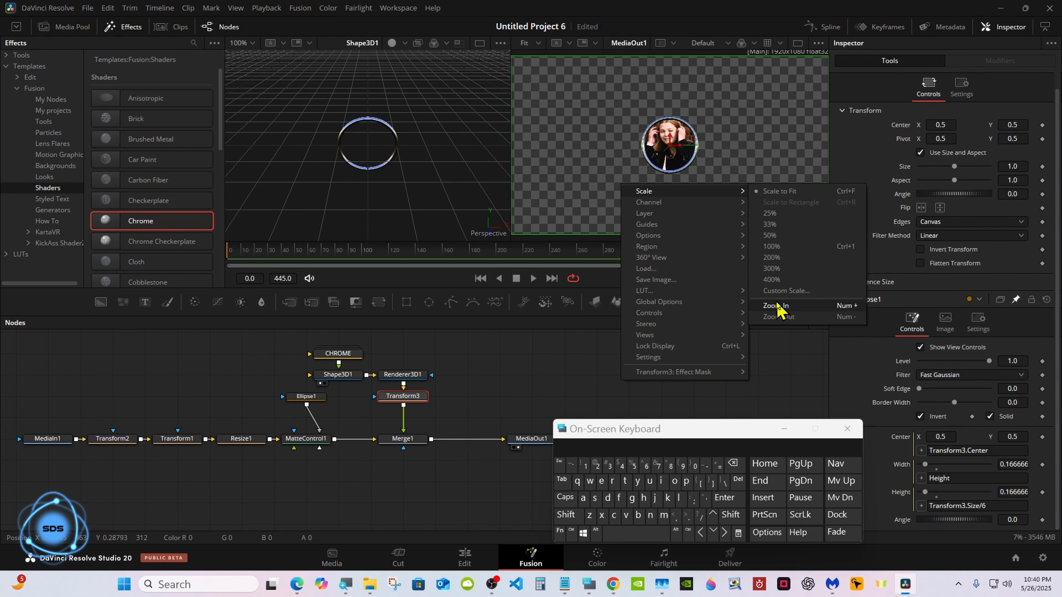
{"action": "left_click", "coordinate": [776, 306]}
{"action": "right_click", "coordinate": [641, 182]}
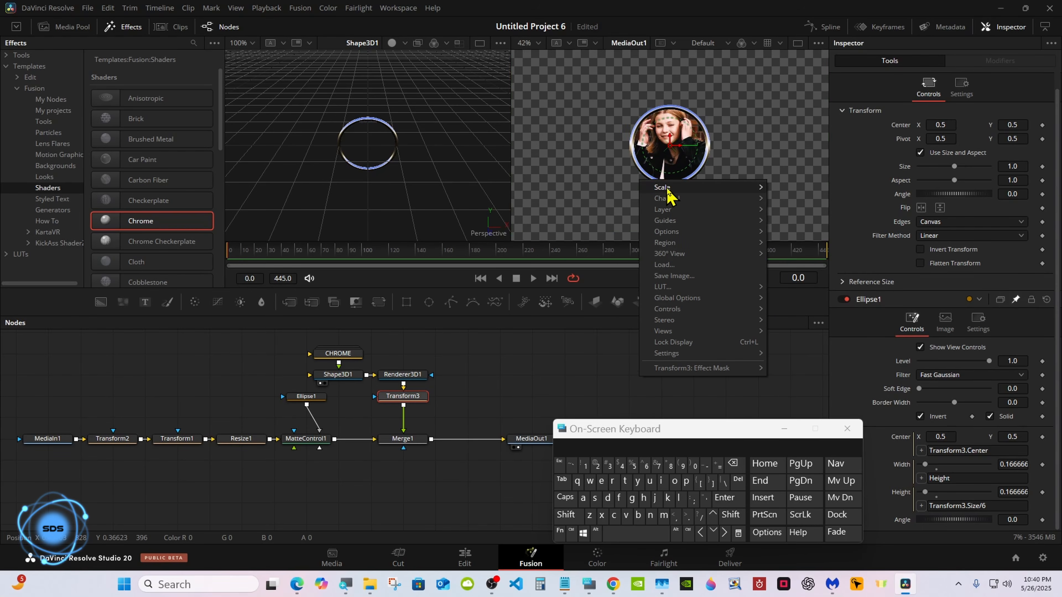
{"action": "mouse_move", "coordinate": [667, 190]}
{"action": "left_click", "coordinate": [790, 302]}
{"action": "right_click", "coordinate": [641, 212]}
{"action": "mouse_move", "coordinate": [733, 219]}
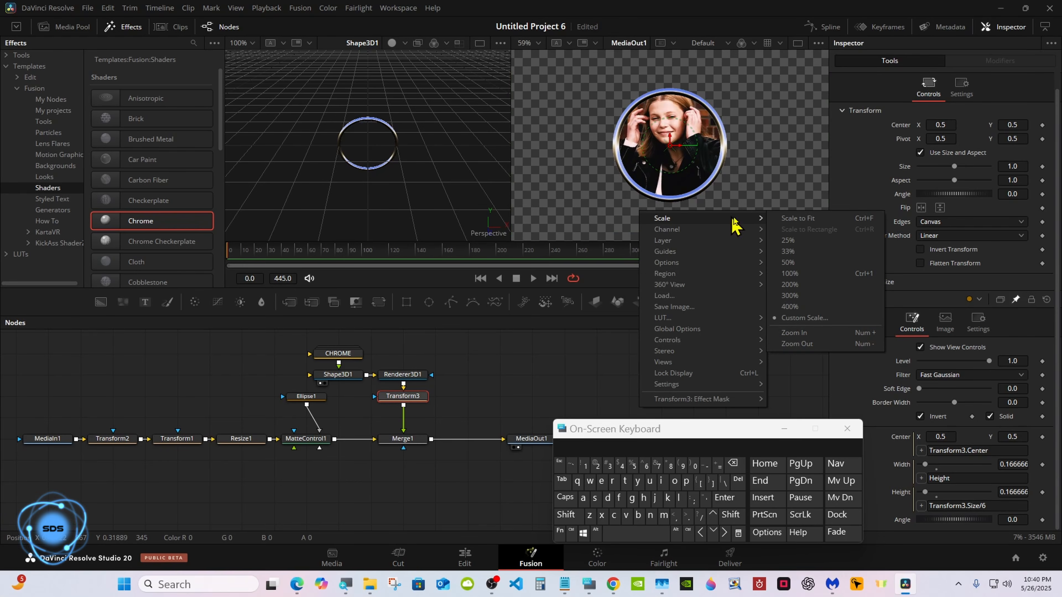
{"action": "left_click", "coordinate": [785, 335]}
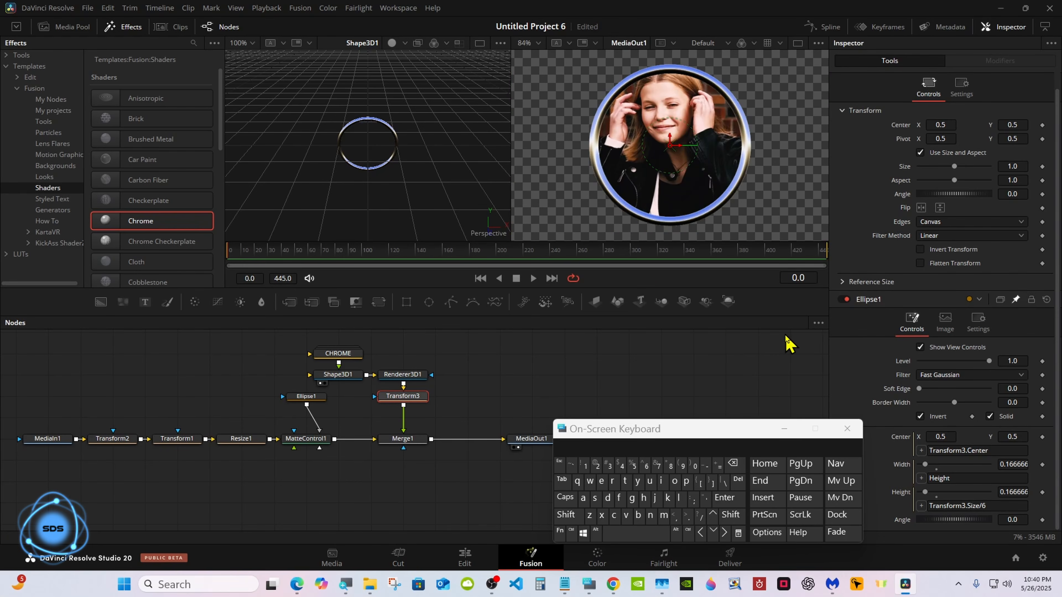
{"action": "left_click", "coordinate": [319, 400]}
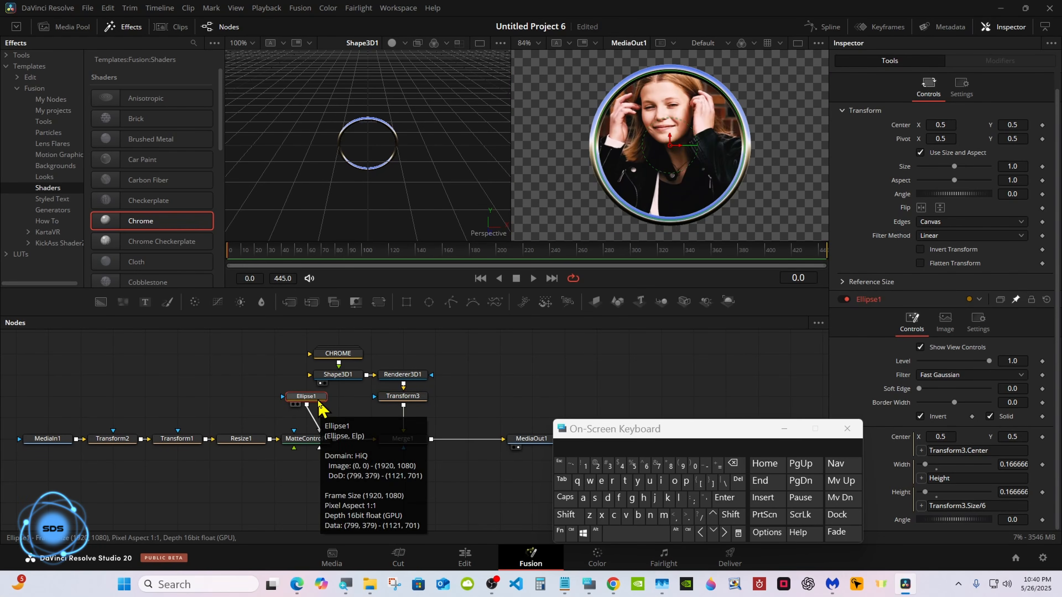
{"action": "left_click_drag", "start_coordinate": [653, 316], "coordinate": [619, 403]}
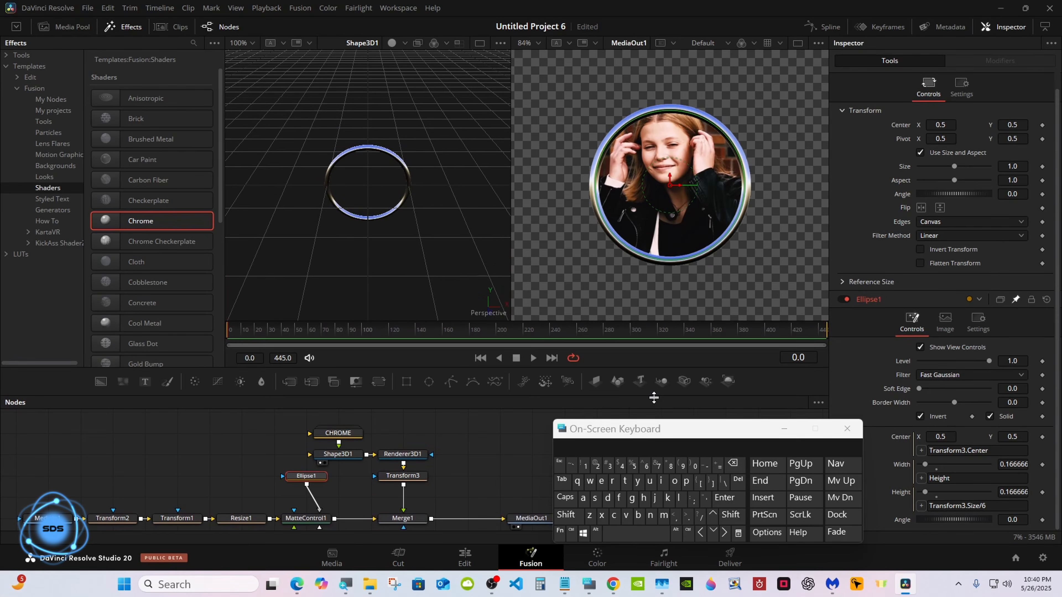
{"action": "right_click", "coordinate": [562, 241]}
{"action": "right_click", "coordinate": [543, 154]}
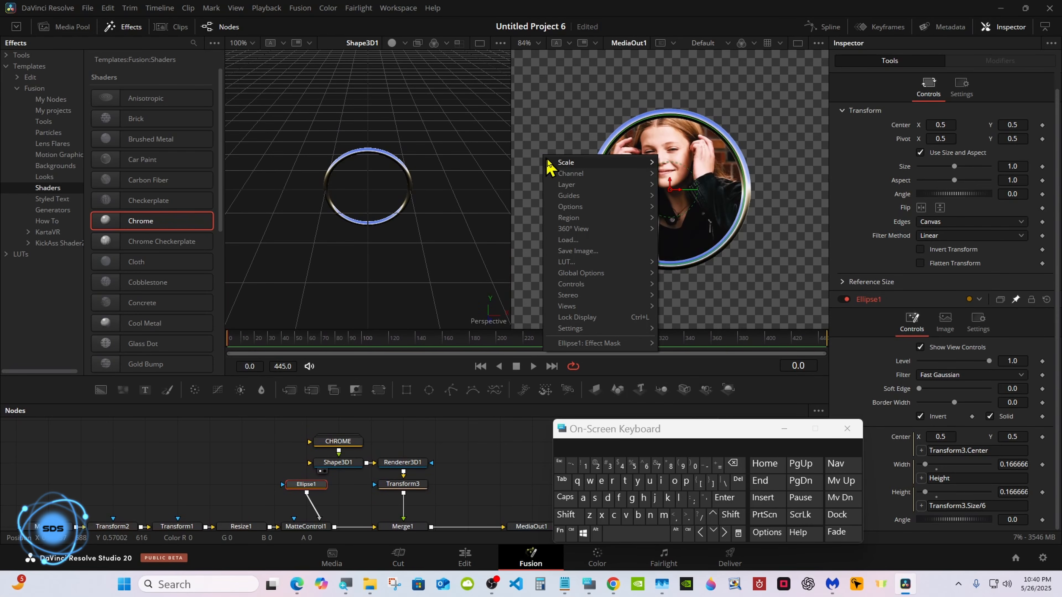
{"action": "mouse_move", "coordinate": [568, 162]}
{"action": "left_click", "coordinate": [688, 277]}
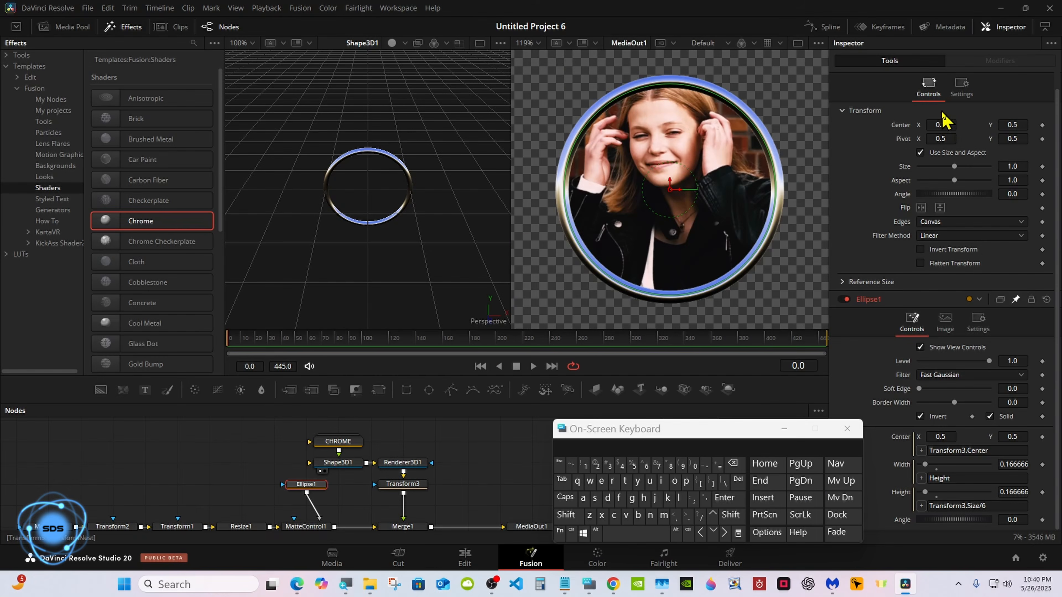
Set Shape3D1's Y translation to -0.004 to align the ring with the circular mask, keeping Ellipse1's outline shown as a guide.
{"action": "left_click", "coordinate": [355, 464]}
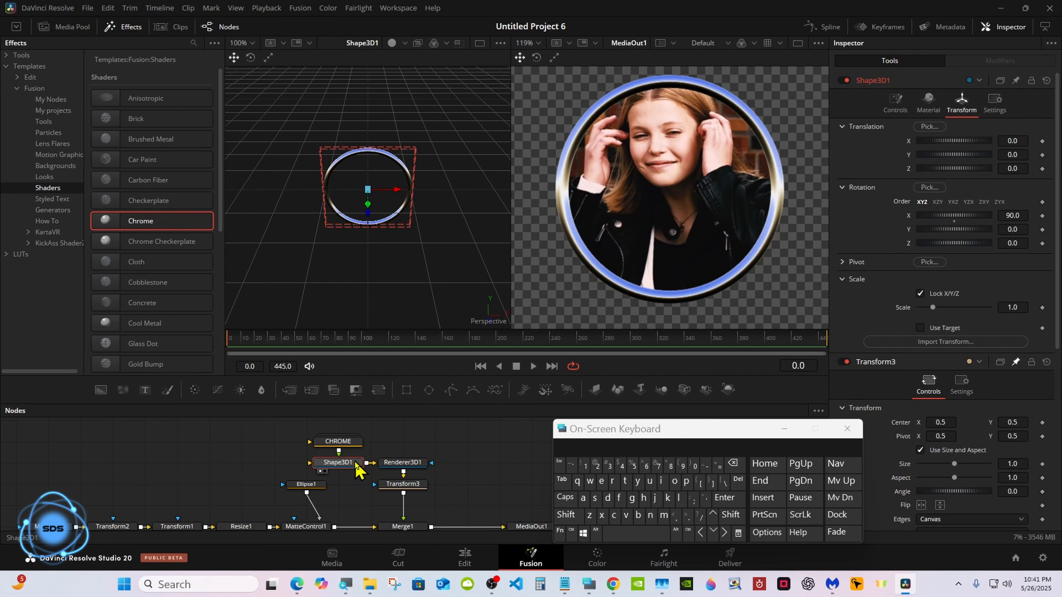
{"action": "left_click_drag", "start_coordinate": [259, 458], "coordinate": [360, 487]}
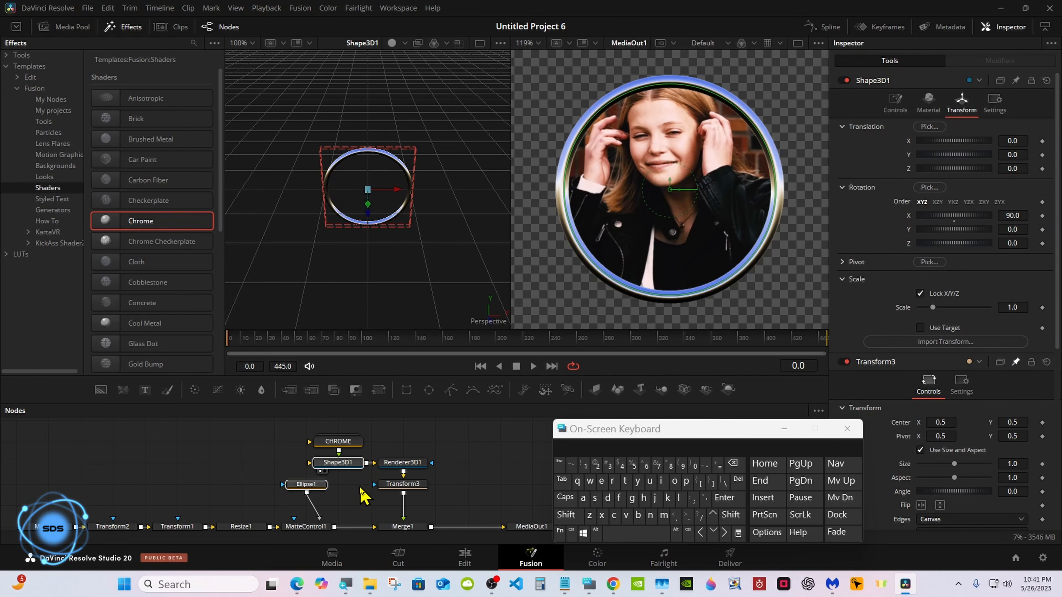
{"action": "left_click", "coordinate": [351, 466]}
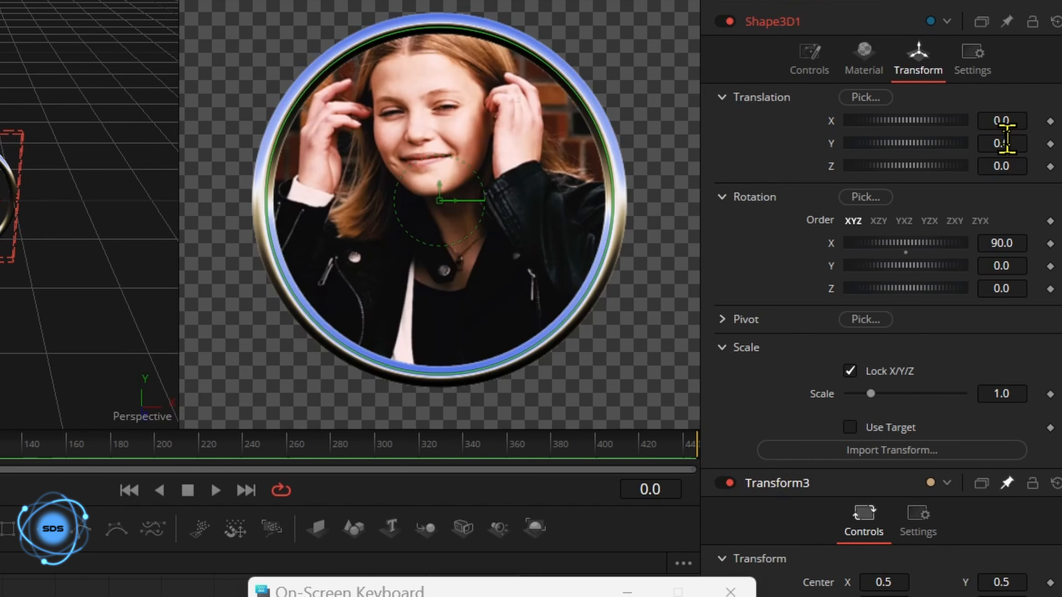
{"action": "left_click", "coordinate": [1006, 143]}
{"action": "type", "text": "-0.001"}
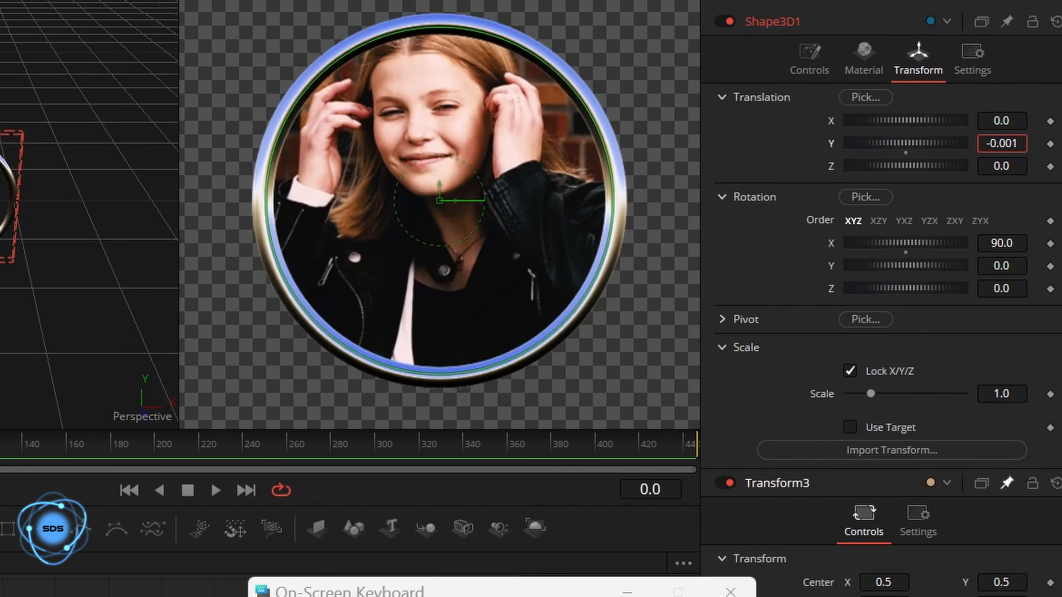
{"action": "left_click_drag", "start_coordinate": [1006, 142], "coordinate": [994, 143]}
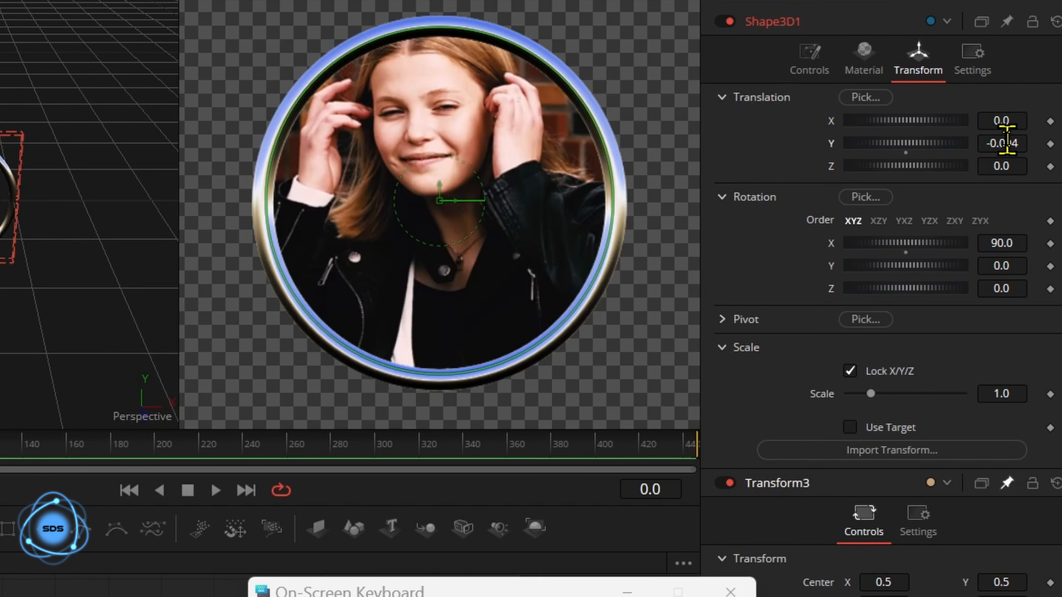
{"action": "left_click_drag", "start_coordinate": [1006, 142], "coordinate": [1012, 141]}
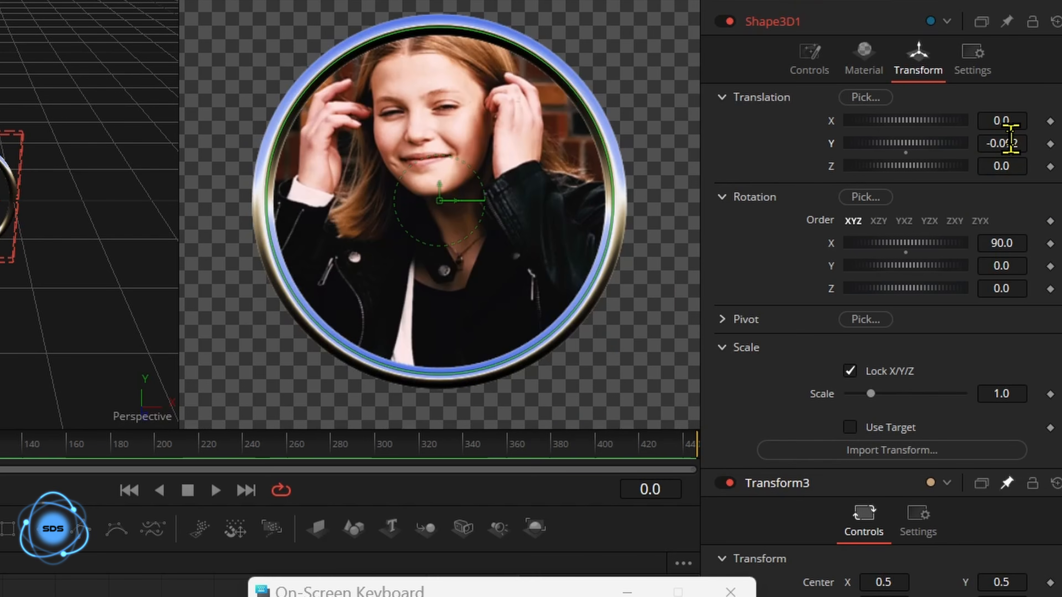
{"action": "left_click_drag", "start_coordinate": [1009, 140], "coordinate": [1004, 140]}
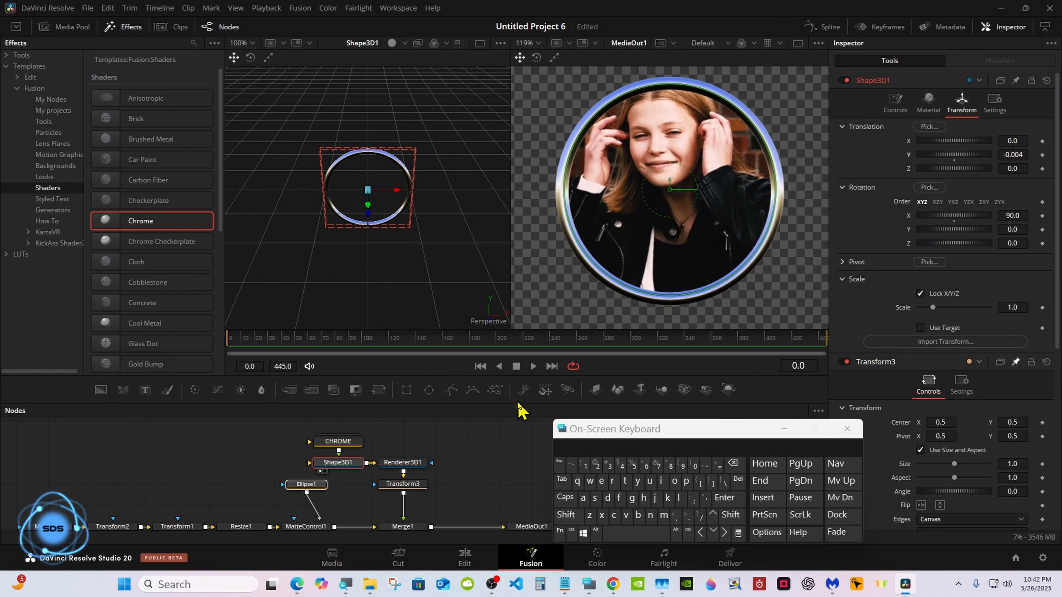
Scale the MediaOut1 view to fit, minimize the On-Screen Keyboard, and enlarge the node area to show the whole node tree.
{"action": "left_click_drag", "start_coordinate": [518, 403], "coordinate": [517, 418]}
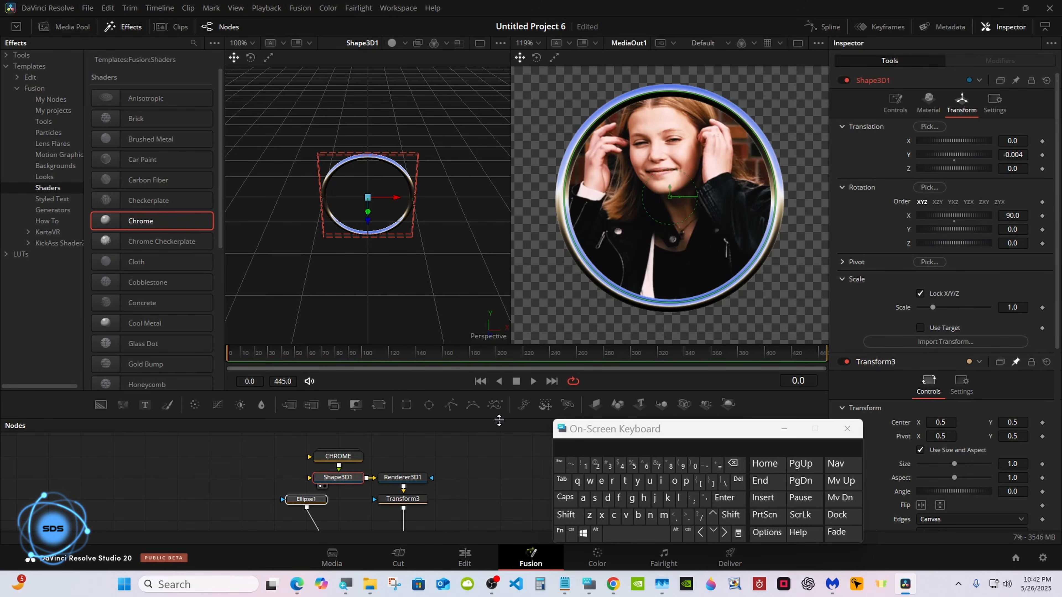
{"action": "left_click_drag", "start_coordinate": [501, 419], "coordinate": [520, 334]}
{"action": "right_click", "coordinate": [523, 171]}
{"action": "left_click", "coordinate": [647, 180]}
{"action": "left_click_drag", "start_coordinate": [617, 431], "coordinate": [630, 454]}
{"action": "left_click_drag", "start_coordinate": [544, 333], "coordinate": [544, 409]}
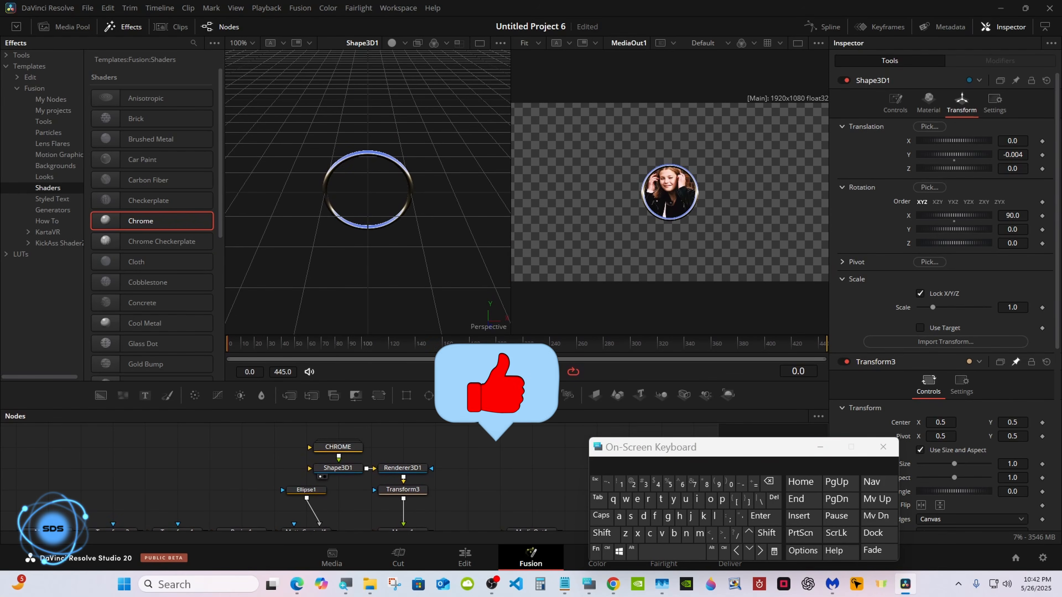
{"action": "left_click", "coordinate": [824, 448]}
{"action": "mouse_move", "coordinate": [798, 459]}
{"action": "left_mouse_down"}
{"action": "mouse_move", "coordinate": [779, 455]}
{"action": "mouse_move", "coordinate": [787, 464]}
{"action": "left_mouse_up"}
{"action": "left_click_drag", "start_coordinate": [586, 405], "coordinate": [584, 315]}
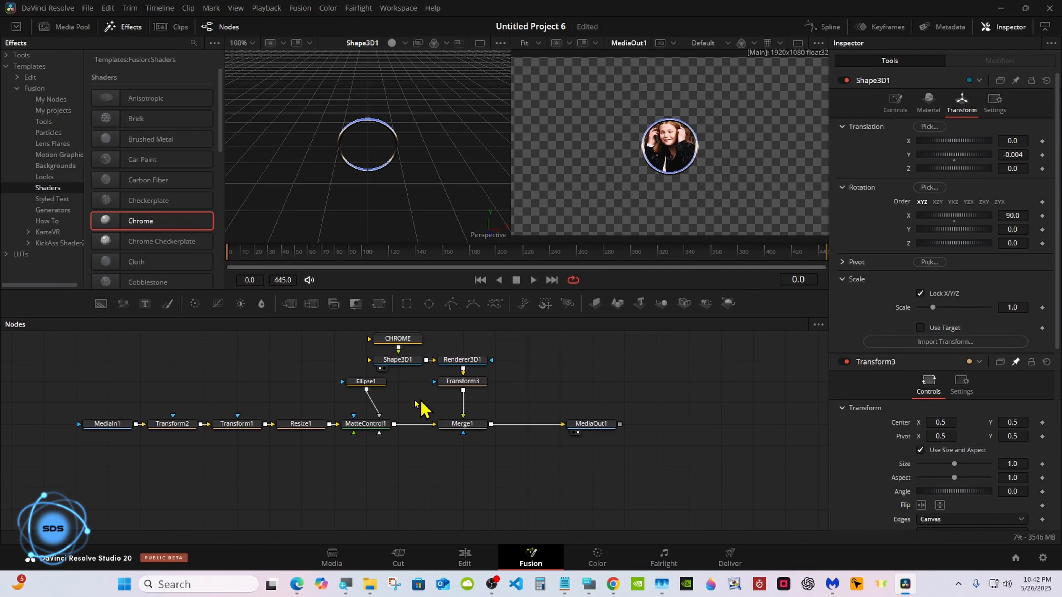
Test the linked movement by shifting Transform3's Center X to about 0.574, and undo the shift.
{"action": "left_click", "coordinate": [462, 381]}
{"action": "left_click_drag", "start_coordinate": [929, 142], "coordinate": [931, 141]}
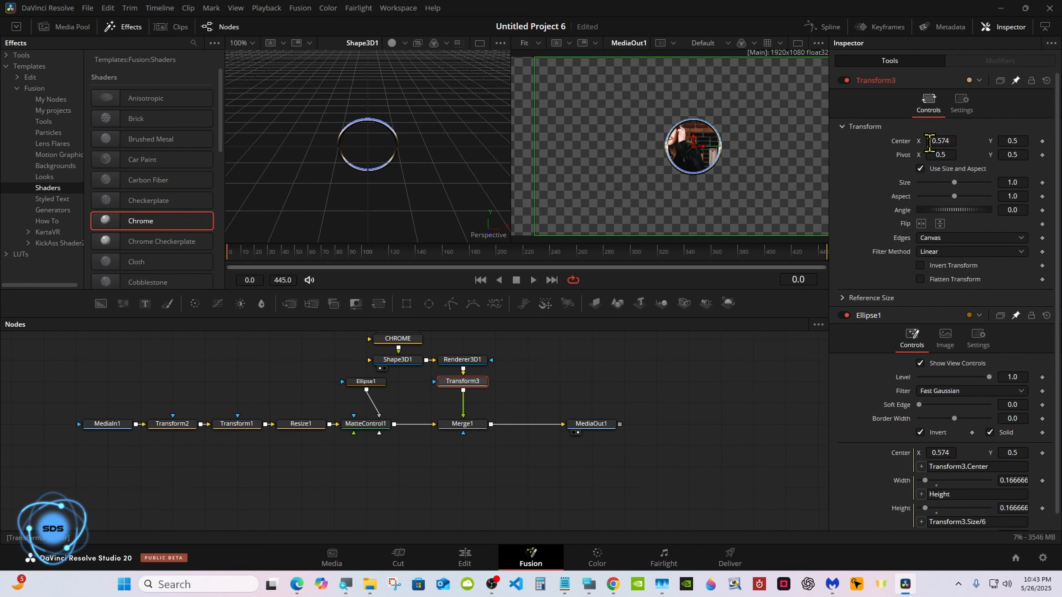
{"action": "key", "text": "ctrl+z"}
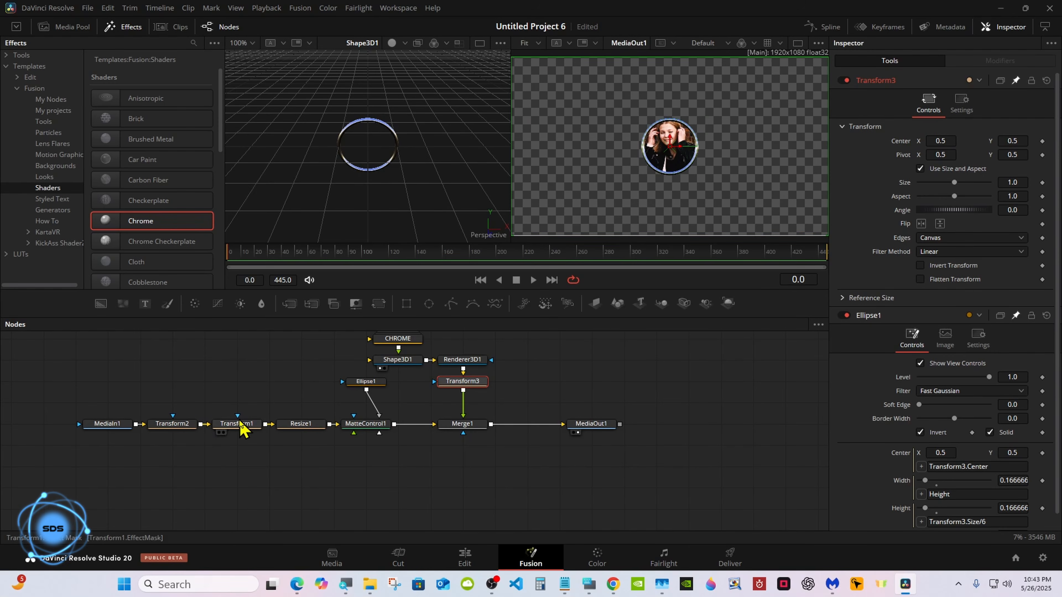
Add a Path modifier to Transform1's Center.
{"action": "left_click", "coordinate": [231, 426]}
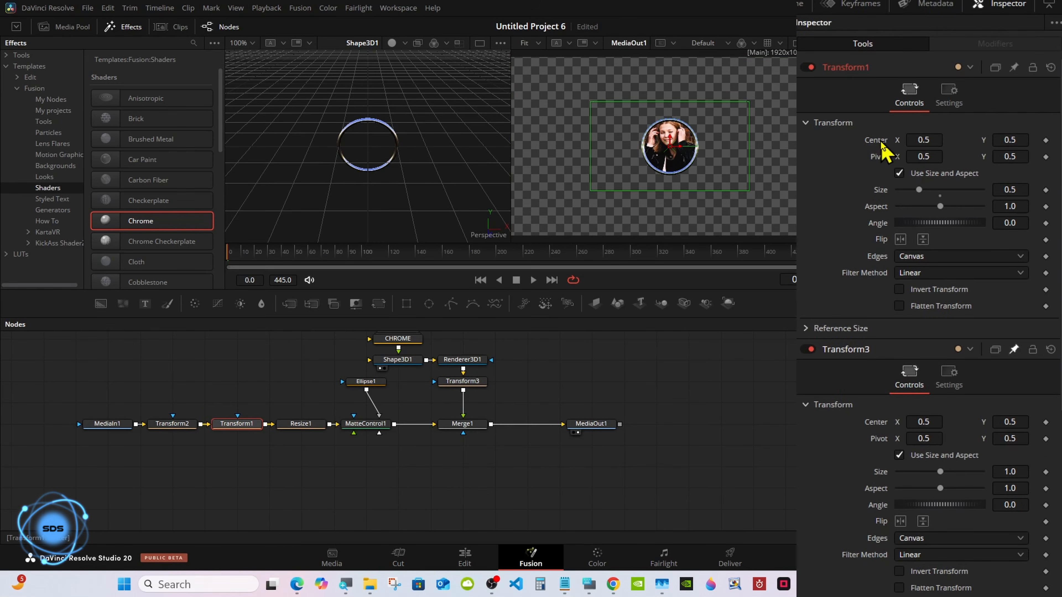
{"action": "right_click", "coordinate": [881, 143]}
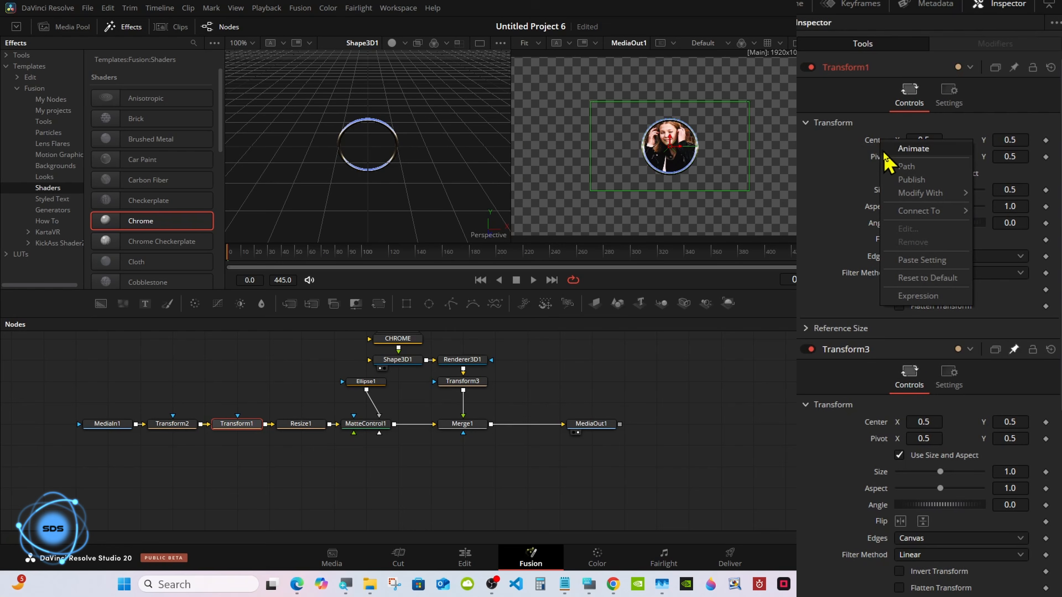
{"action": "left_click", "coordinate": [906, 166]}
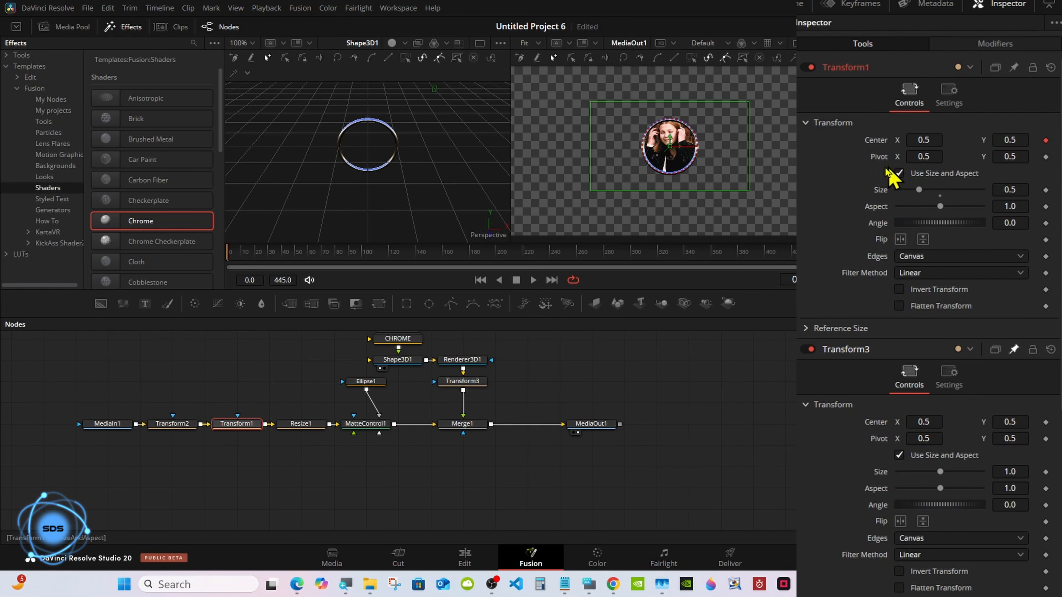
Connect Transform3's Center to the Position of Path1.
{"action": "left_click", "coordinate": [472, 384]}
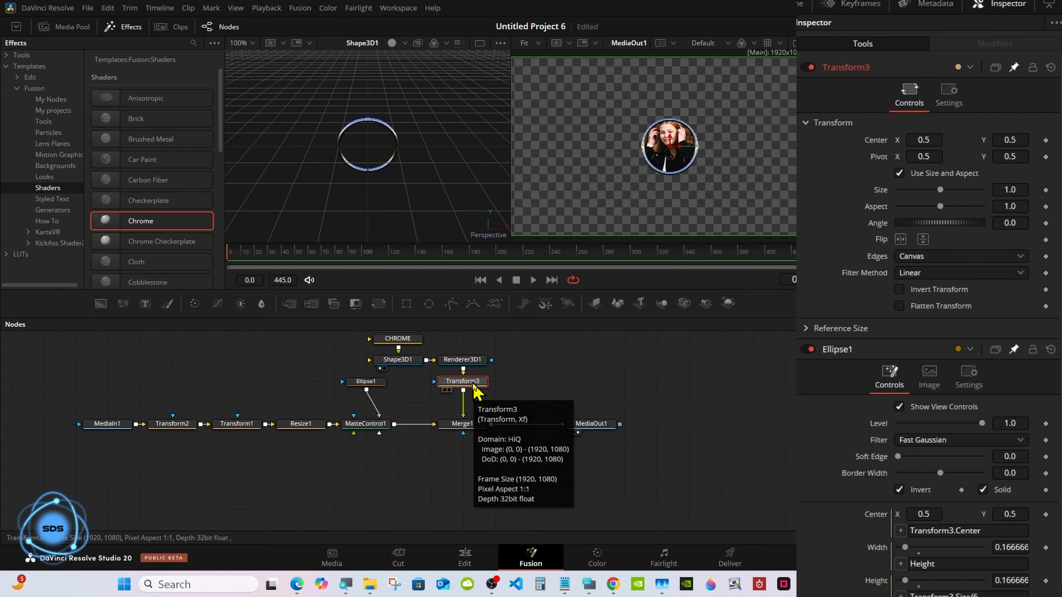
{"action": "right_click", "coordinate": [878, 142]}
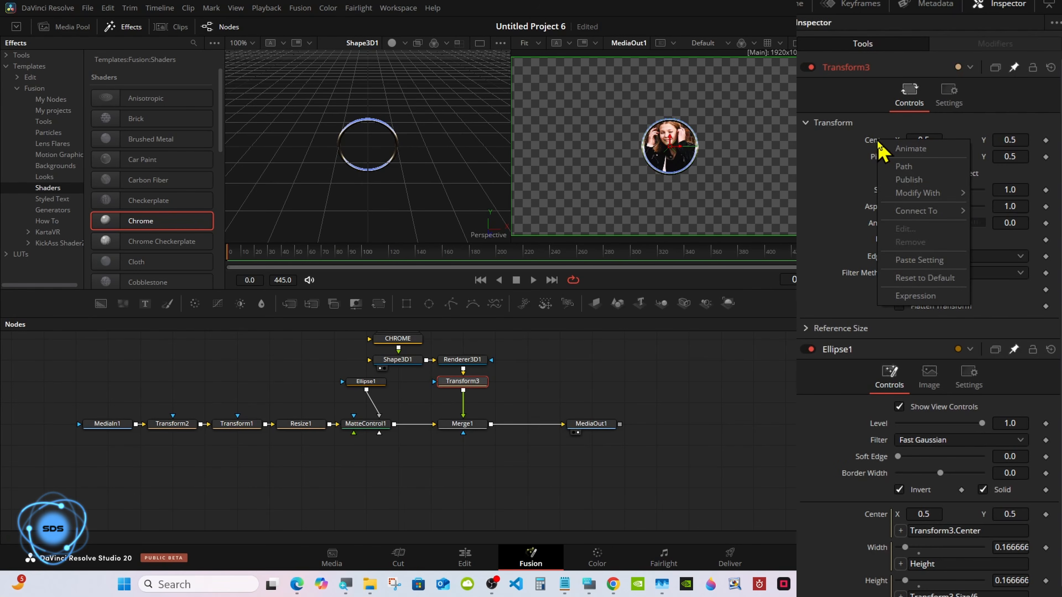
{"action": "mouse_move", "coordinate": [910, 211]}
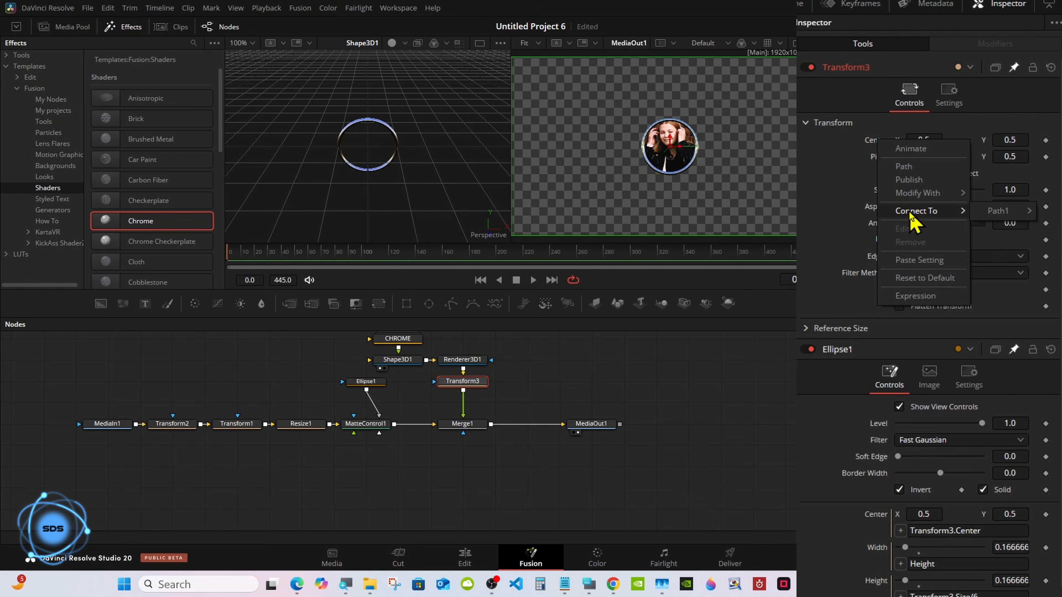
{"action": "mouse_move", "coordinate": [995, 213]}
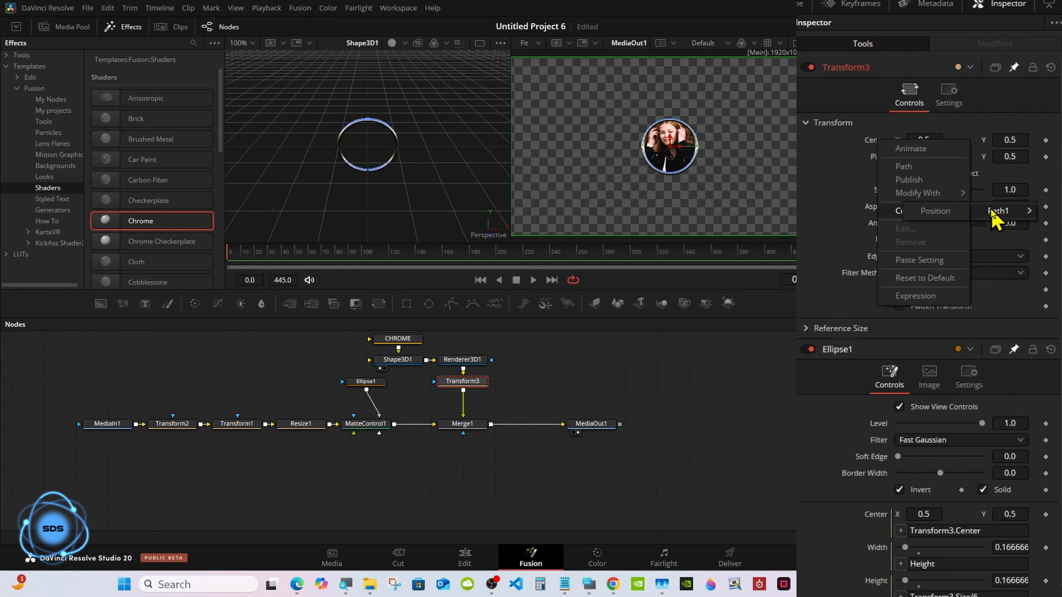
{"action": "left_click", "coordinate": [935, 212]}
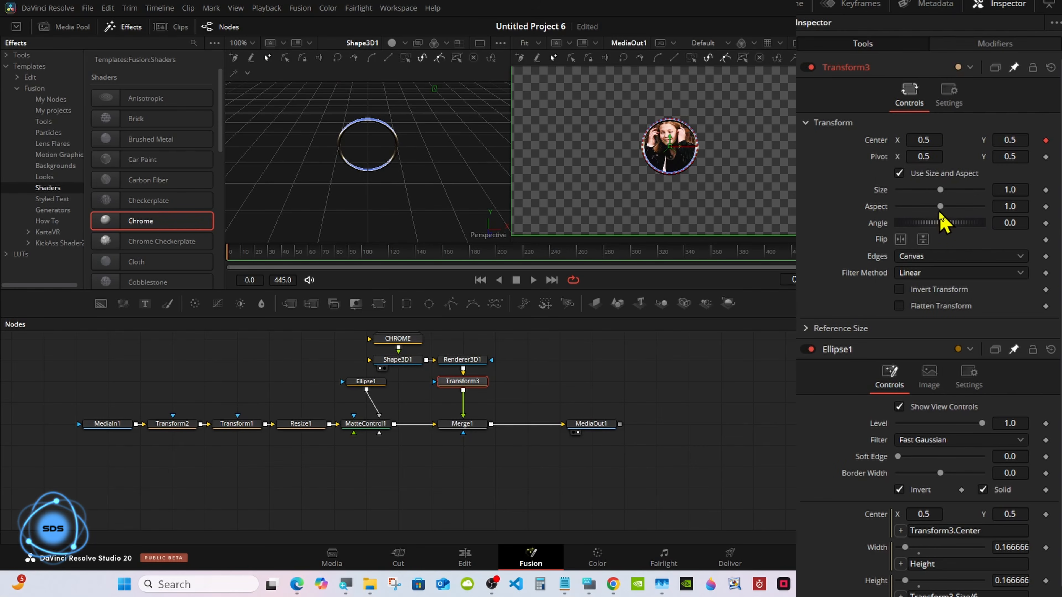
Test the shared path by shifting Path1's Center X to about 0.29, and reset the center to its default.
{"action": "left_click", "coordinate": [985, 47]}
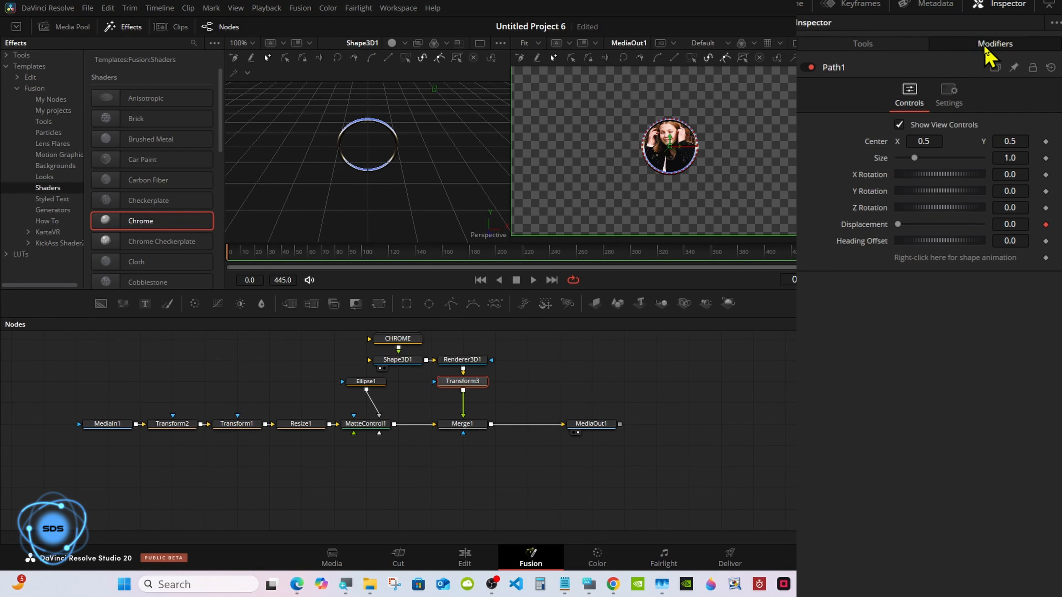
{"action": "mouse_move", "coordinate": [924, 141]}
{"action": "left_mouse_down"}
{"action": "mouse_move", "coordinate": [908, 142]}
{"action": "mouse_move", "coordinate": [930, 142]}
{"action": "left_mouse_up"}
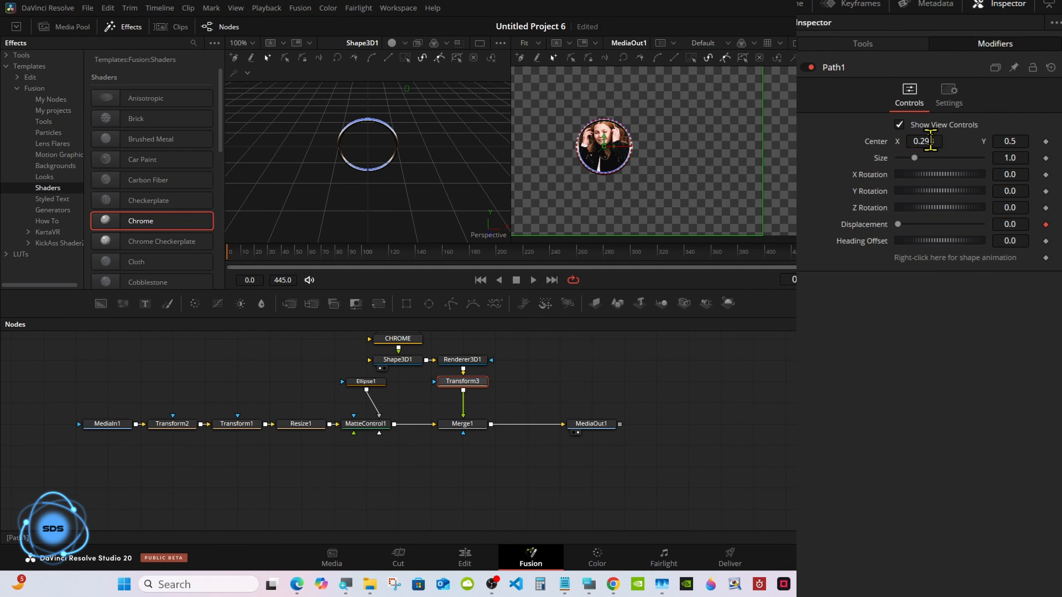
{"action": "double_click", "coordinate": [866, 143]}
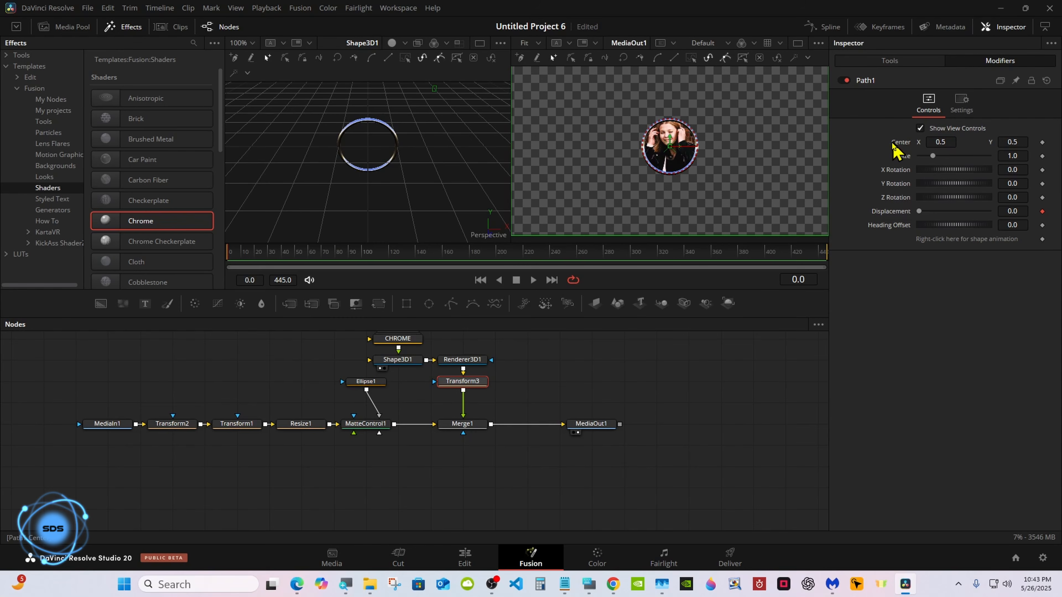
Rename the Transform3 node as Bezel_Size, using the on-screen keyboard.
{"action": "left_click", "coordinate": [590, 585]}
{"action": "left_click_drag", "start_coordinate": [626, 455], "coordinate": [731, 388]}
{"action": "right_click", "coordinate": [471, 385]}
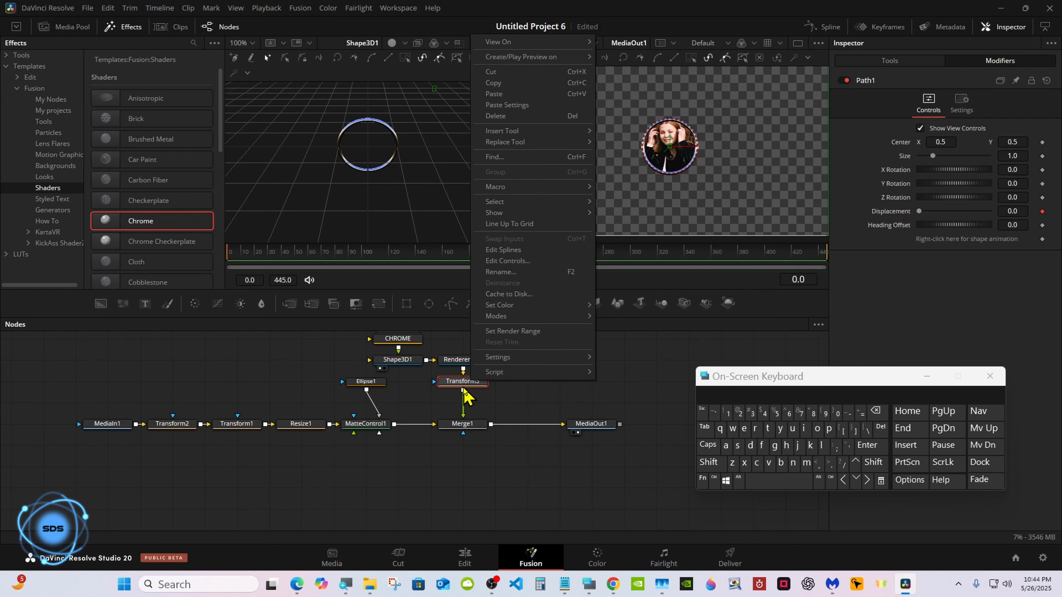
{"action": "left_click", "coordinate": [500, 272]}
{"action": "left_click", "coordinate": [709, 462]}
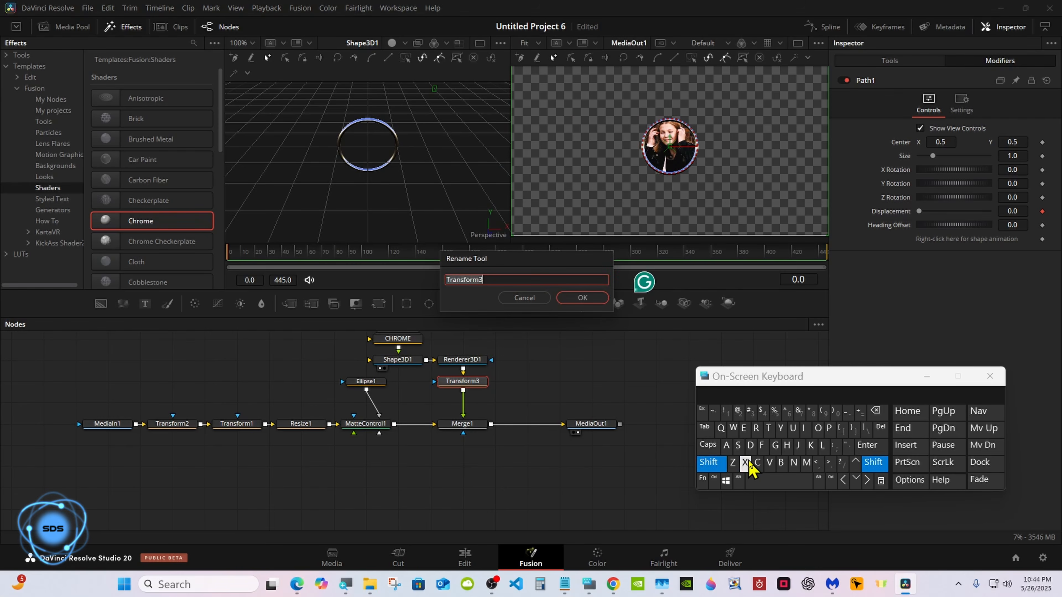
{"action": "left_click", "coordinate": [781, 463]}
{"action": "left_click", "coordinate": [744, 428]}
{"action": "left_click", "coordinate": [733, 462]}
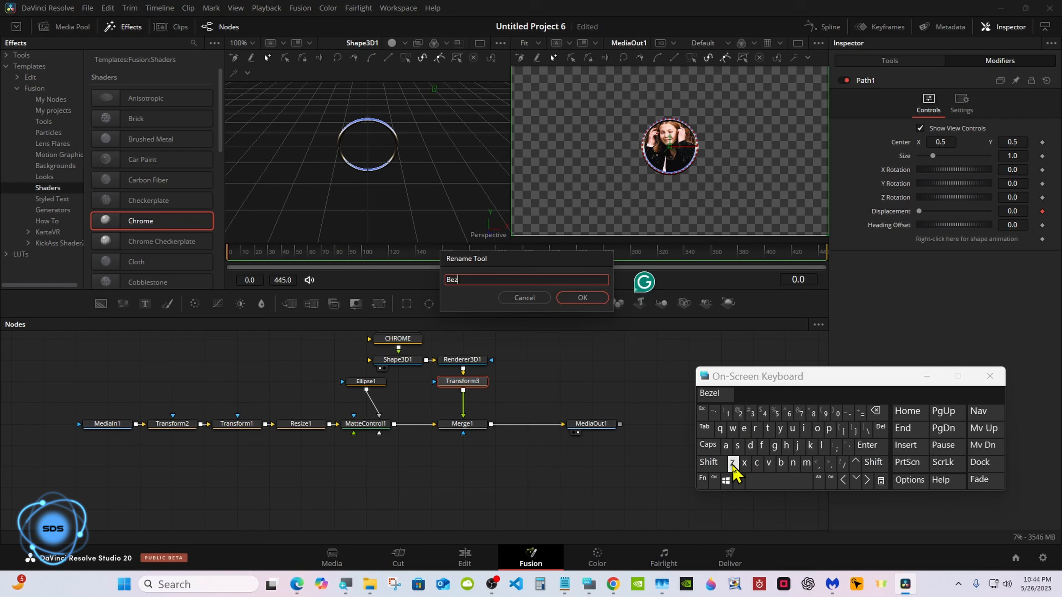
{"action": "left_click", "coordinate": [712, 395]}
{"action": "left_click", "coordinate": [709, 462]}
{"action": "left_click", "coordinate": [848, 413]}
{"action": "left_click", "coordinate": [709, 462]}
{"action": "left_click", "coordinate": [737, 445]}
{"action": "left_click", "coordinate": [803, 428]}
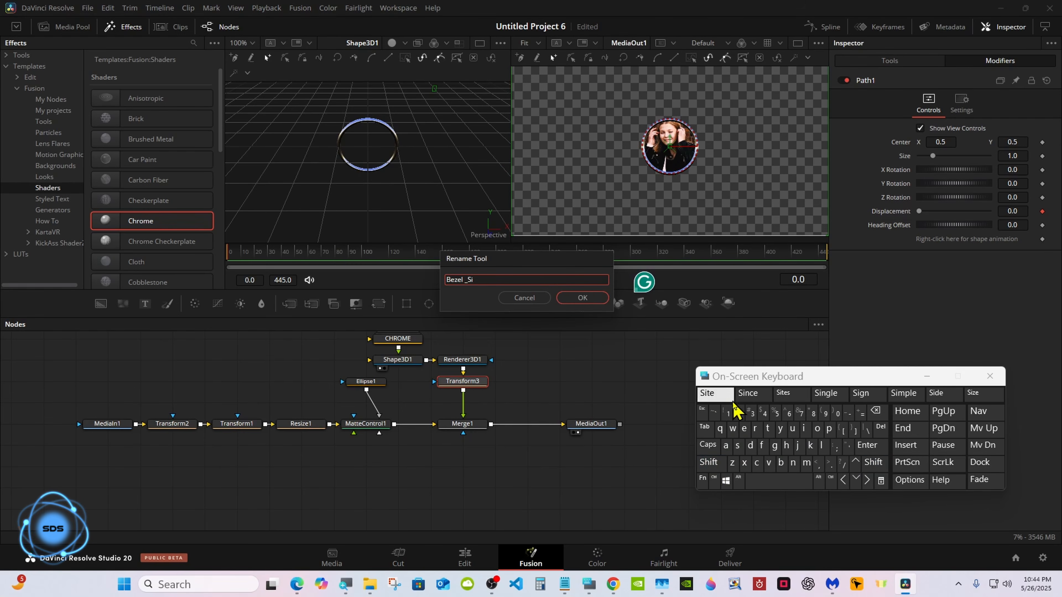
{"action": "left_click", "coordinate": [732, 462]}
{"action": "left_click", "coordinate": [713, 393]}
{"action": "left_click", "coordinate": [590, 298]}
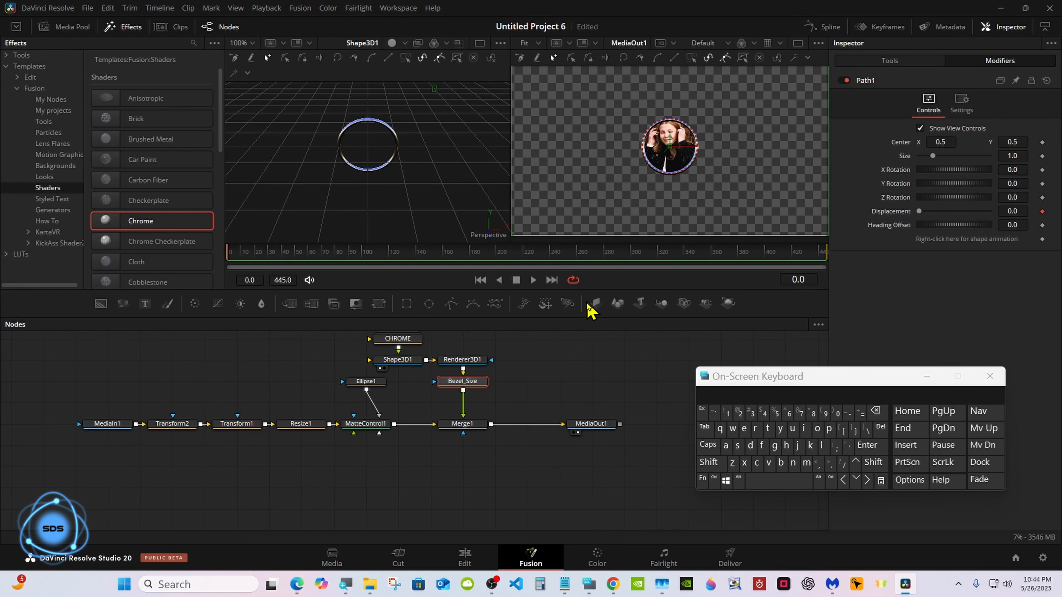
Rename the Transform2 node as Subject.
{"action": "left_click", "coordinate": [180, 424]}
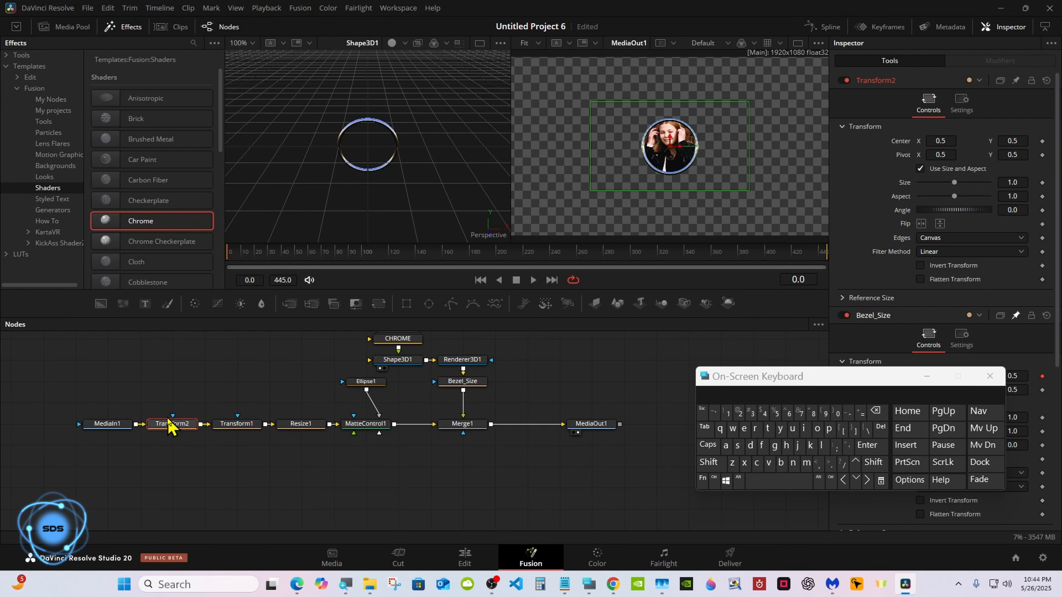
{"action": "right_click", "coordinate": [169, 424]}
{"action": "left_click", "coordinate": [199, 312]}
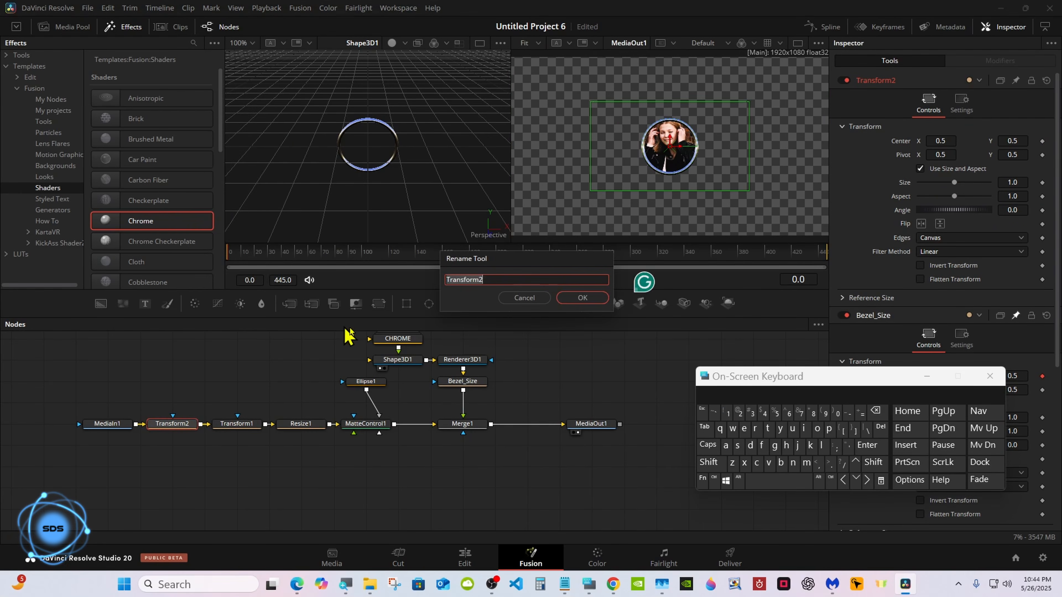
{"action": "left_click", "coordinate": [708, 462]}
{"action": "left_click", "coordinate": [737, 445]}
{"action": "left_click", "coordinate": [793, 428]}
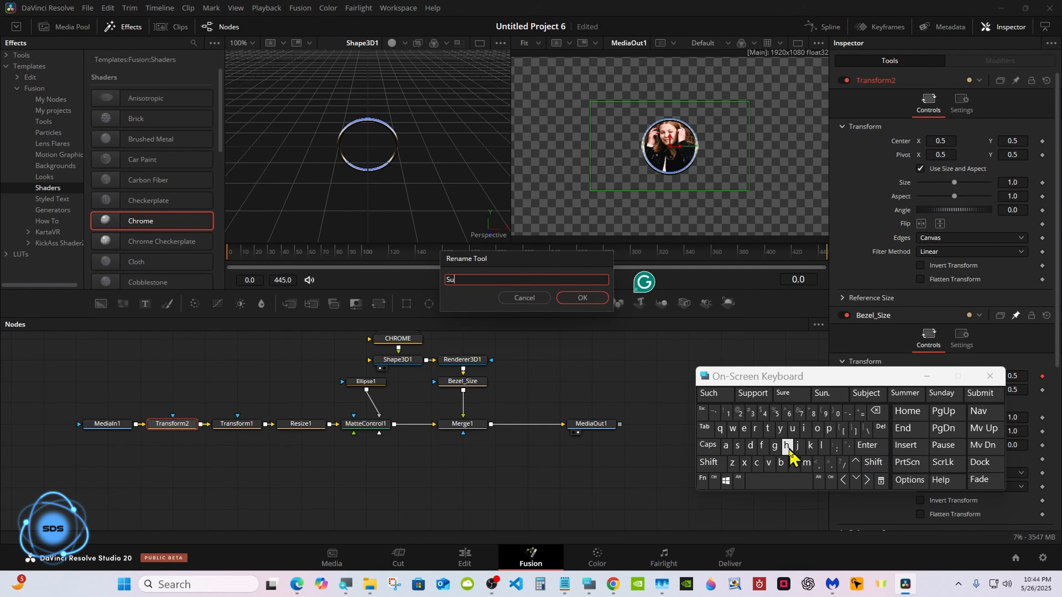
{"action": "left_click", "coordinate": [780, 462]}
{"action": "left_click", "coordinate": [716, 393]}
{"action": "left_click", "coordinate": [582, 297]}
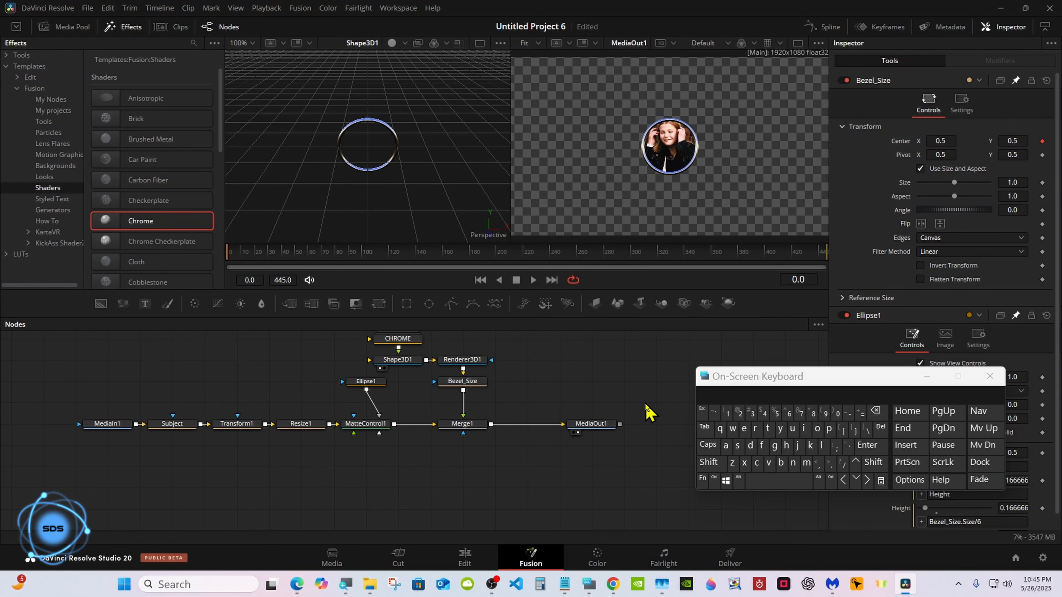
Add a Color Corrector node directly after Bezel_Size, before Merge1.
{"action": "left_click", "coordinate": [455, 384]}
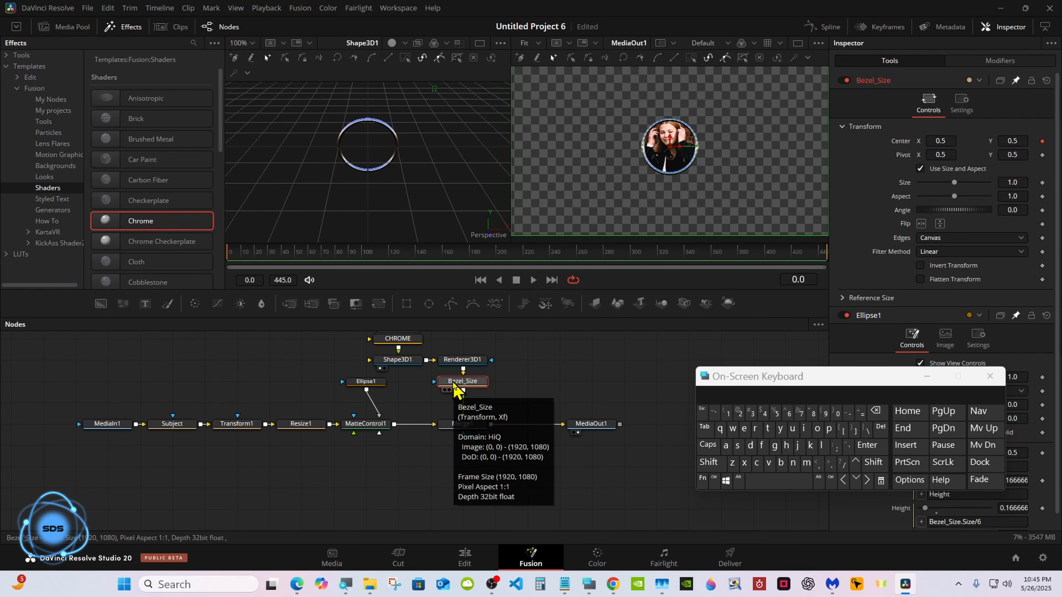
{"action": "left_click", "coordinate": [194, 304]}
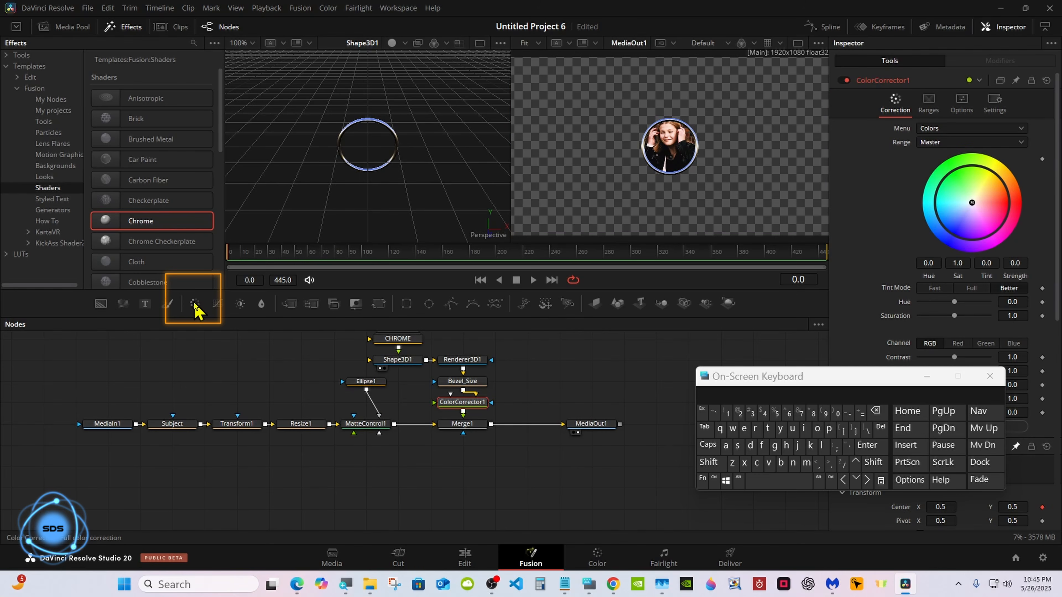
Test a magenta tint on the ring at a strength of about 1.0, and reset all color changes.
{"action": "left_click_drag", "start_coordinate": [764, 376], "coordinate": [673, 443]}
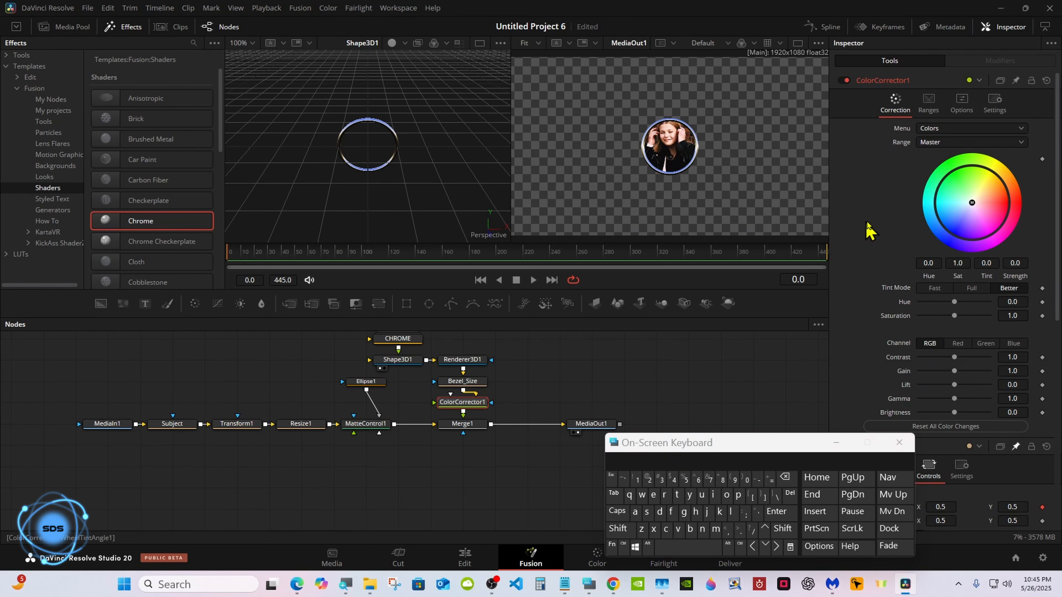
{"action": "left_click_drag", "start_coordinate": [972, 203], "coordinate": [987, 237]}
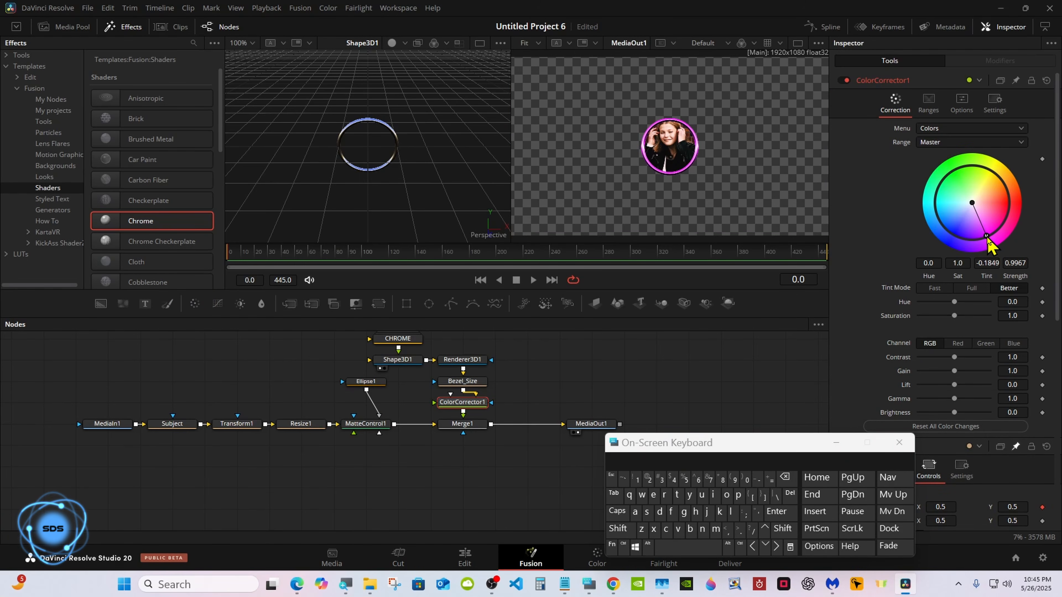
{"action": "left_click", "coordinate": [980, 425]}
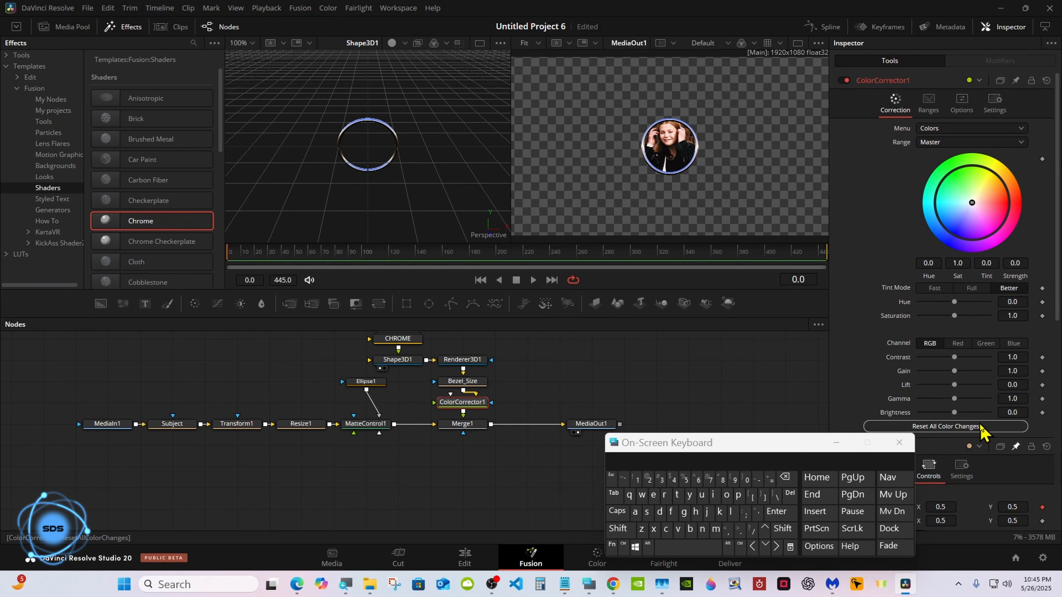
Select the Bezel_Size, Subject and ColorCorrector1 nodes together, in that order.
{"action": "left_click_drag", "start_coordinate": [730, 440], "coordinate": [849, 342]}
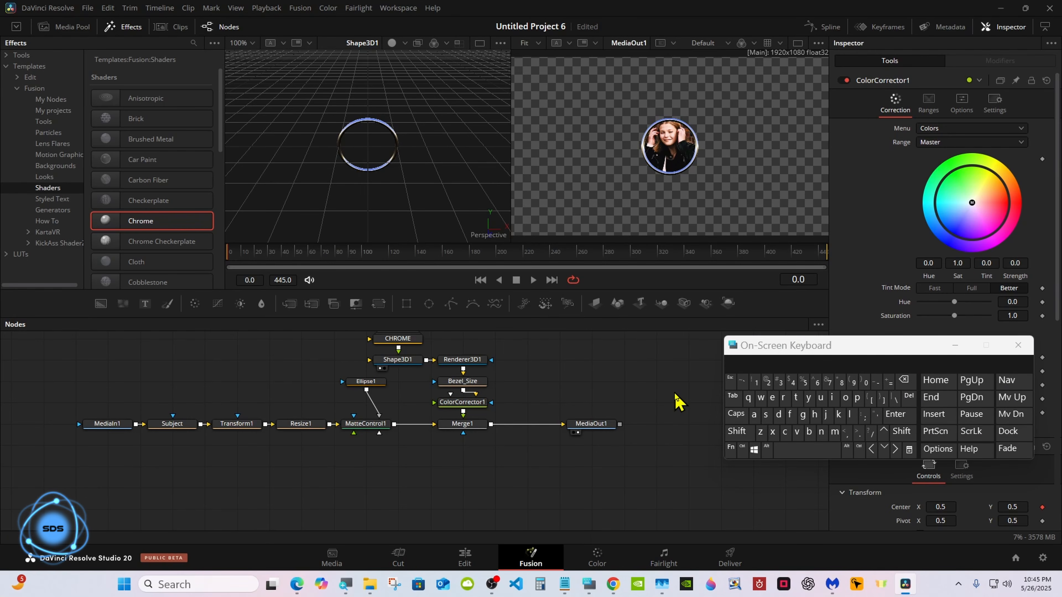
{"action": "left_click", "coordinate": [742, 448]}
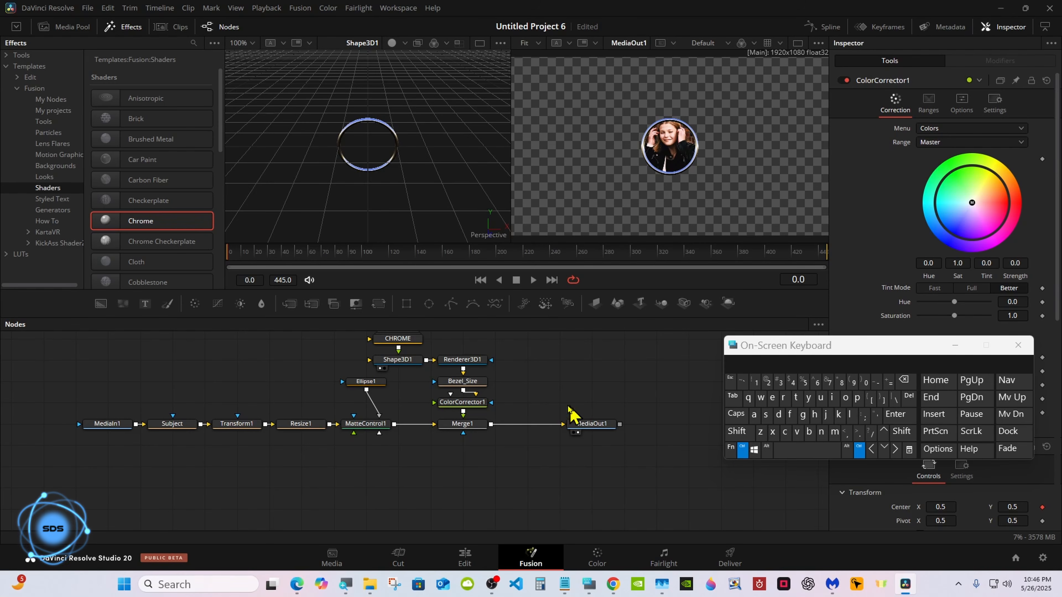
{"action": "left_click", "coordinate": [464, 380]}
{"action": "left_click", "coordinate": [180, 425], "text": "ctrl"}
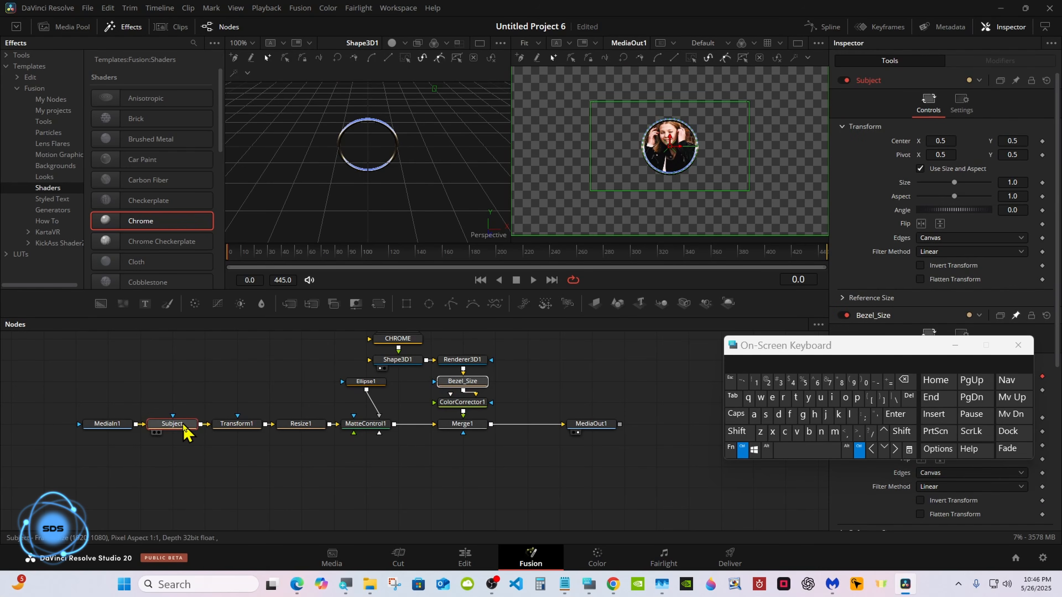
{"action": "left_click", "coordinate": [462, 403], "text": "ctrl"}
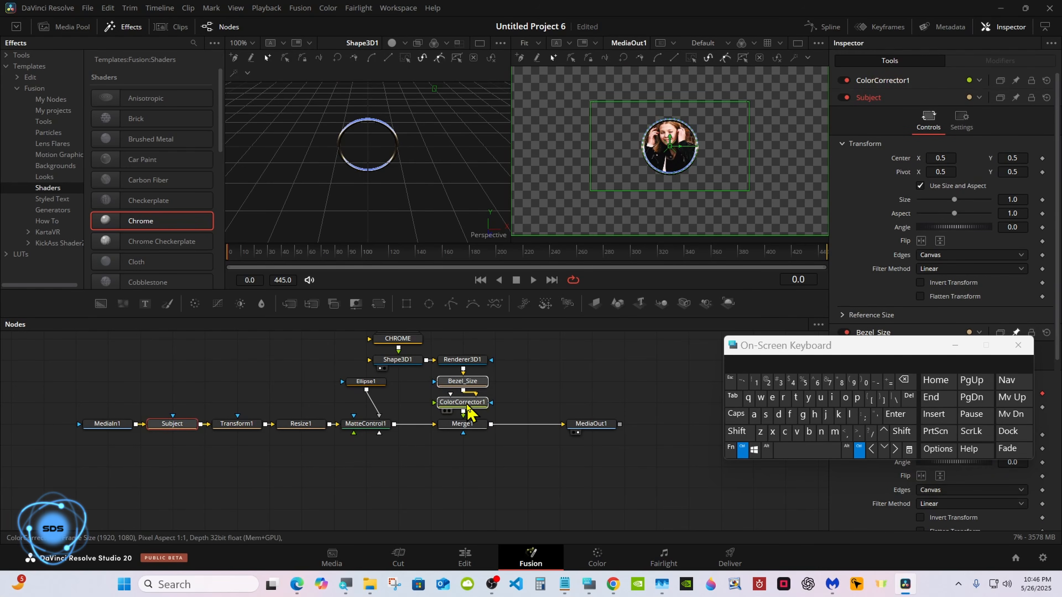
Extend the selection to all nodes, and exclude MediaIn1 and MediaOut1 from it.
{"action": "left_click", "coordinate": [755, 415]}
{"action": "left_click", "coordinate": [742, 449]}
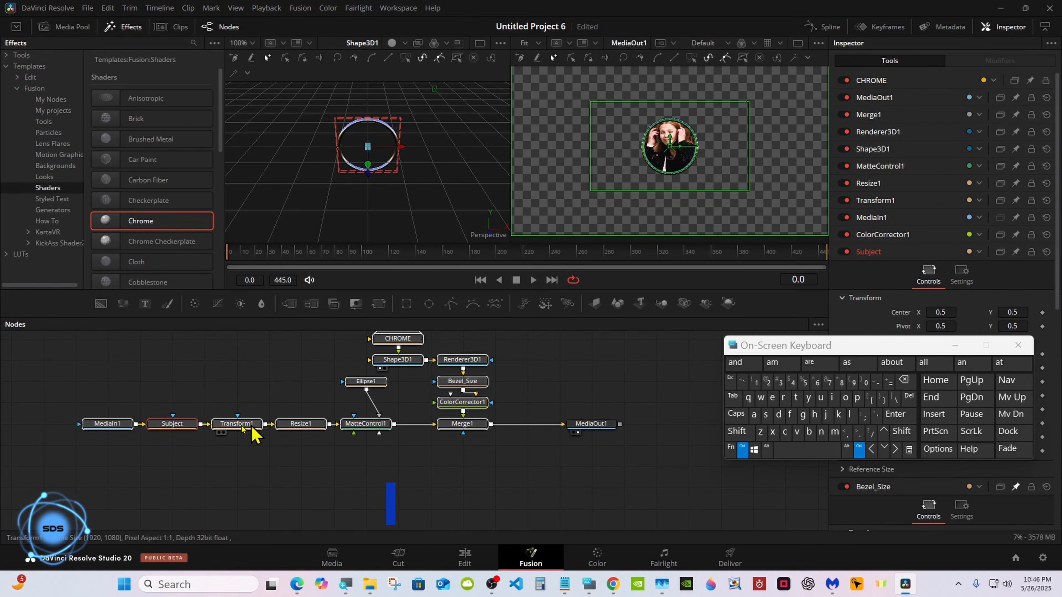
{"action": "left_click", "coordinate": [120, 427]}
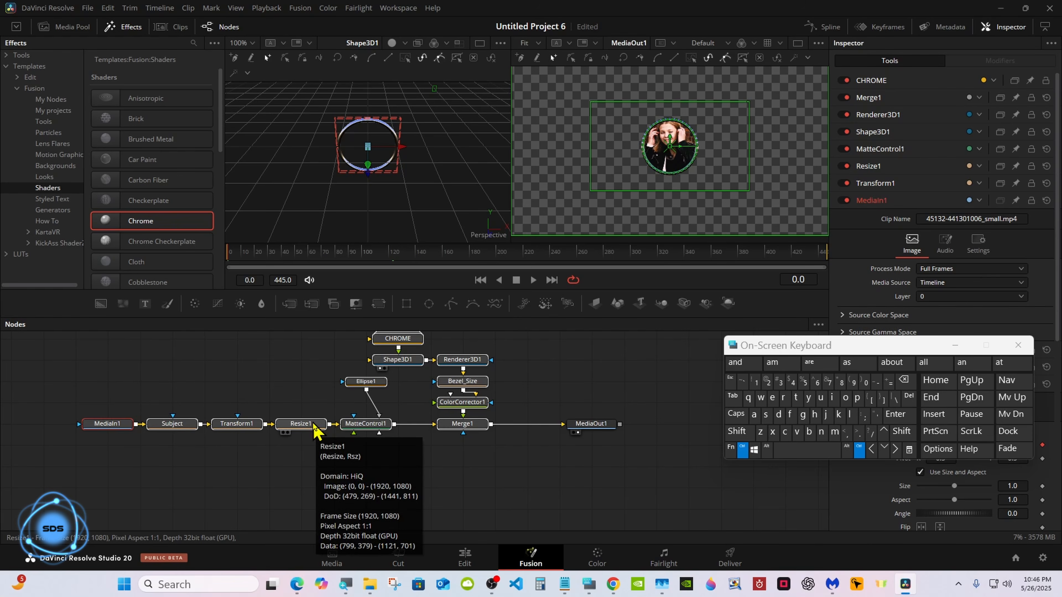
{"action": "right_click", "coordinate": [317, 426]}
{"action": "left_click", "coordinate": [113, 427]}
Start creating a macro from the selected nodes.
{"action": "right_click", "coordinate": [300, 427]}
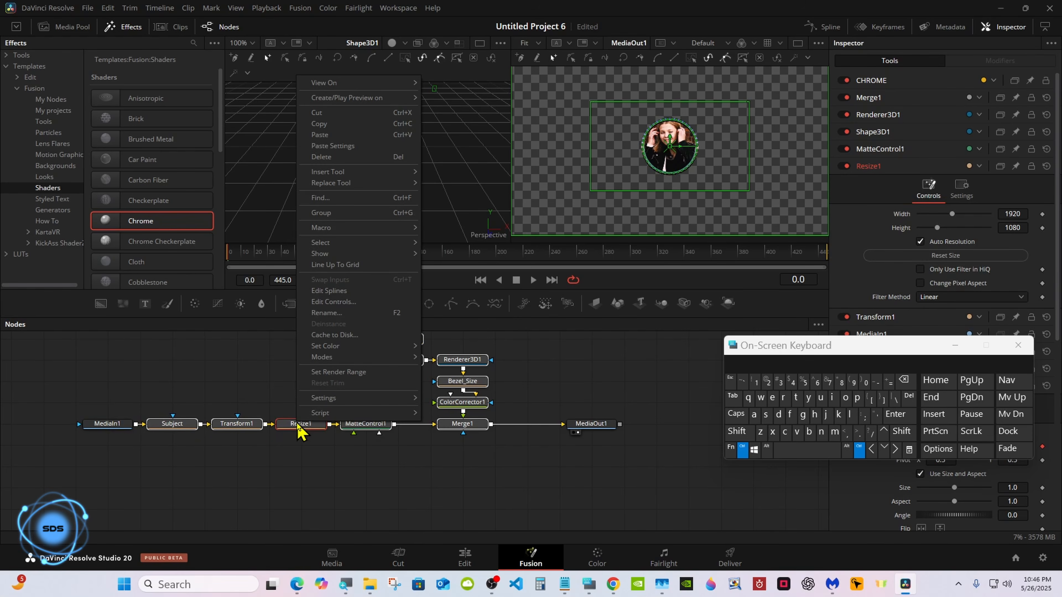
{"action": "mouse_move", "coordinate": [339, 229]}
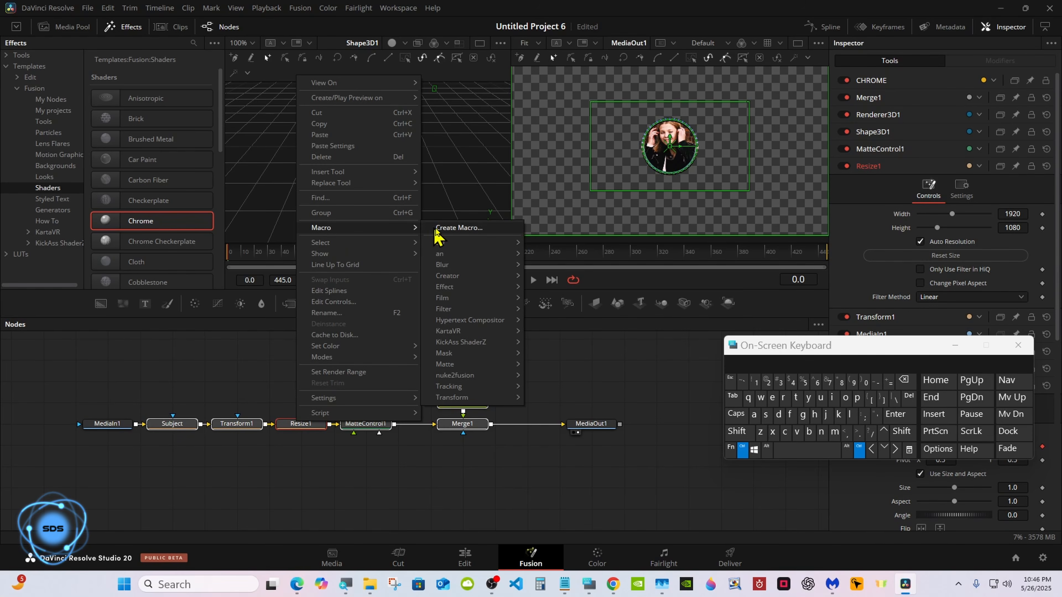
{"action": "left_click", "coordinate": [452, 230]}
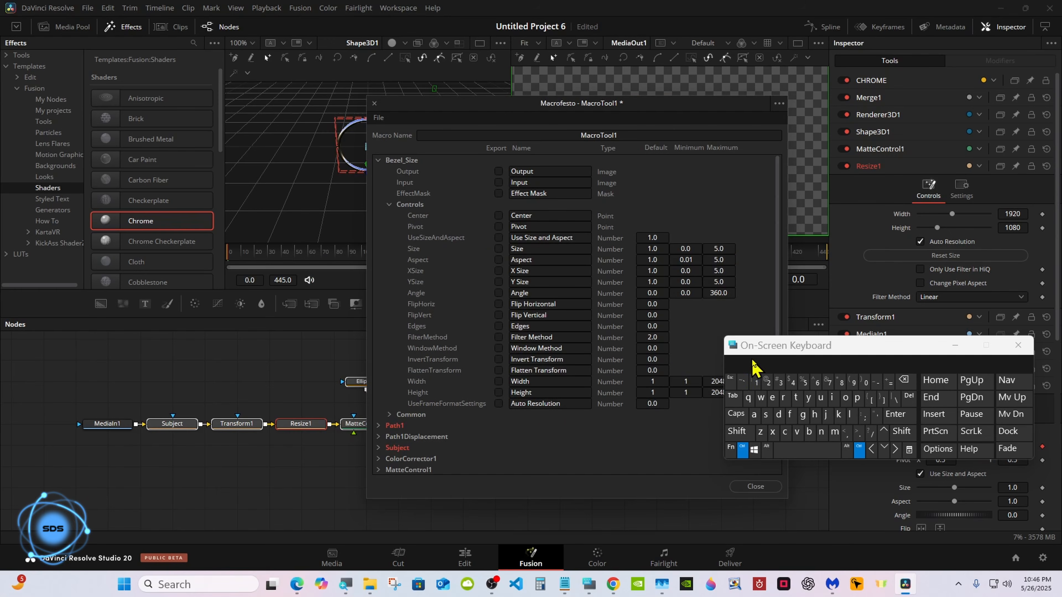
Name the macro "Editor window tutorial 2".
{"action": "left_click_drag", "start_coordinate": [753, 367], "coordinate": [640, 368]}
{"action": "left_click", "coordinate": [630, 445]}
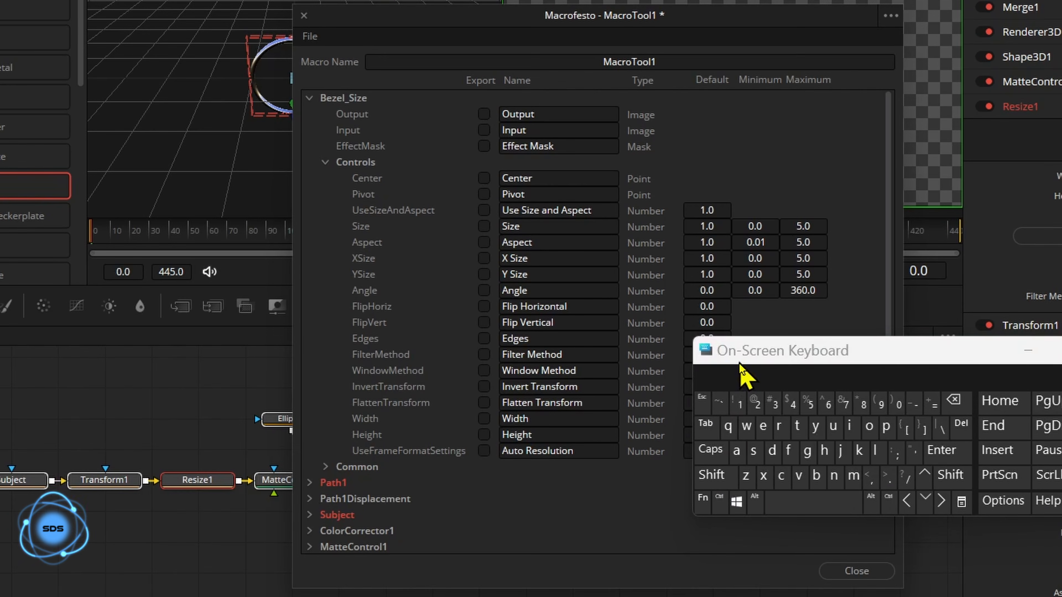
{"action": "left_click", "coordinate": [662, 62]}
{"action": "left_click", "coordinate": [955, 402]}
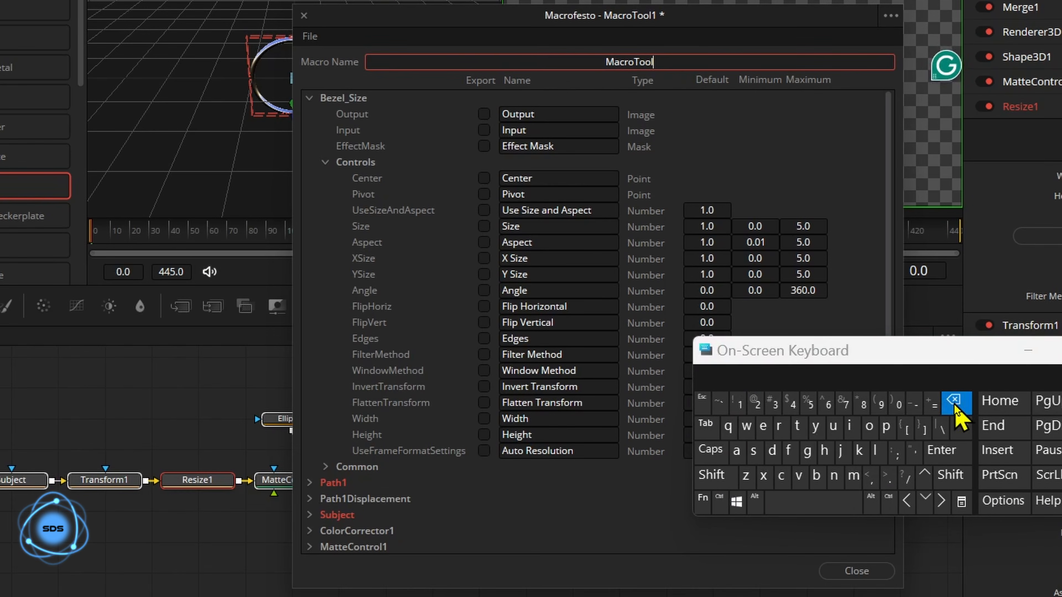
{"action": "left_click", "coordinate": [711, 475]}
{"action": "left_click", "coordinate": [763, 426]}
{"action": "left_click", "coordinate": [772, 451]}
{"action": "left_click", "coordinate": [849, 426]}
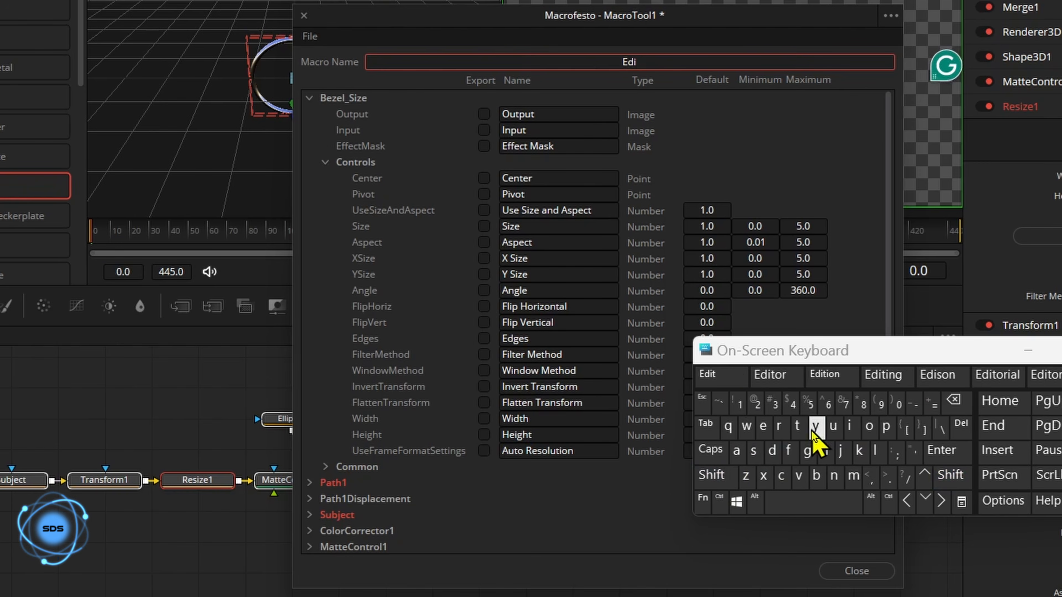
{"action": "left_click", "coordinate": [770, 375]}
{"action": "left_click", "coordinate": [747, 426]}
{"action": "left_click", "coordinate": [849, 426]}
{"action": "left_click", "coordinate": [834, 476]}
{"action": "left_click", "coordinate": [728, 378]}
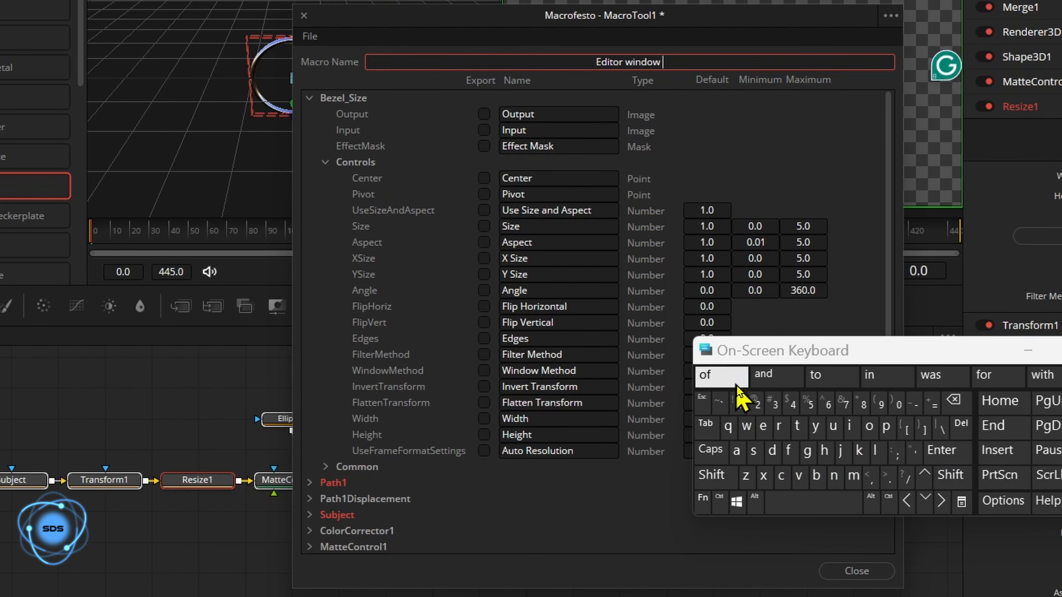
{"action": "left_click", "coordinate": [797, 426]}
{"action": "left_click", "coordinate": [833, 425]}
{"action": "left_click", "coordinate": [884, 375]}
{"action": "left_click", "coordinate": [755, 403]}
{"action": "left_click", "coordinate": [730, 161]}
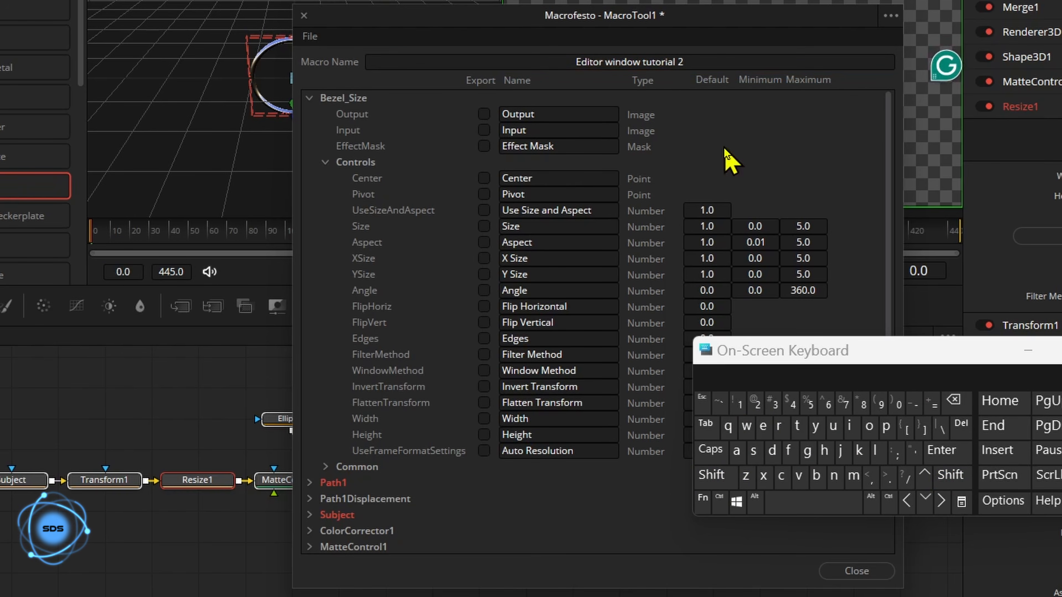
Export the Size control of Bezel_Size in the macro and name it "Bezel Size".
{"action": "left_click_drag", "start_coordinate": [733, 363], "coordinate": [716, 310]}
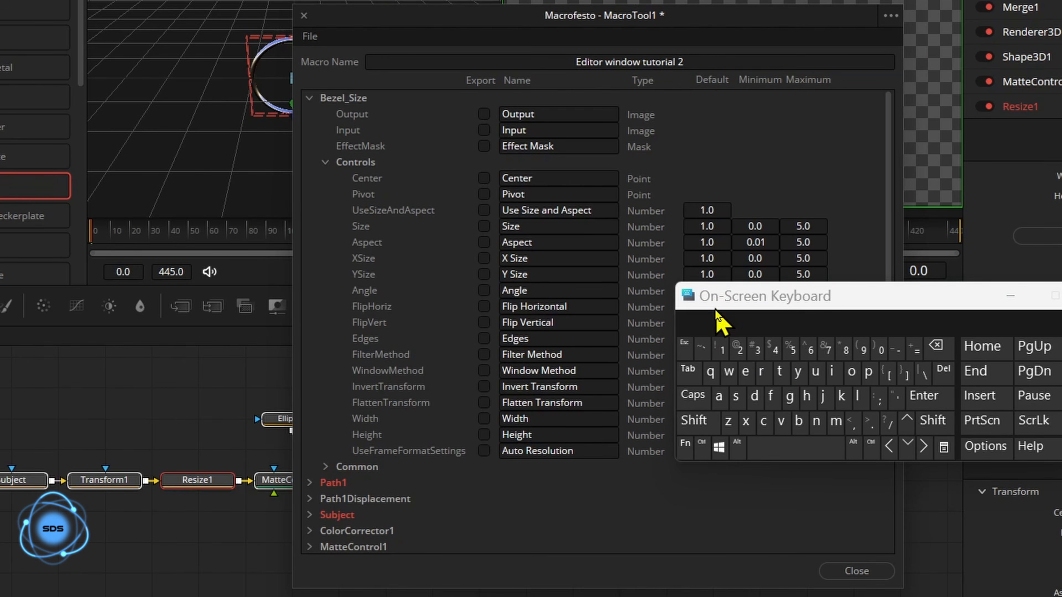
{"action": "left_click", "coordinate": [484, 226]}
{"action": "left_click", "coordinate": [502, 226]}
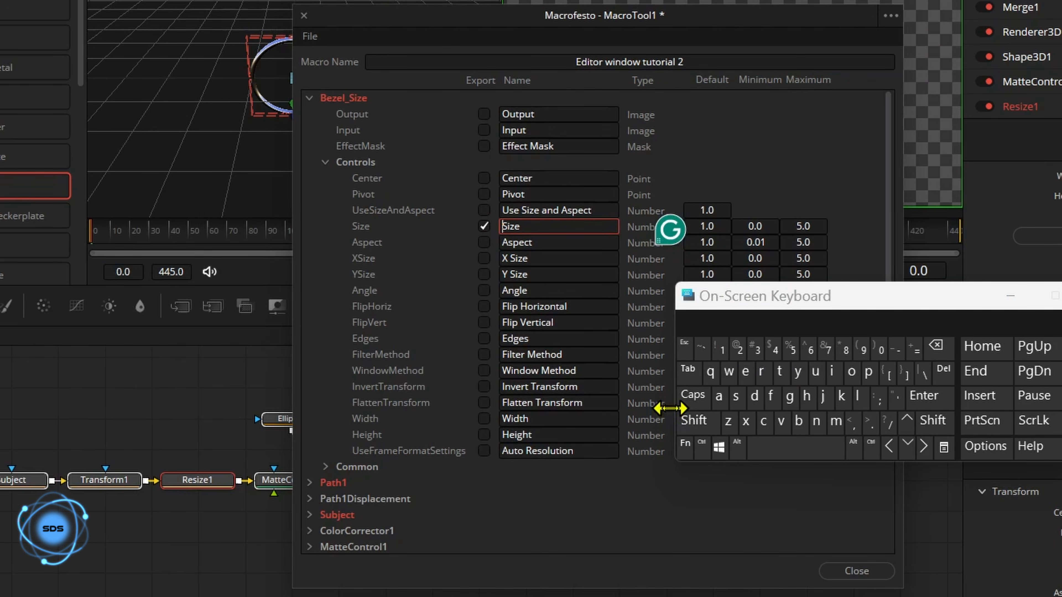
{"action": "left_click", "coordinate": [694, 420]}
{"action": "left_click", "coordinate": [798, 421]}
{"action": "left_click", "coordinate": [746, 371]}
{"action": "left_click", "coordinate": [728, 421]}
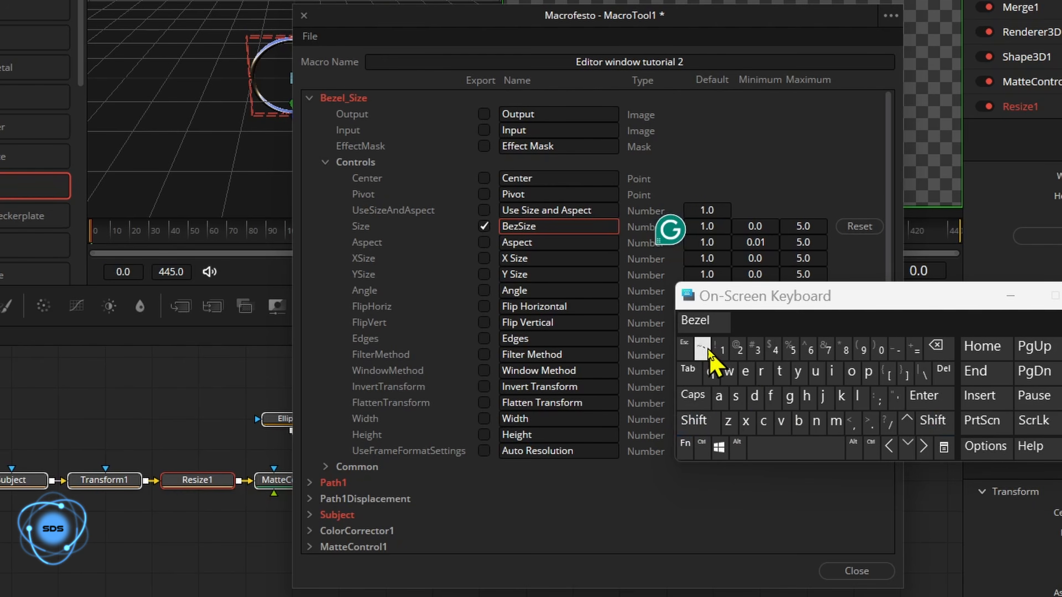
{"action": "left_click", "coordinate": [694, 320]}
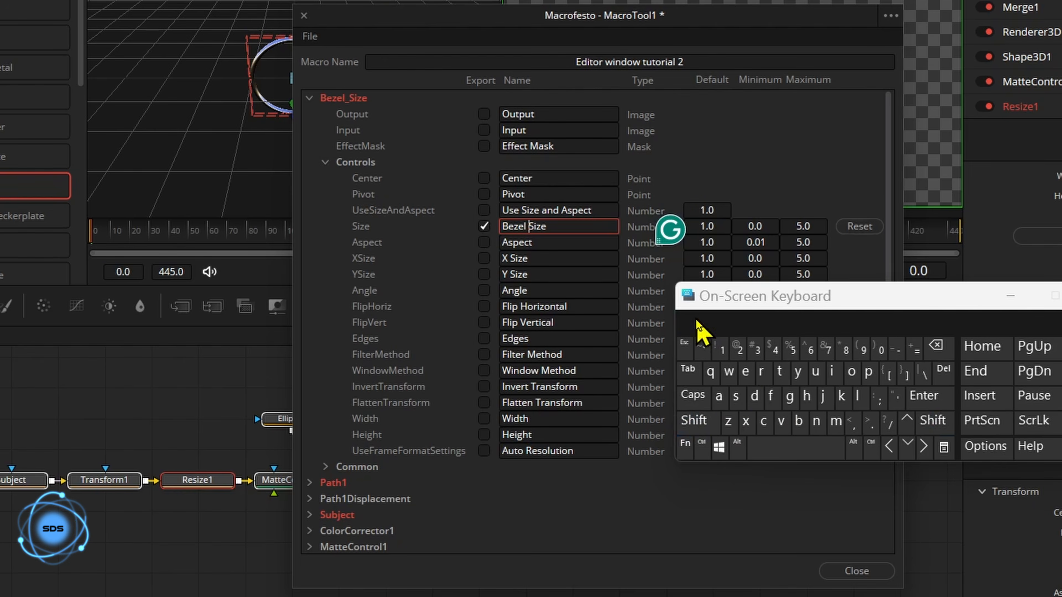
Export the Center control of Path1 in the macro and name it "Group Center".
{"action": "left_click", "coordinate": [309, 98]}
{"action": "left_click", "coordinate": [309, 113]}
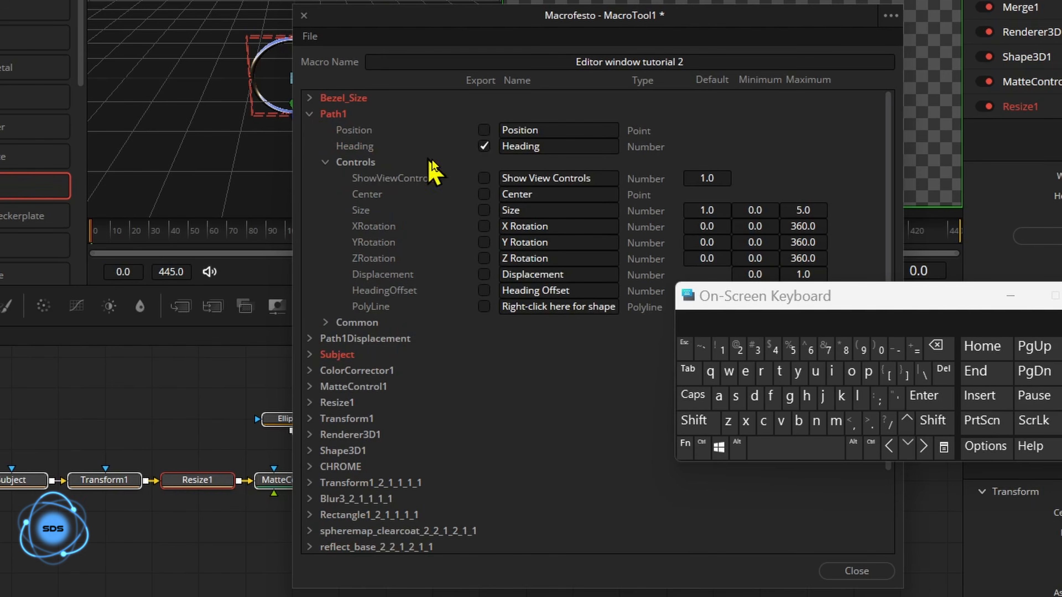
{"action": "left_click", "coordinate": [483, 195]}
{"action": "left_click", "coordinate": [503, 195]}
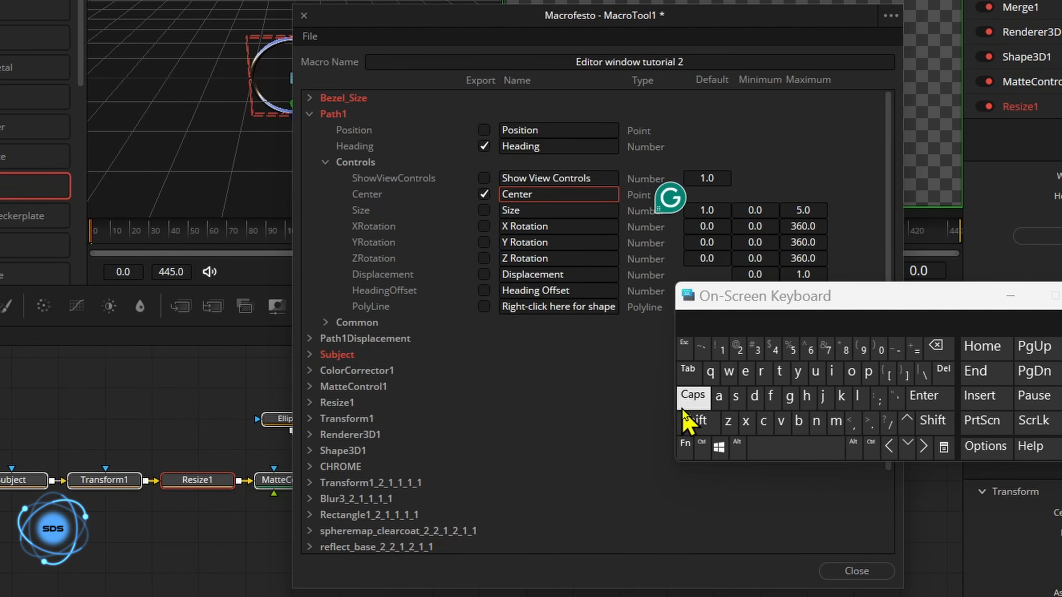
{"action": "left_click", "coordinate": [694, 421]}
{"action": "left_click", "coordinate": [790, 396]}
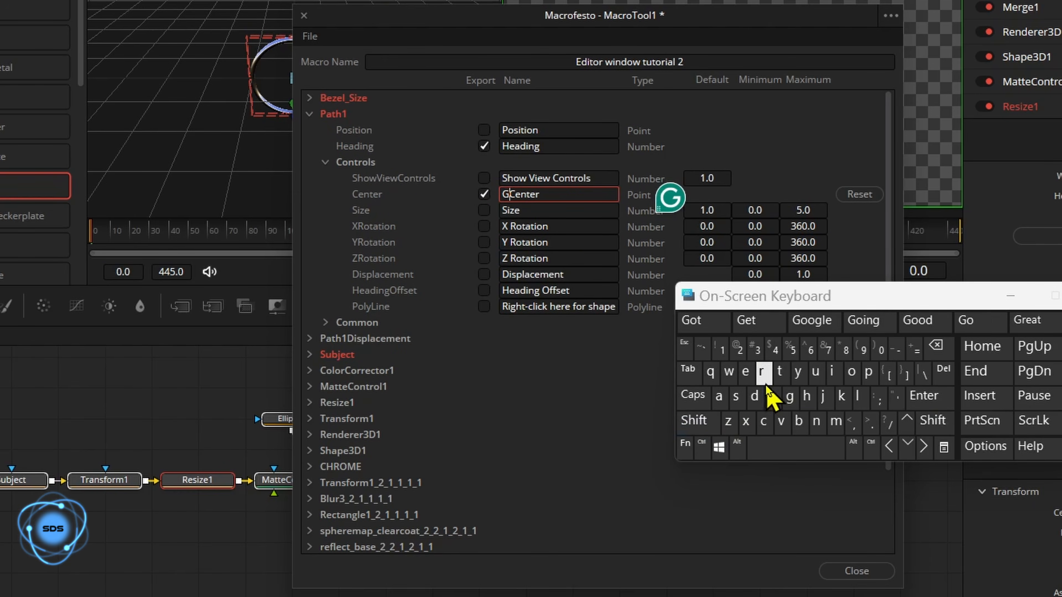
{"action": "left_click", "coordinate": [761, 371]}
{"action": "left_click", "coordinate": [759, 320]}
{"action": "left_click", "coordinate": [614, 373]}
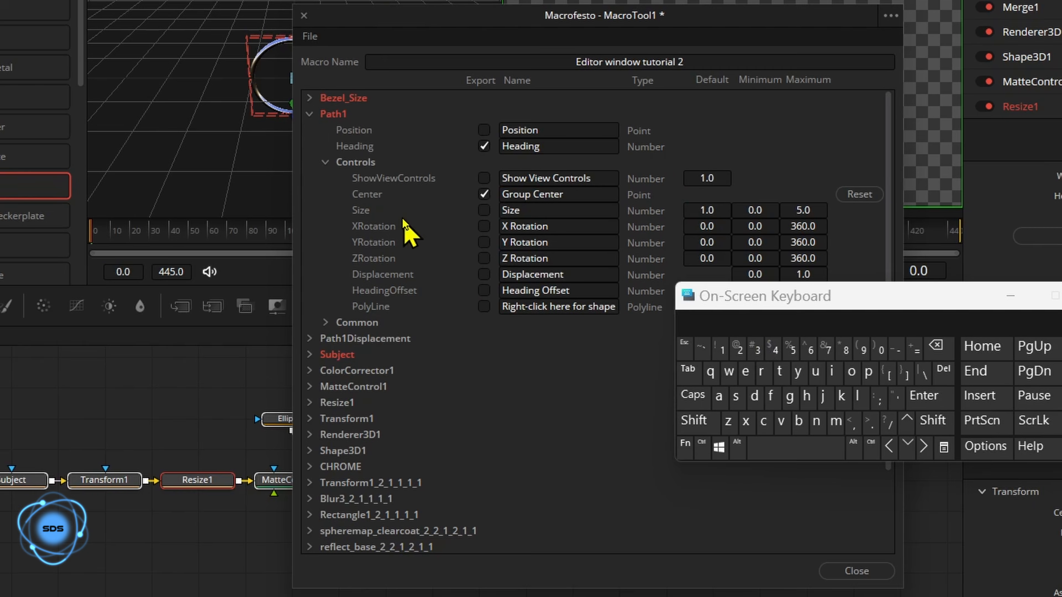
{"action": "left_click", "coordinate": [309, 114]}
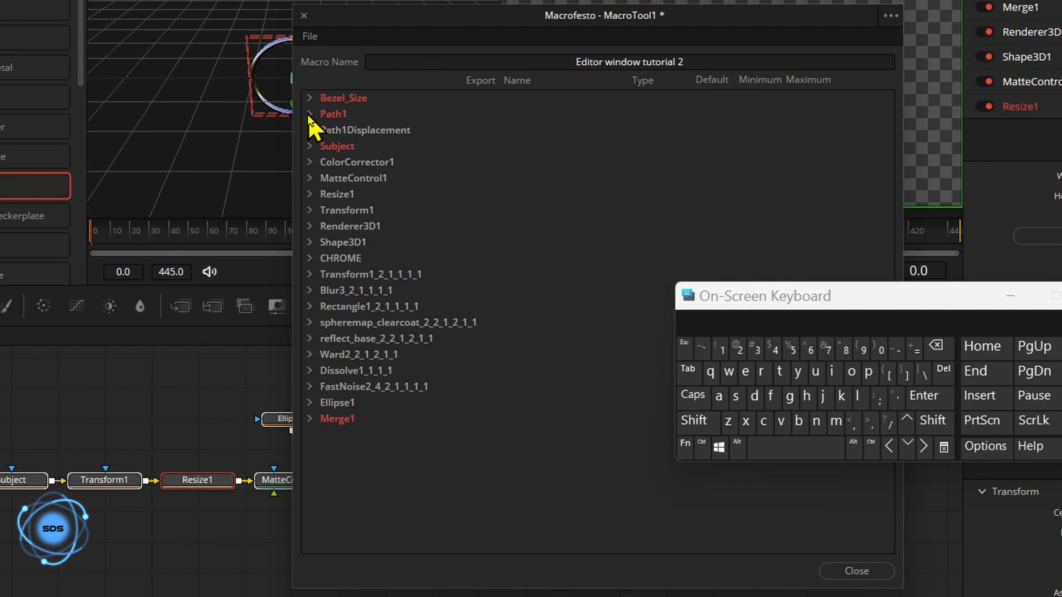
Export the Center and Size controls of the Subject node, and name its Center control "Subject Center".
{"action": "left_click", "coordinate": [310, 146]}
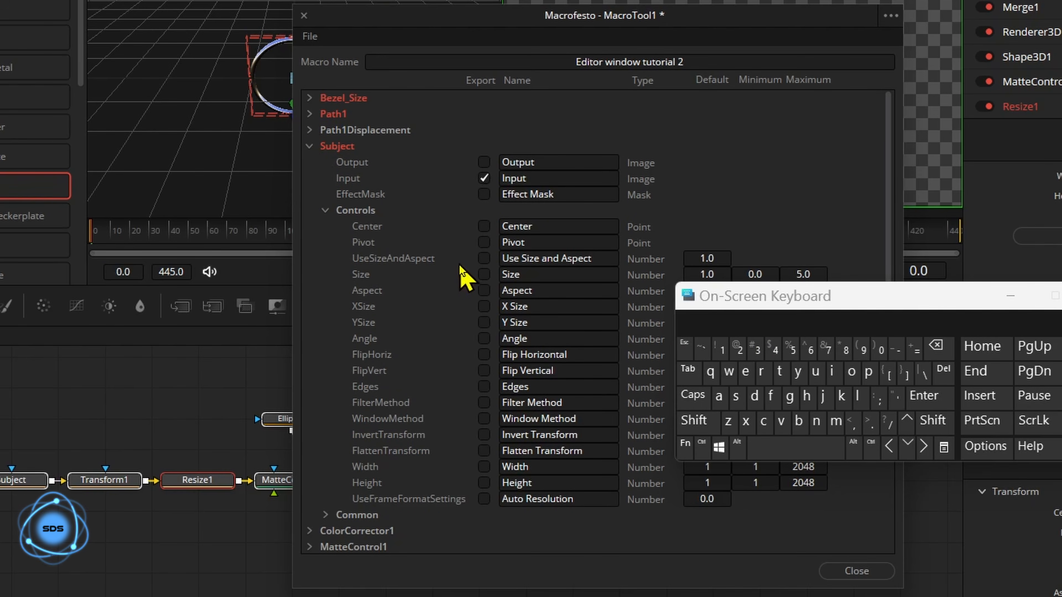
{"action": "left_click", "coordinate": [484, 226]}
{"action": "left_click", "coordinate": [484, 274]}
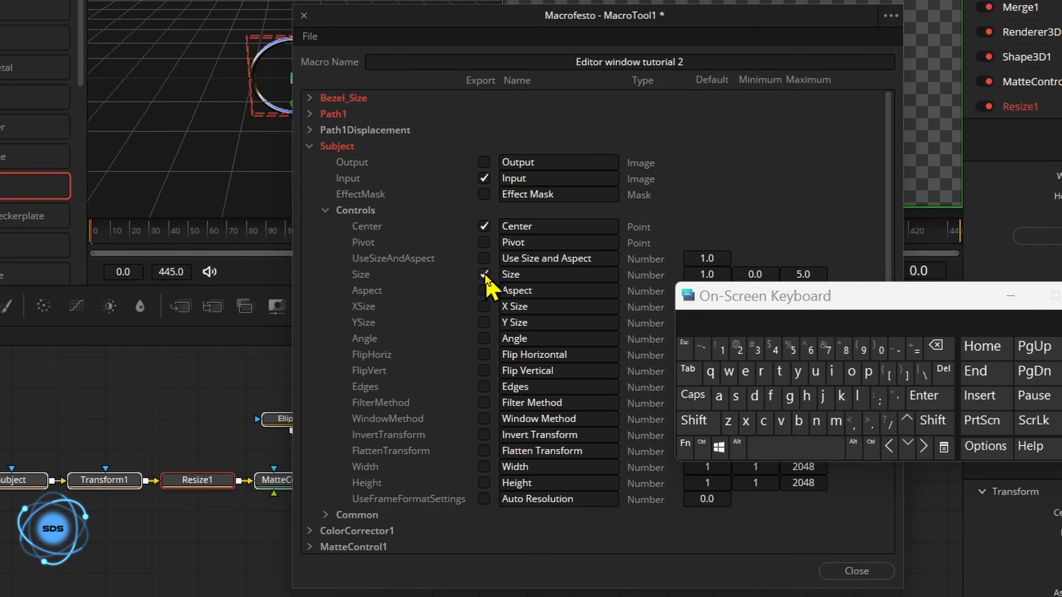
{"action": "left_click", "coordinate": [503, 226]}
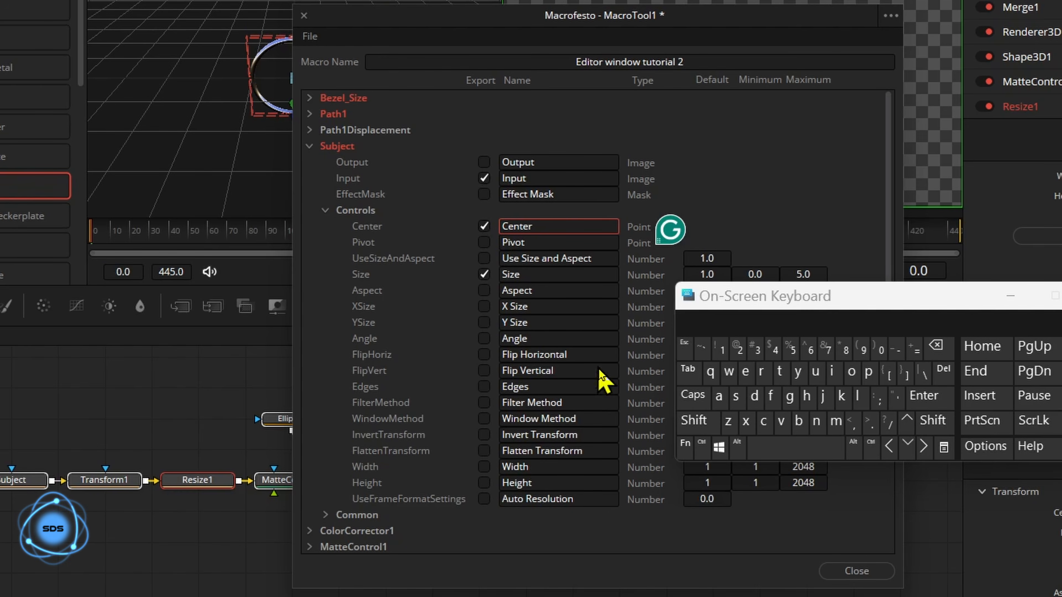
{"action": "left_click", "coordinate": [702, 422]}
{"action": "left_click", "coordinate": [735, 397]}
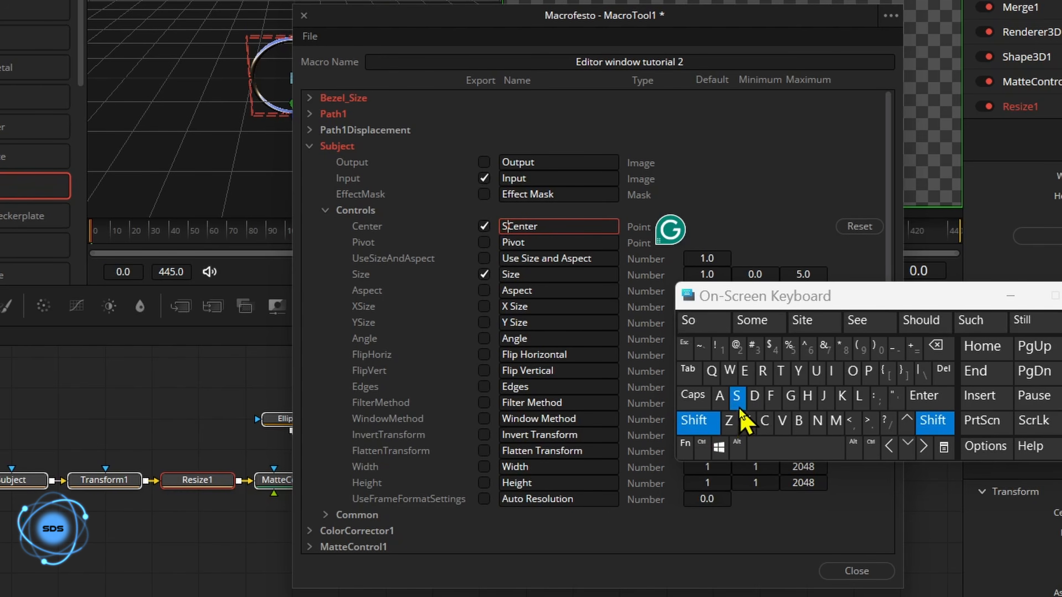
{"action": "left_click", "coordinate": [815, 372]}
{"action": "left_click", "coordinate": [799, 421]}
{"action": "left_click", "coordinate": [698, 321]}
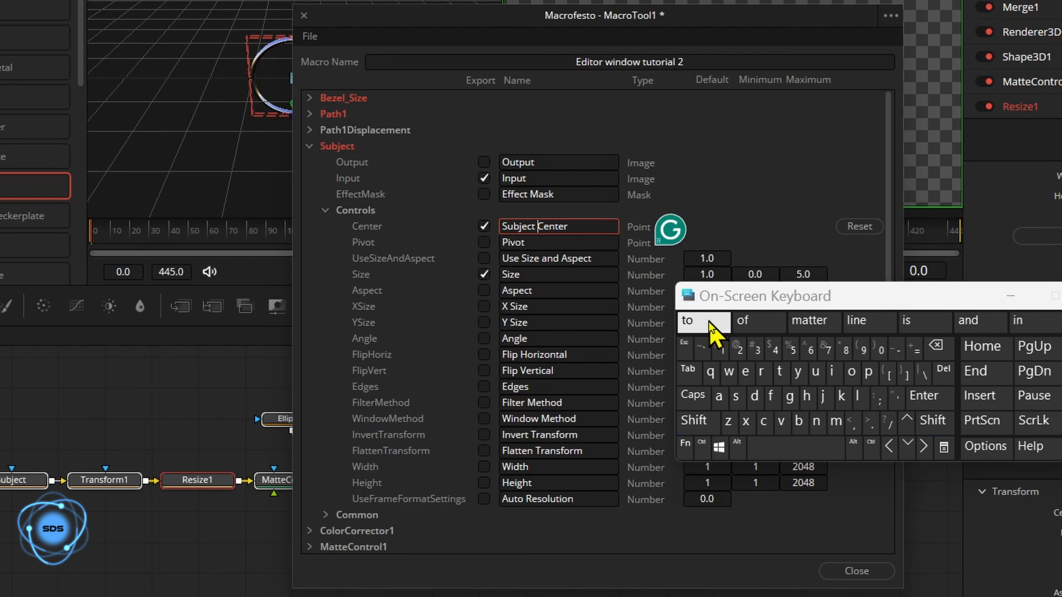
Name the exported Size control of the Subject node "Subject Size".
{"action": "left_click", "coordinate": [507, 274]}
{"action": "left_click", "coordinate": [695, 420]}
{"action": "left_click", "coordinate": [736, 396]}
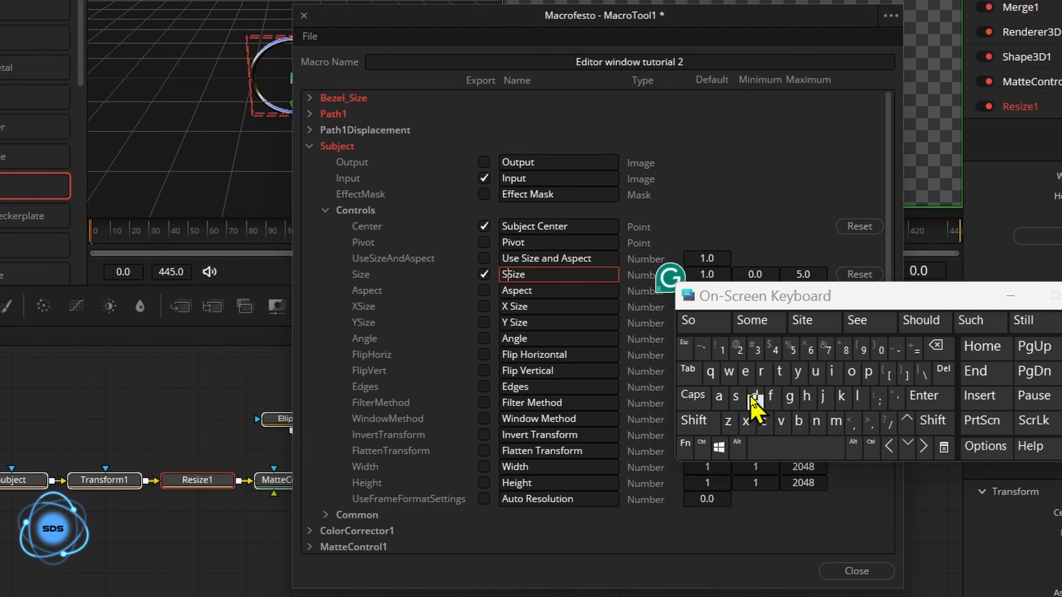
{"action": "left_click", "coordinate": [816, 372]}
{"action": "left_click", "coordinate": [800, 421]}
{"action": "left_click", "coordinate": [701, 321]}
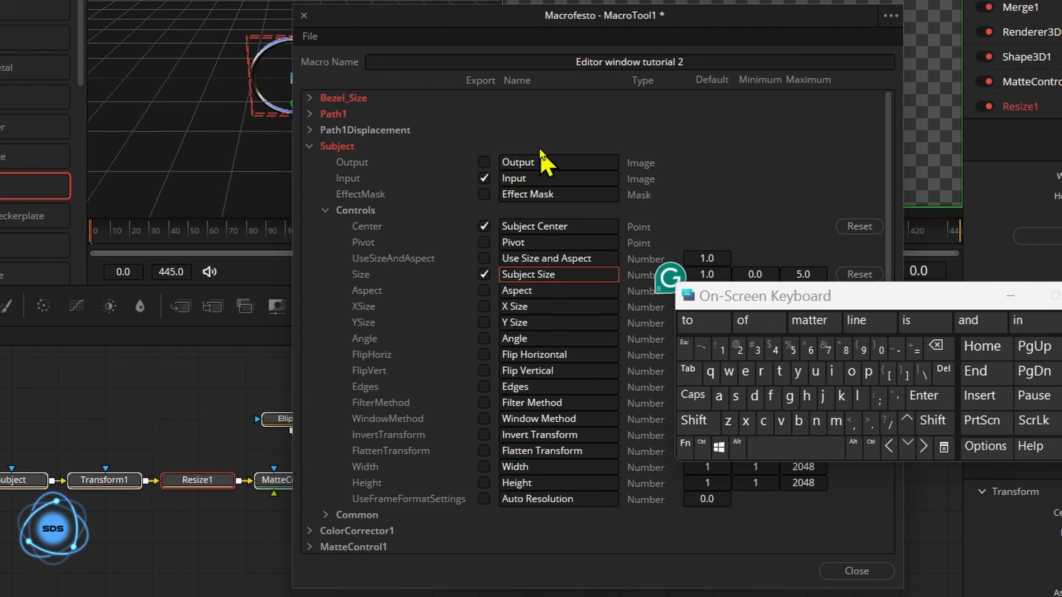
{"action": "left_click", "coordinate": [311, 146]}
Export ColorCorrector1's Menu, Range, first Hue, Saturation, Tint Angle, Tint Length and Wheel Range Dummy 1 controls, plus Reset All Color Changes.
{"action": "left_click", "coordinate": [311, 162]}
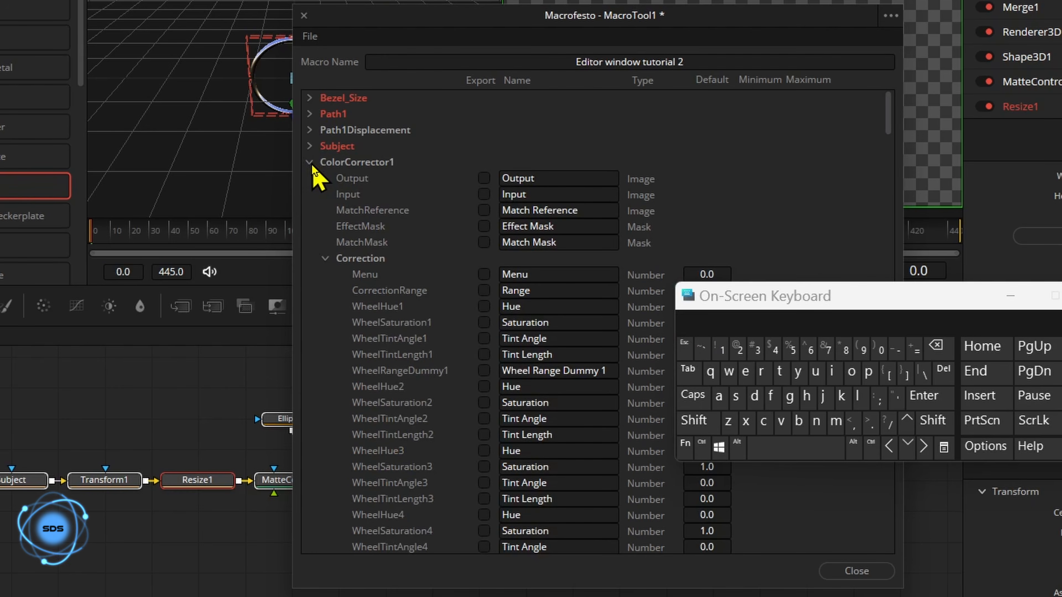
{"action": "left_click", "coordinate": [484, 274]}
{"action": "left_click", "coordinate": [484, 290]}
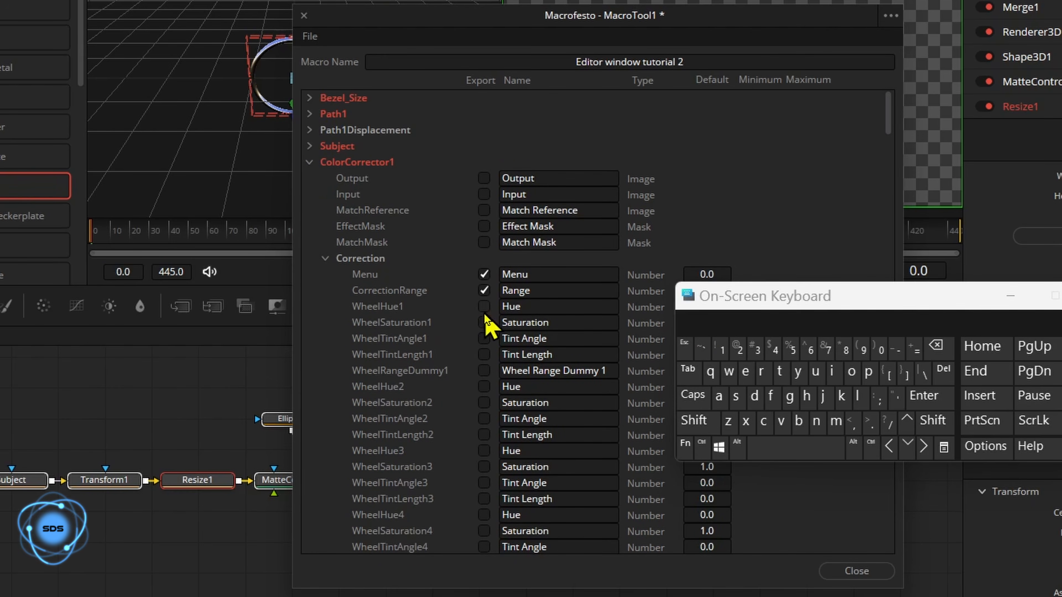
{"action": "left_click", "coordinate": [483, 307]}
{"action": "left_click", "coordinate": [484, 323]}
{"action": "left_click", "coordinate": [483, 339]}
{"action": "left_click", "coordinate": [484, 355]}
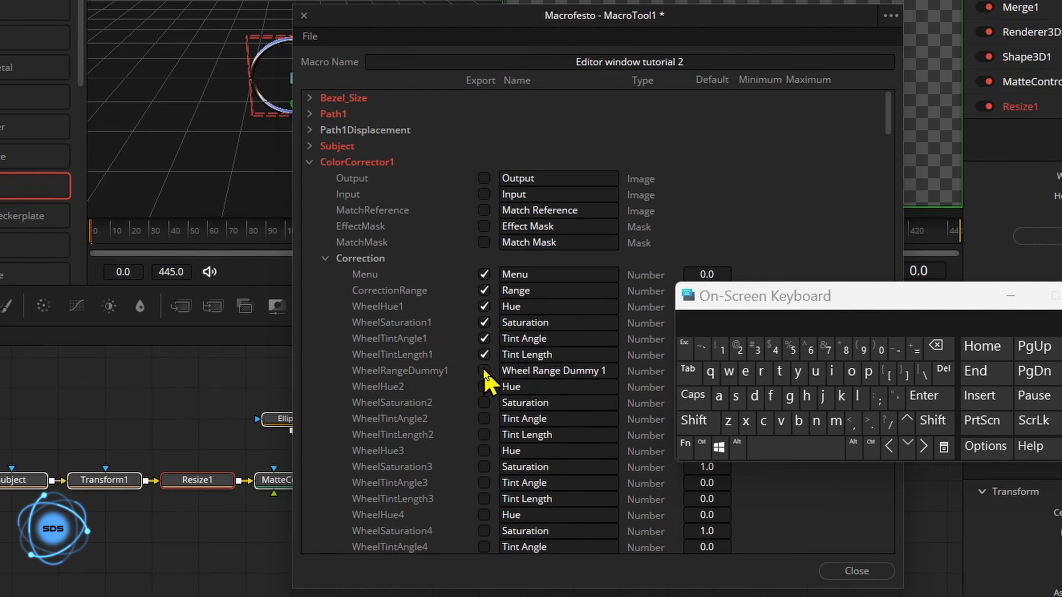
{"action": "left_click", "coordinate": [484, 371]}
{"action": "left_click_drag", "start_coordinate": [883, 118], "coordinate": [873, 458]}
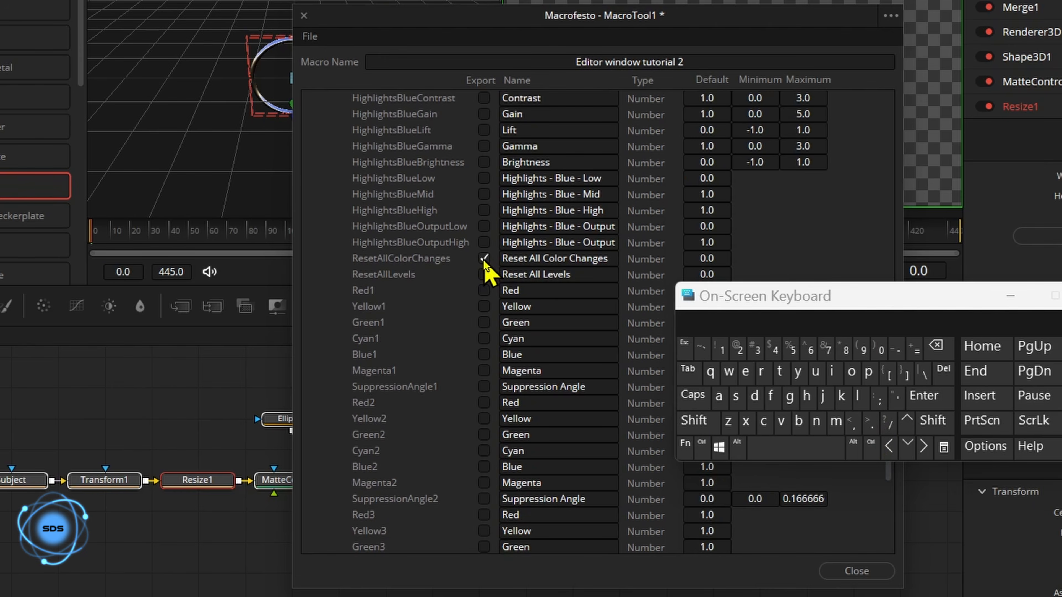
Save the macro as "Editor window tutorial 2.setting" in the Fusion folder Templates > Edit > Effects > Chrome_Window.
{"action": "left_click", "coordinate": [313, 34]}
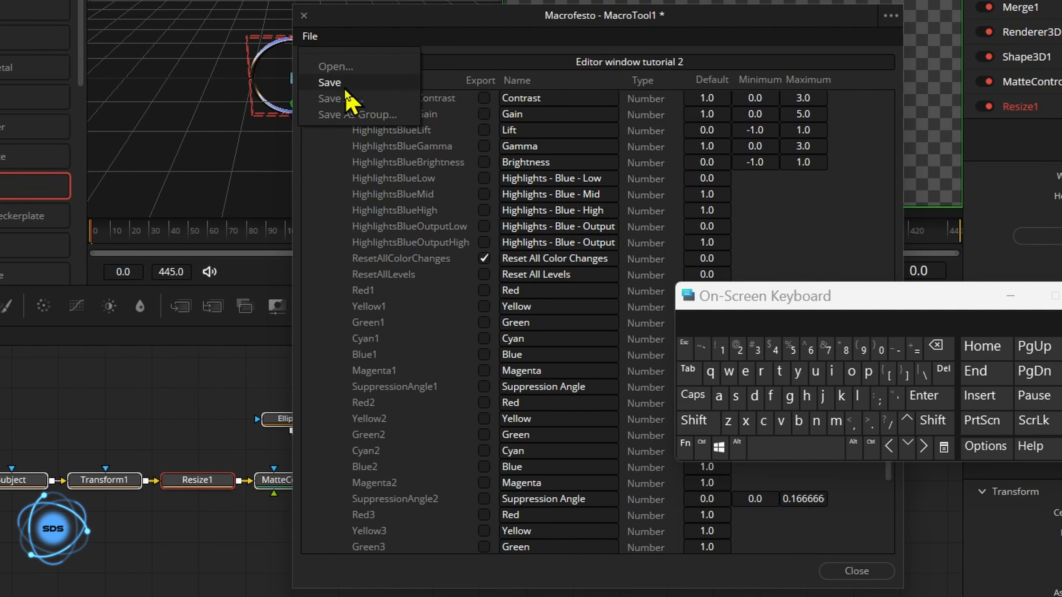
{"action": "left_click", "coordinate": [363, 117]}
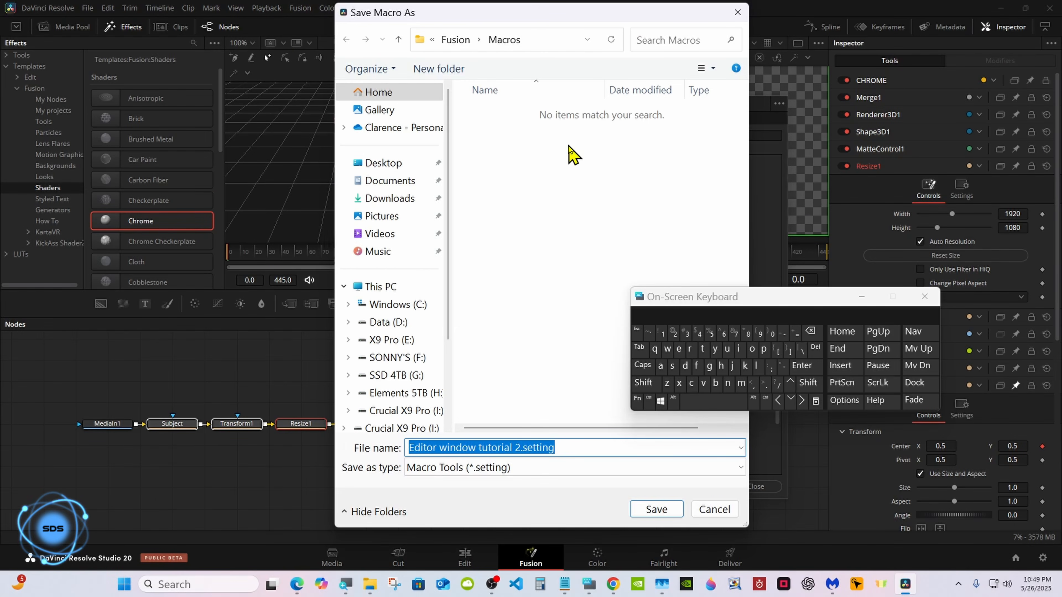
{"action": "left_click", "coordinate": [460, 40]}
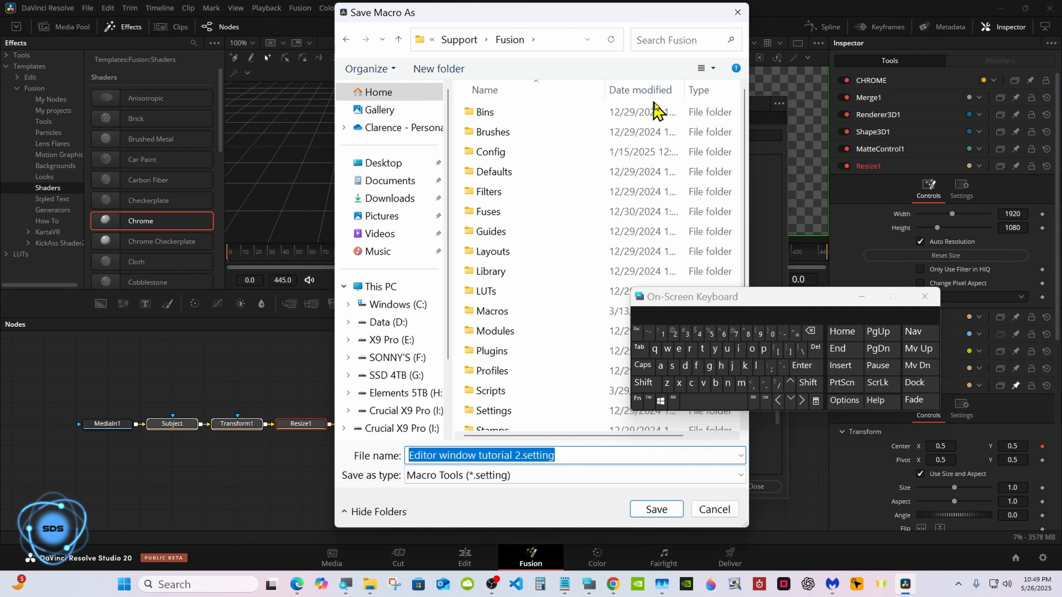
{"action": "scroll", "coordinate": [747, 168], "scroll_direction": "down", "scroll_amount": 1}
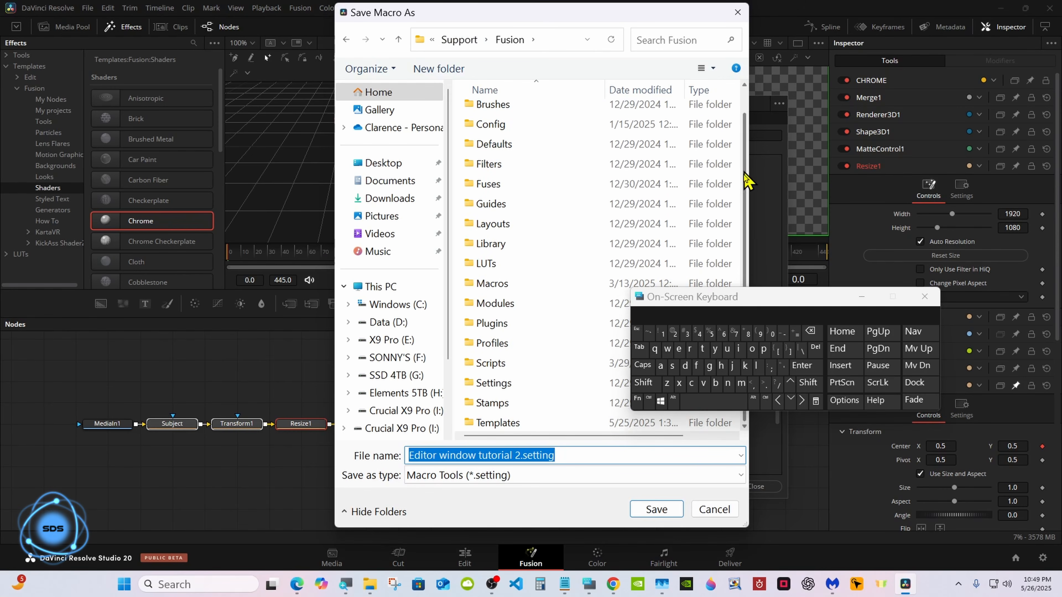
{"action": "double_click", "coordinate": [565, 422]}
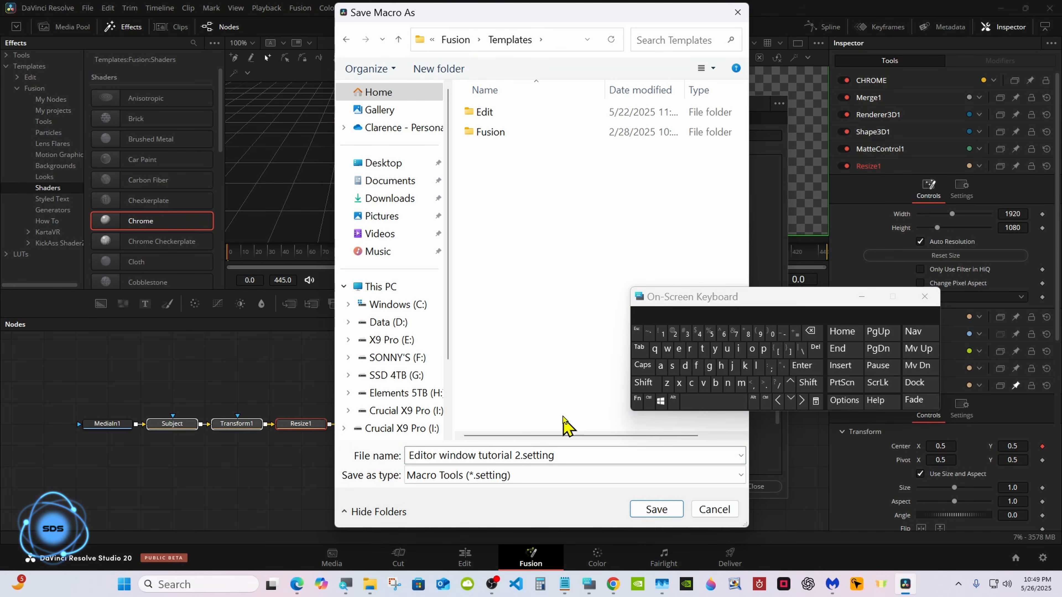
{"action": "double_click", "coordinate": [551, 119]}
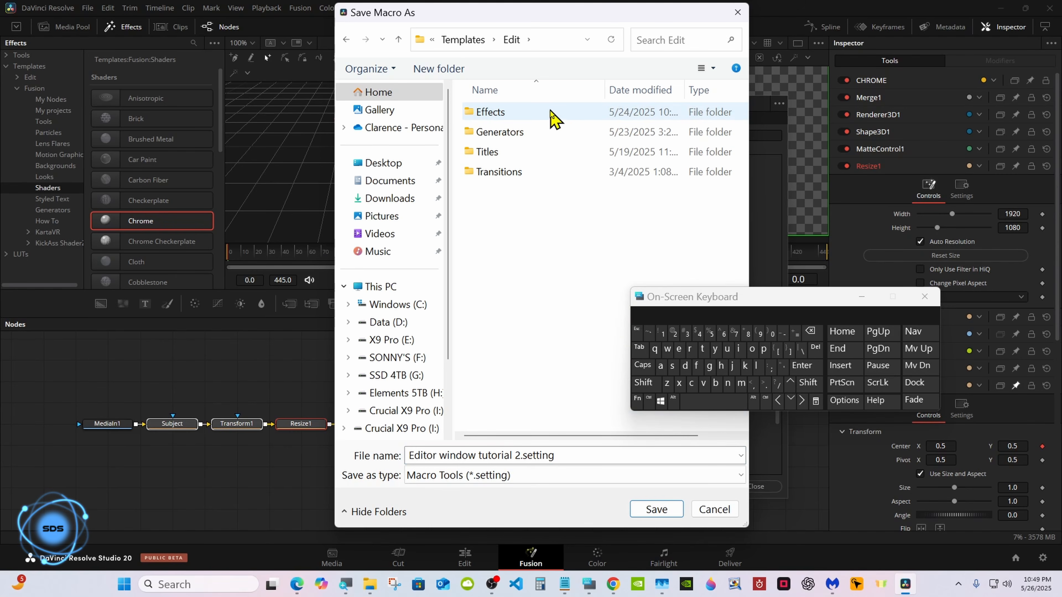
{"action": "double_click", "coordinate": [552, 119]}
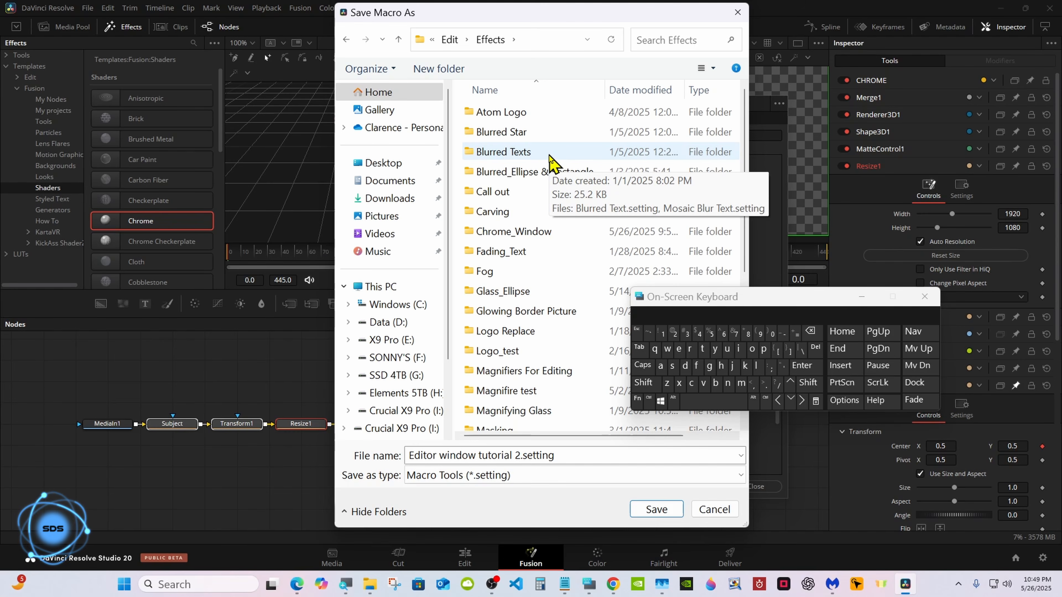
{"action": "double_click", "coordinate": [542, 232]}
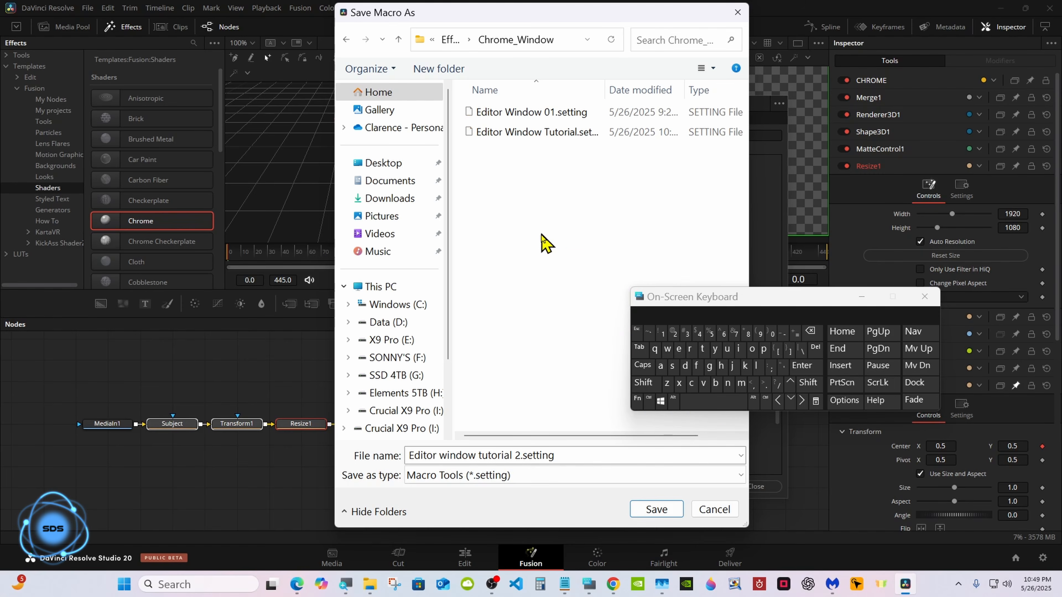
{"action": "left_click", "coordinate": [656, 509]}
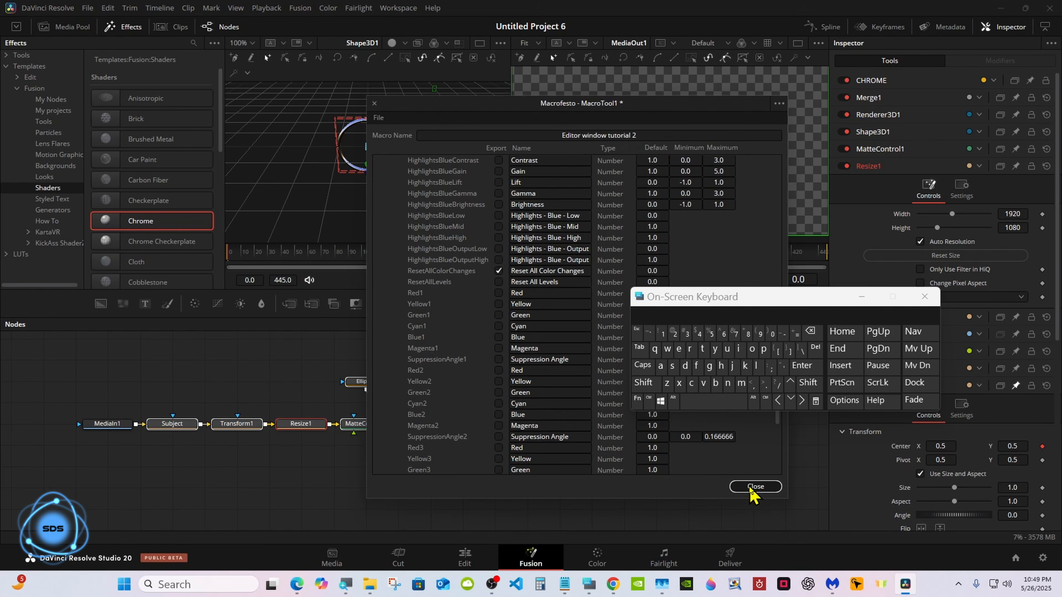
Close the macro editor and the on-screen keyboard, and switch to the Edit page.
{"action": "left_click", "coordinate": [750, 489]}
{"action": "left_click", "coordinate": [925, 296]}
{"action": "left_click", "coordinate": [464, 560]}
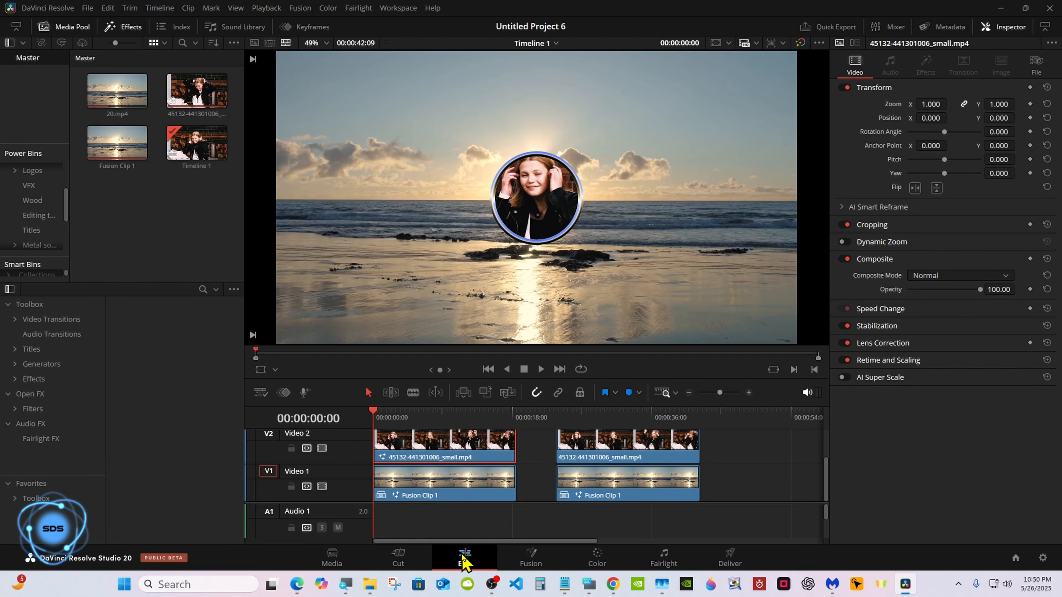
Move the second portrait clip and its background clip on the timeline directly against the end of the first pair.
{"action": "left_click_drag", "start_coordinate": [719, 439], "coordinate": [655, 475]}
{"action": "left_click_drag", "start_coordinate": [609, 480], "coordinate": [569, 481]}
{"action": "left_click", "coordinate": [691, 476]}
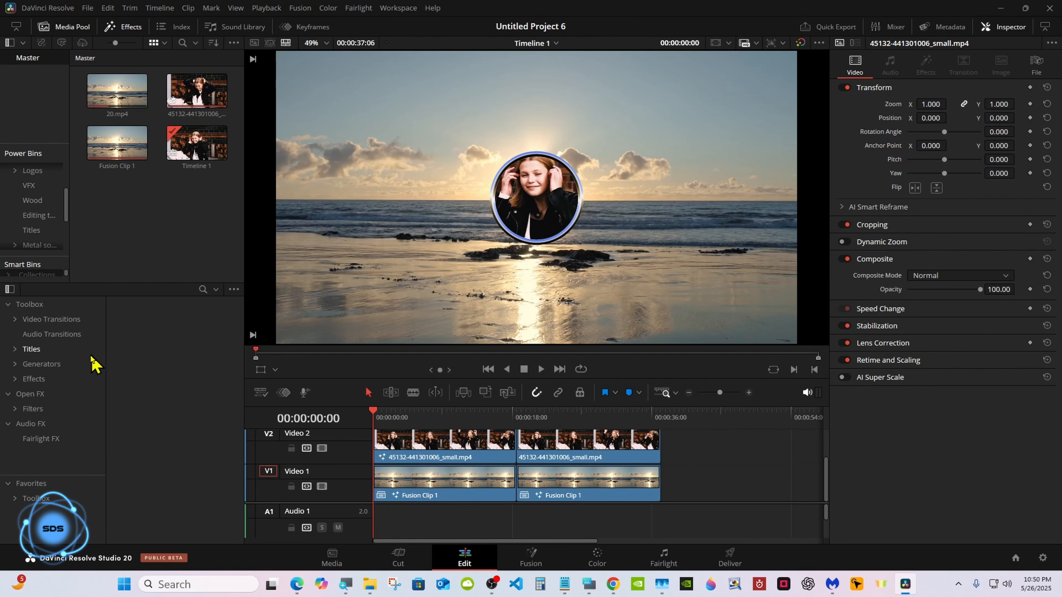
Apply the "Editor window tutorial 2" effect from the Chrome_Window category to the second portrait clip on Video 2.
{"action": "left_click", "coordinate": [16, 378]}
{"action": "scroll", "coordinate": [103, 321], "scroll_direction": "down", "scroll_amount": 2}
{"action": "scroll", "coordinate": [103, 326], "scroll_direction": "down", "scroll_amount": 3}
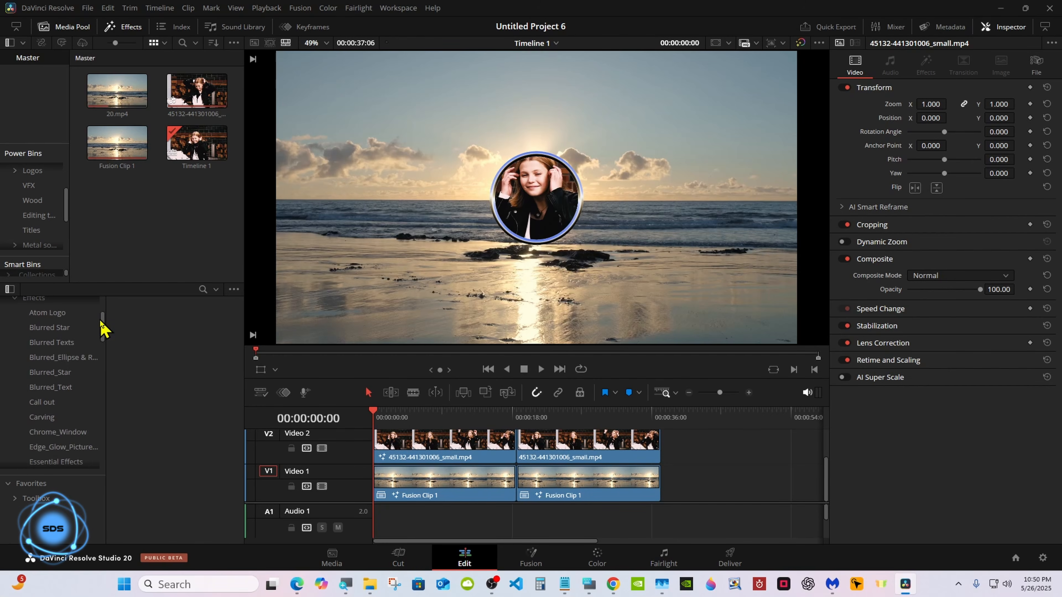
{"action": "left_click", "coordinate": [67, 405]}
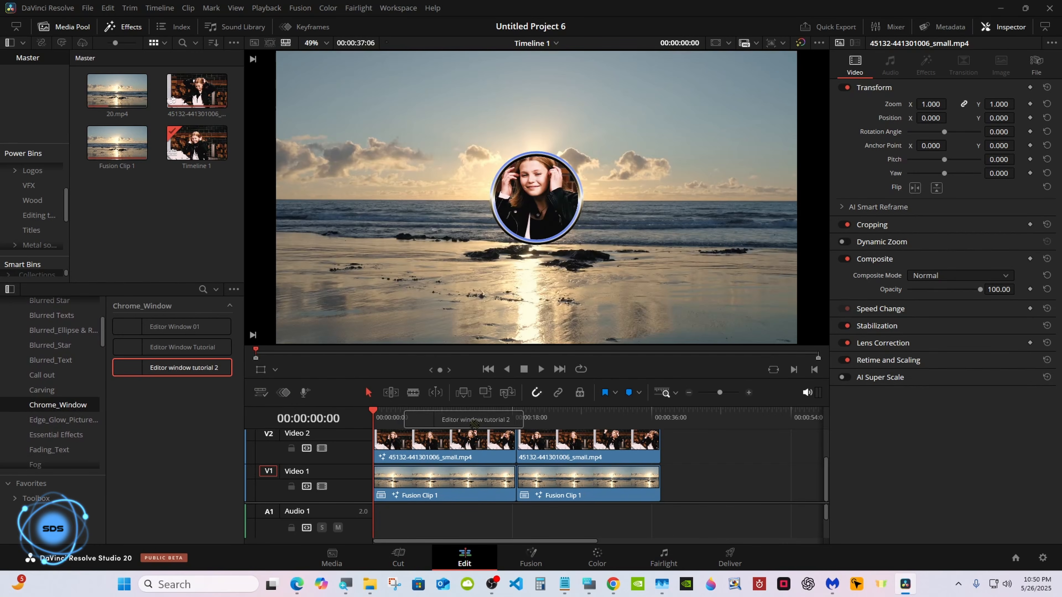
{"action": "left_click", "coordinate": [531, 418]}
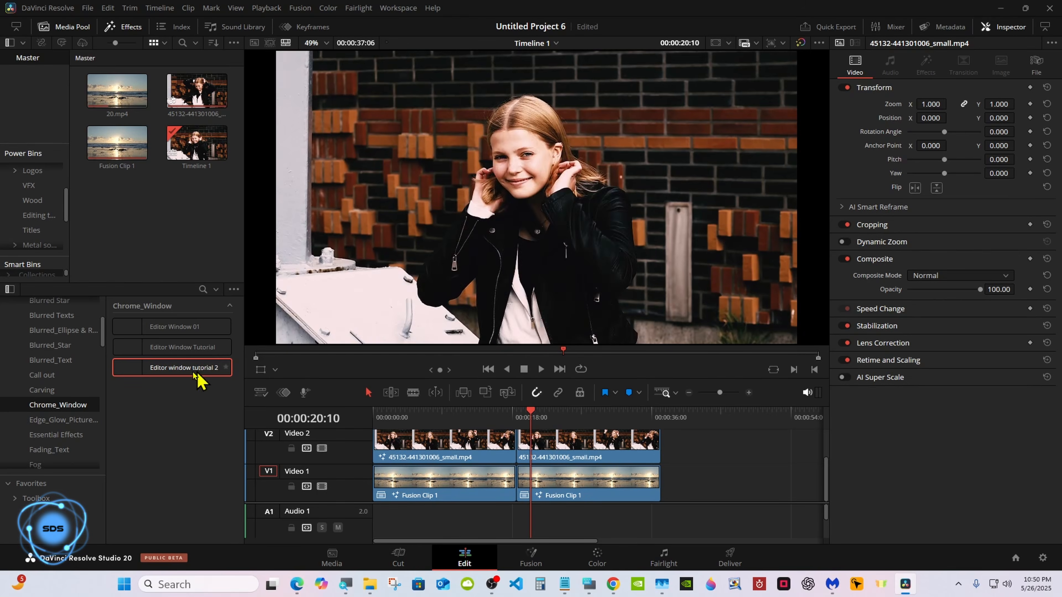
{"action": "left_click_drag", "start_coordinate": [197, 372], "coordinate": [590, 460]}
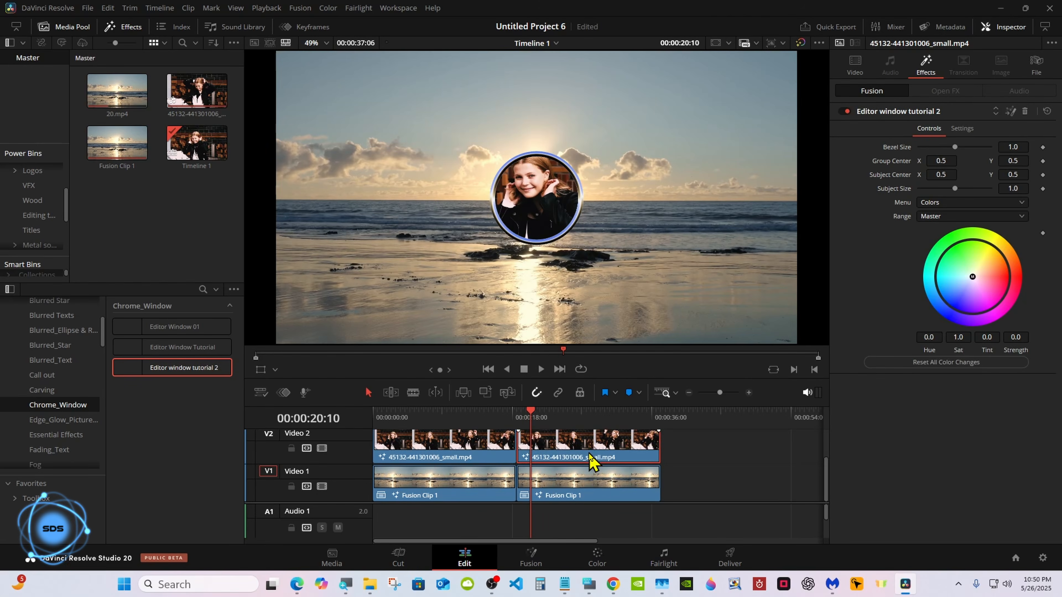
Place the playhead at the start of the second clip, at 00:00:18:18, and adjust the playback options.
{"action": "left_click", "coordinate": [519, 414]}
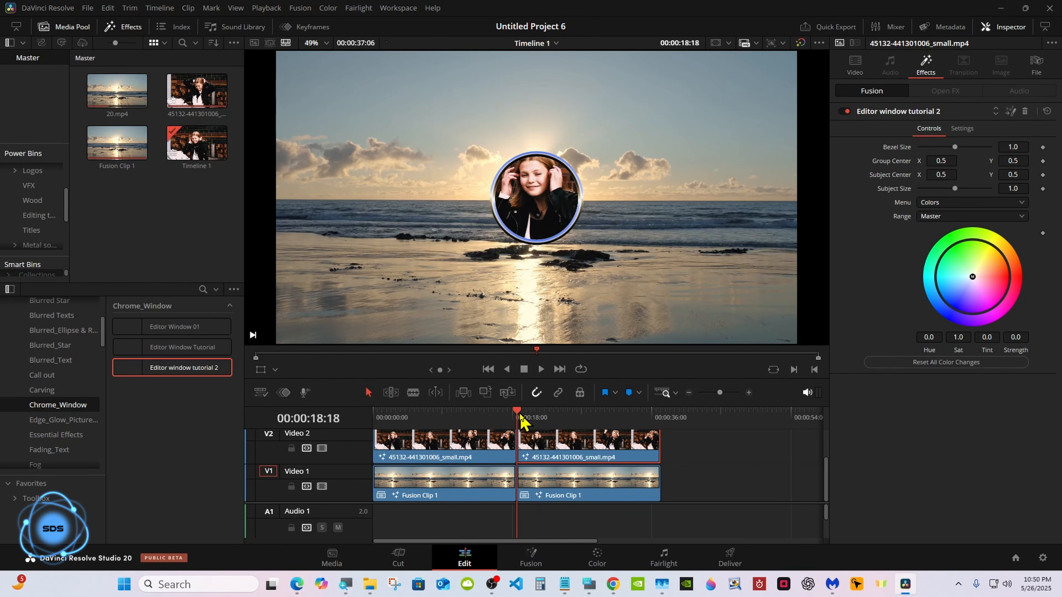
{"action": "left_click", "coordinate": [270, 8]}
{"action": "mouse_move", "coordinate": [339, 62]}
{"action": "left_click", "coordinate": [452, 74]}
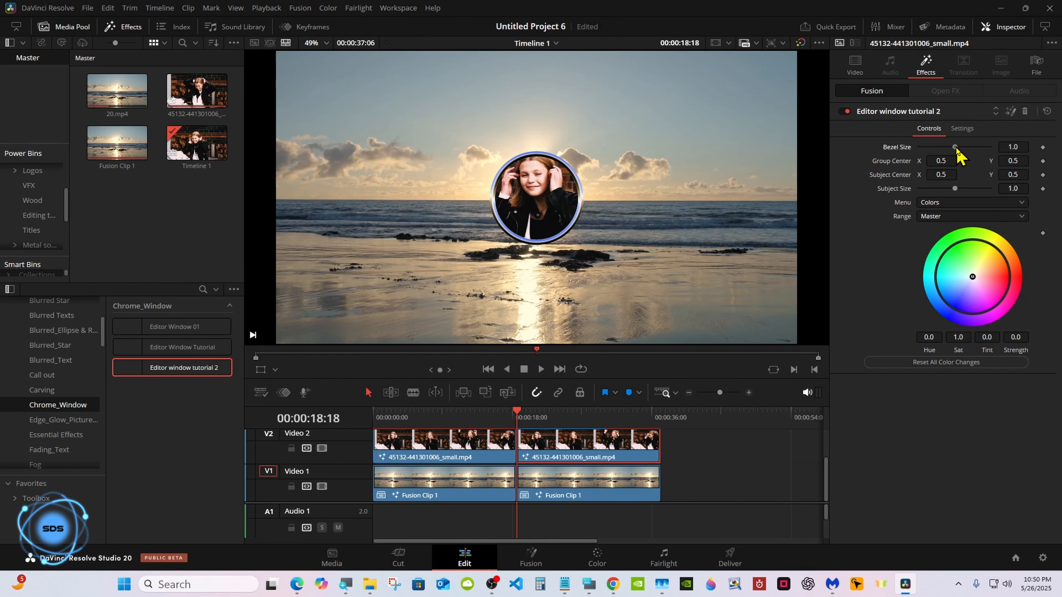
Try another Bezel Size and reset it, and move the portrait to the frame's lower-left corner with Group Center X 0.112, Y 0.192.
{"action": "left_click_drag", "start_coordinate": [955, 147], "coordinate": [778, 161]}
{"action": "double_click", "coordinate": [907, 150]}
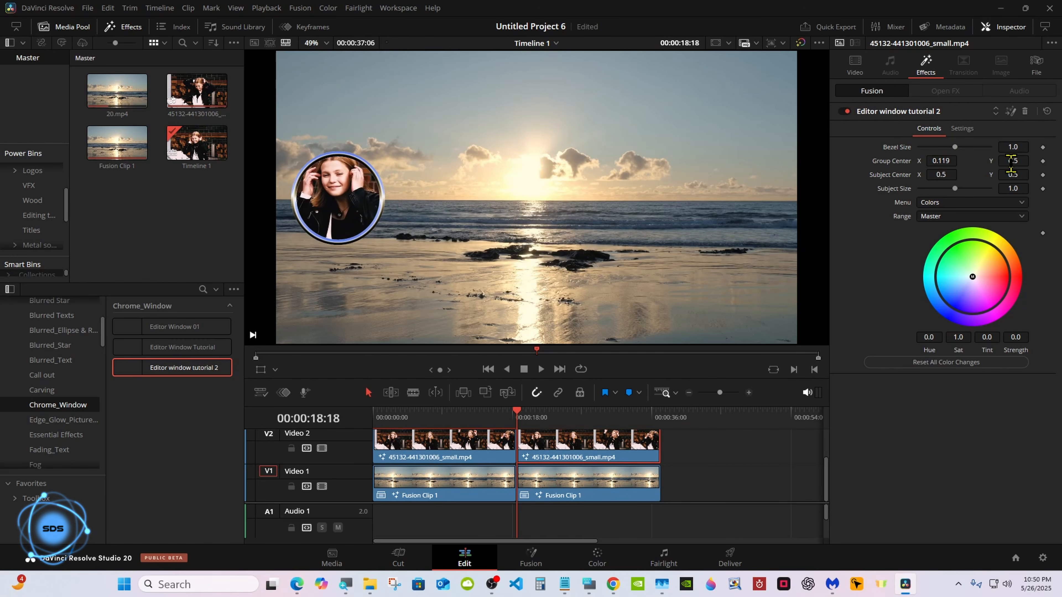
{"action": "left_click_drag", "start_coordinate": [1016, 161], "coordinate": [943, 161]}
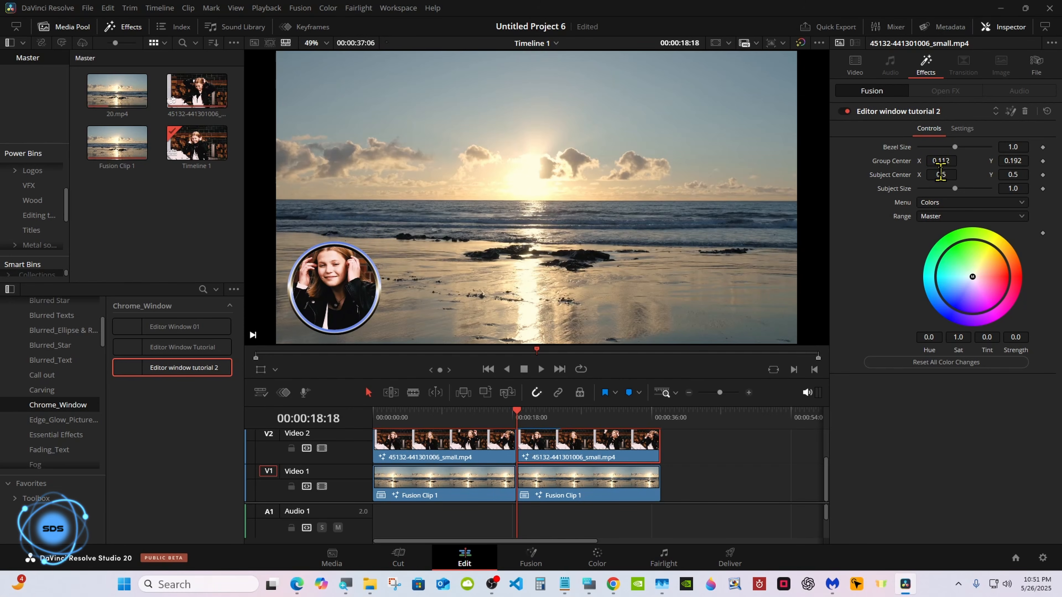
Set Subject Center to X 0.511, Y 0.443 and Subject Size to 0.8, and tint the ring magenta with Strength 0.9323.
{"action": "mouse_move", "coordinate": [941, 174]}
{"action": "left_mouse_down"}
{"action": "mouse_move", "coordinate": [1006, 175]}
{"action": "mouse_move", "coordinate": [948, 189]}
{"action": "left_mouse_up"}
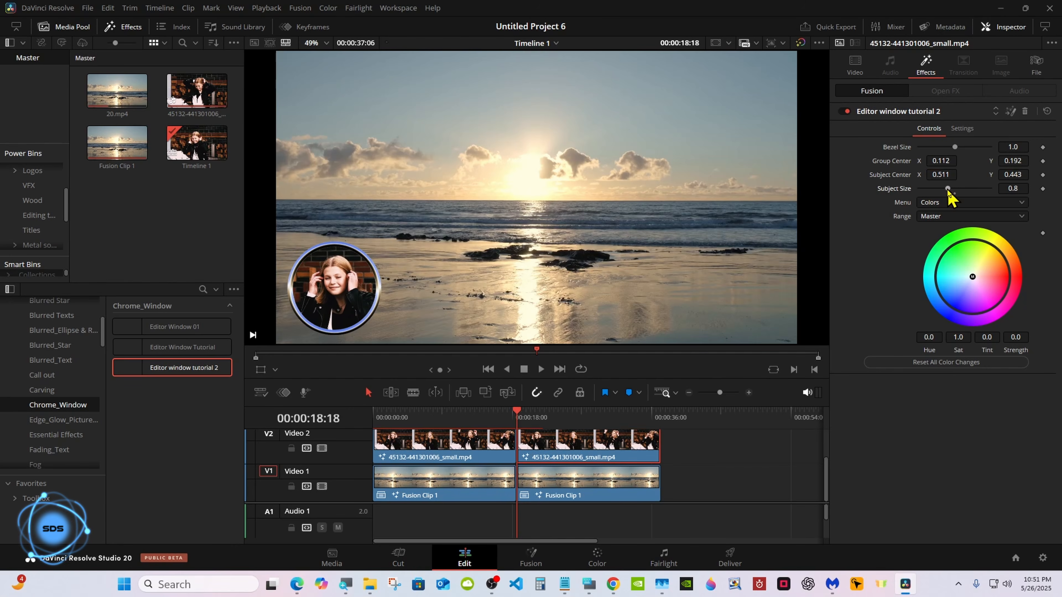
{"action": "left_click_drag", "start_coordinate": [979, 299], "coordinate": [994, 310]}
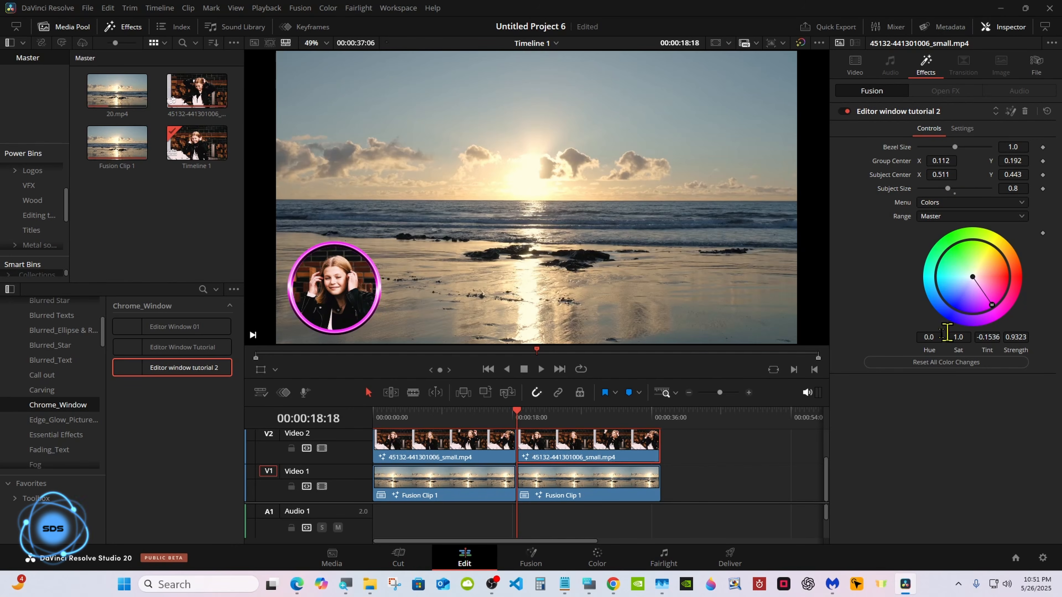
Check the portrait's framing around 00:00:29:04, adjust Subject Center to X 0.497, Y 0.427, and return the playhead to 00:00:18:18.
{"action": "left_click_drag", "start_coordinate": [526, 414], "coordinate": [599, 415]}
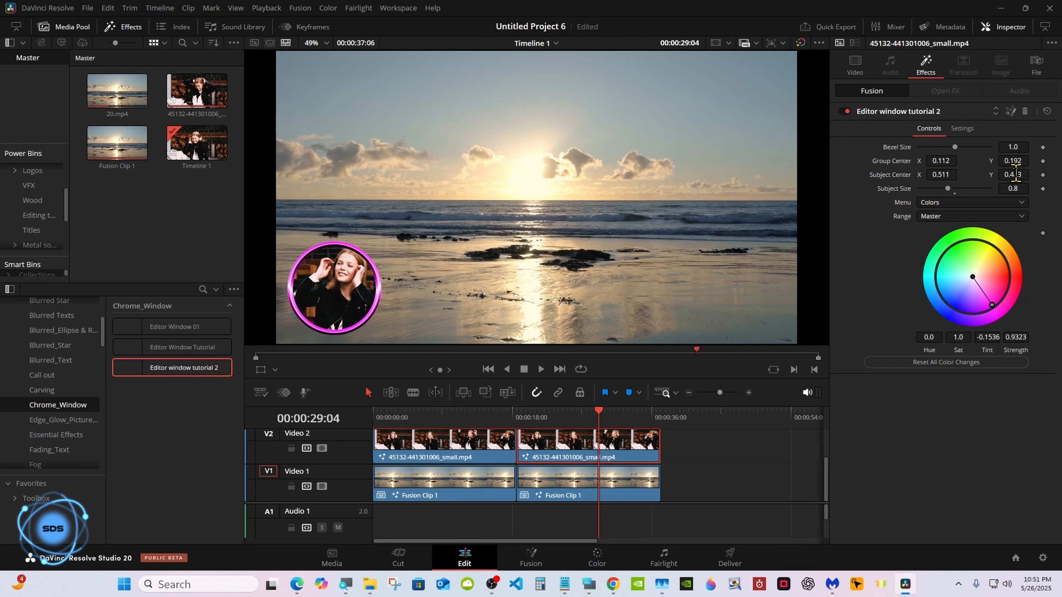
{"action": "left_click_drag", "start_coordinate": [1016, 174], "coordinate": [937, 174]}
{"action": "left_click_drag", "start_coordinate": [640, 418], "coordinate": [519, 416]}
{"action": "left_click", "coordinate": [703, 477]}
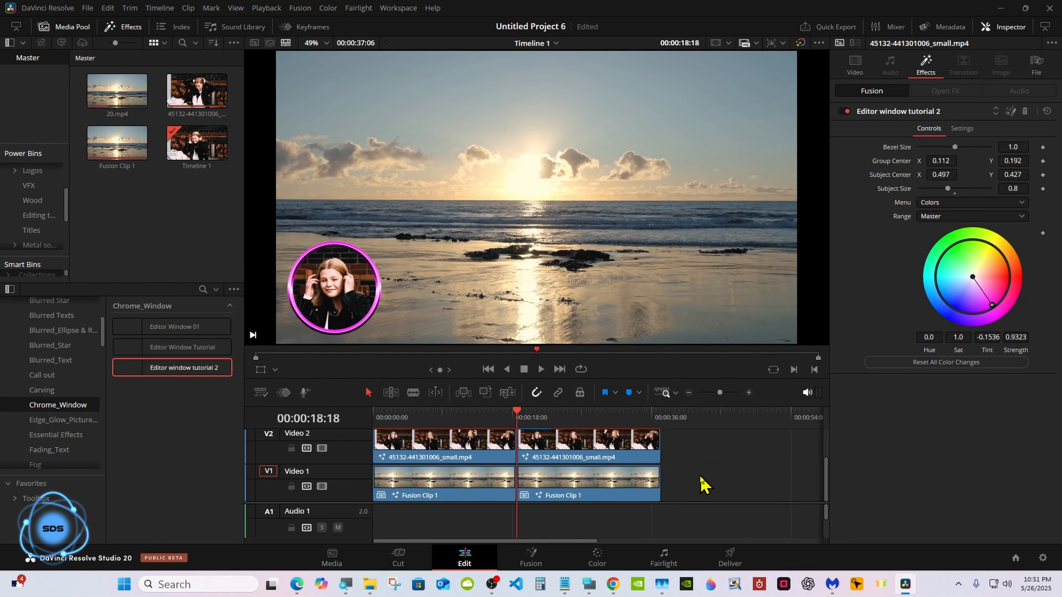
Tint the ring orange with Strength 1.0, and play the second clip in an enlarged viewer.
{"action": "left_click_drag", "start_coordinate": [992, 305], "coordinate": [1009, 255]}
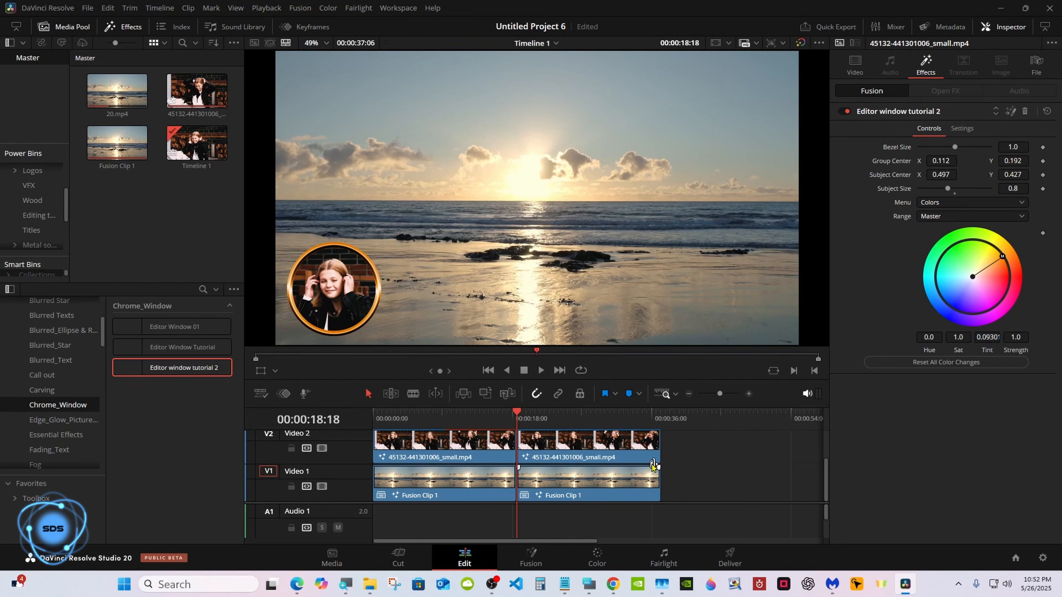
{"action": "left_click_drag", "start_coordinate": [586, 407], "coordinate": [586, 437]}
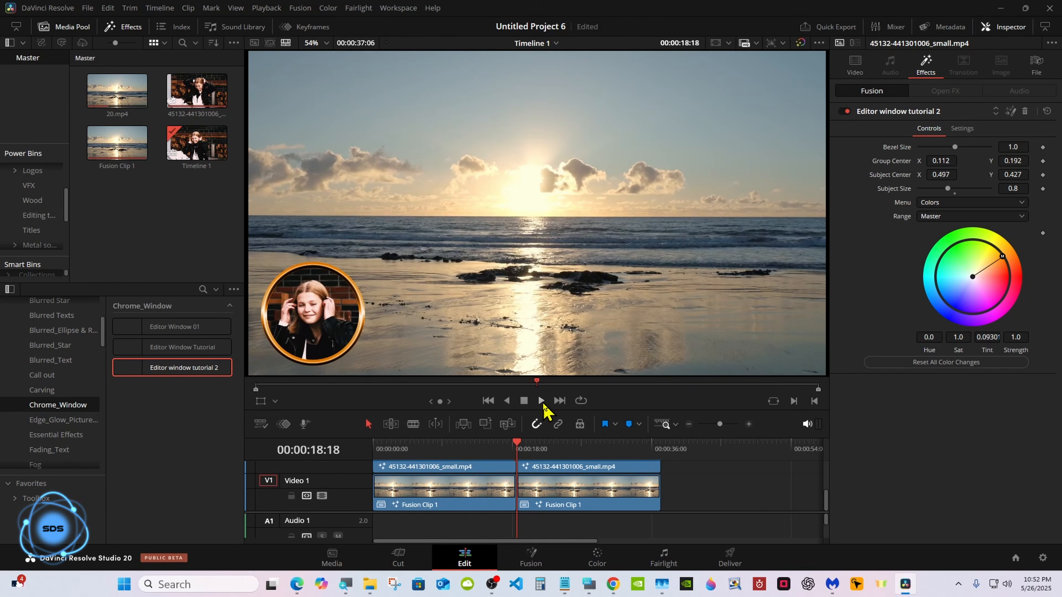
{"action": "left_click", "coordinate": [541, 401]}
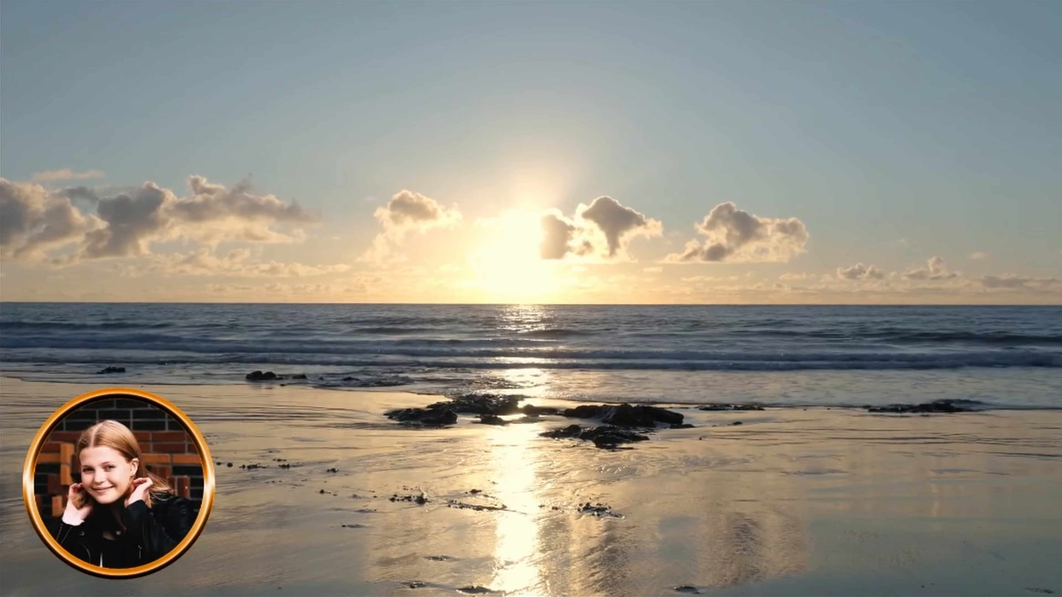